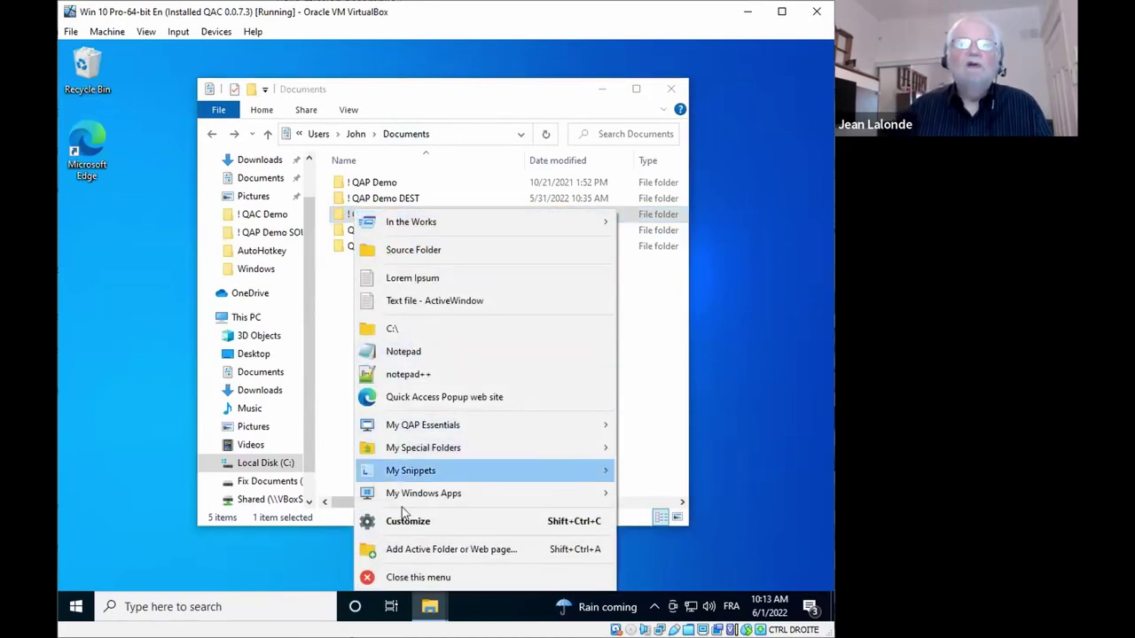
click(382, 101)
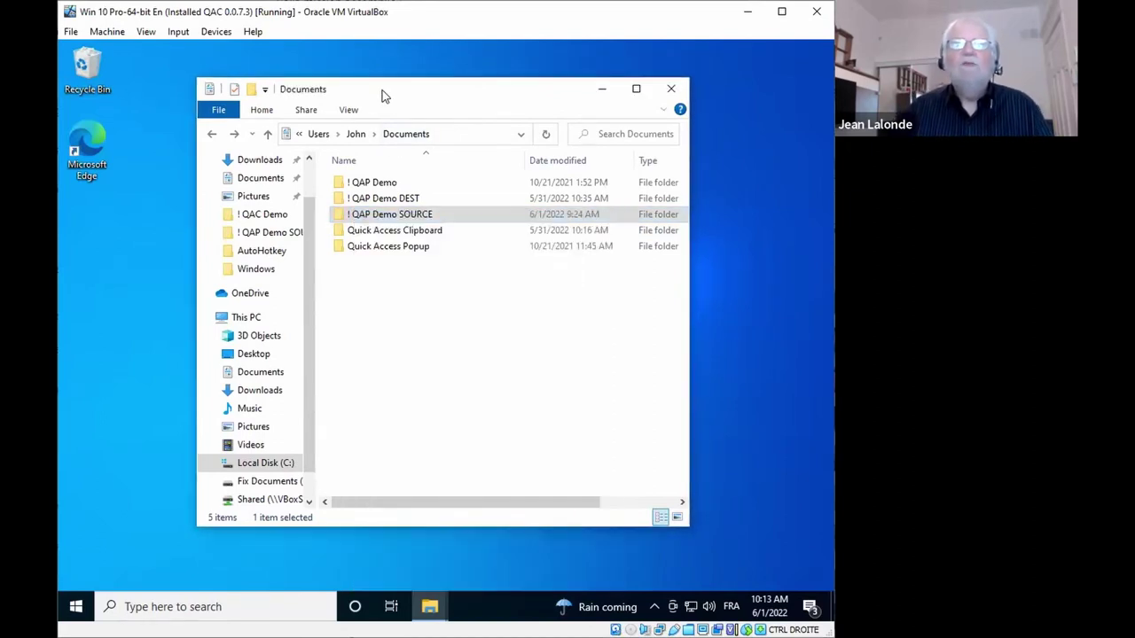
shift+middle_click(376, 127)
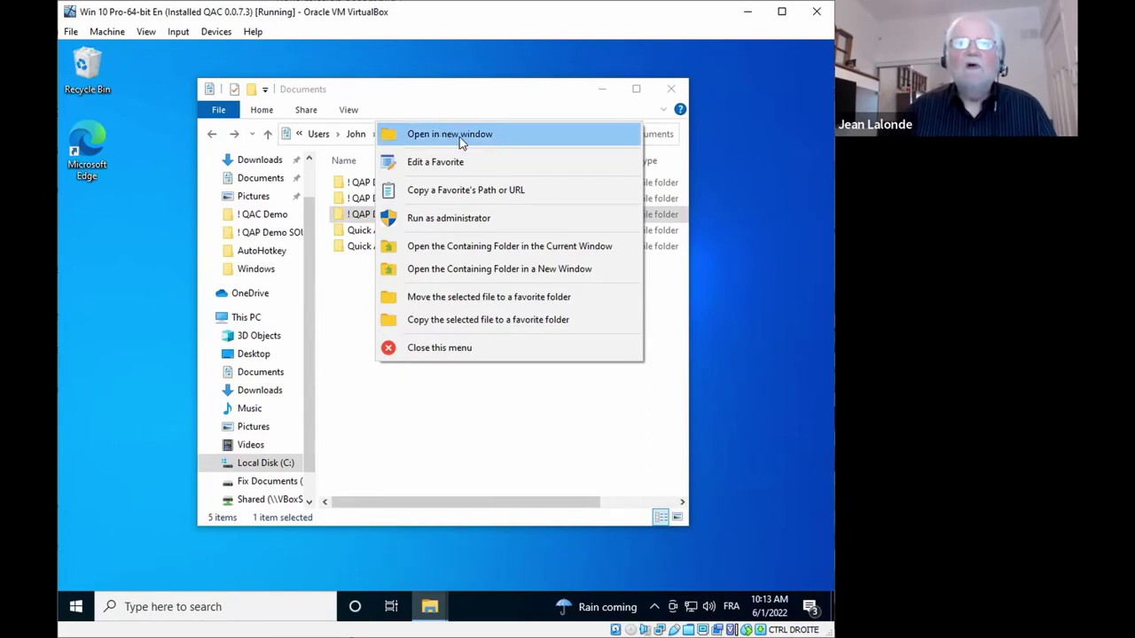
click(455, 92)
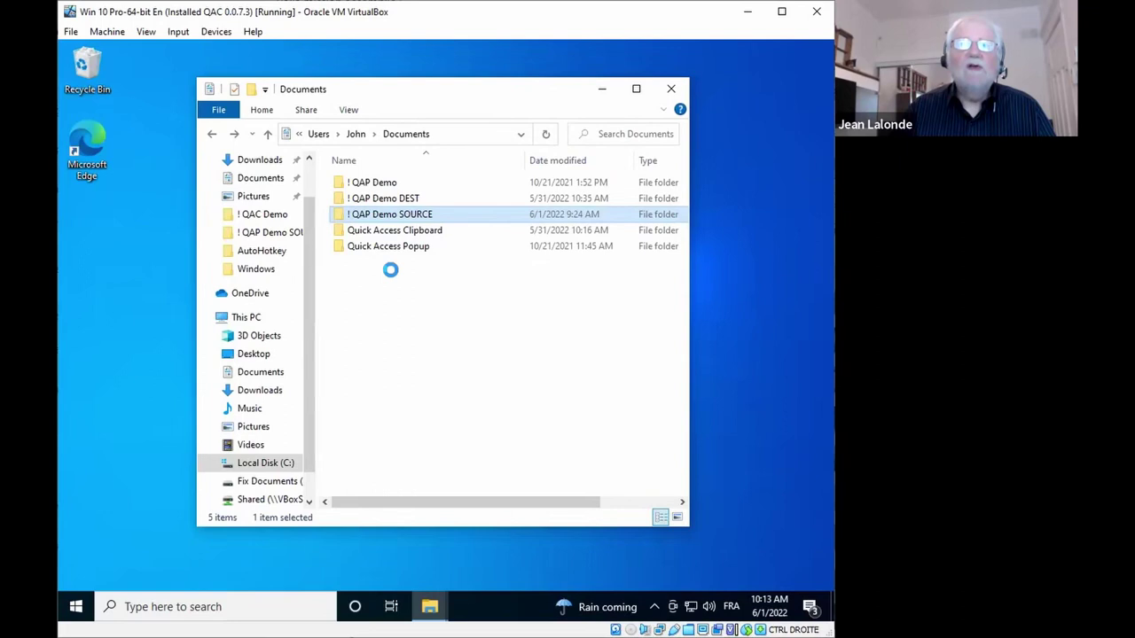
Step: Open the Source Folder favorite in the current Explorer window and return to the Documents folder
middle_click(391, 271)
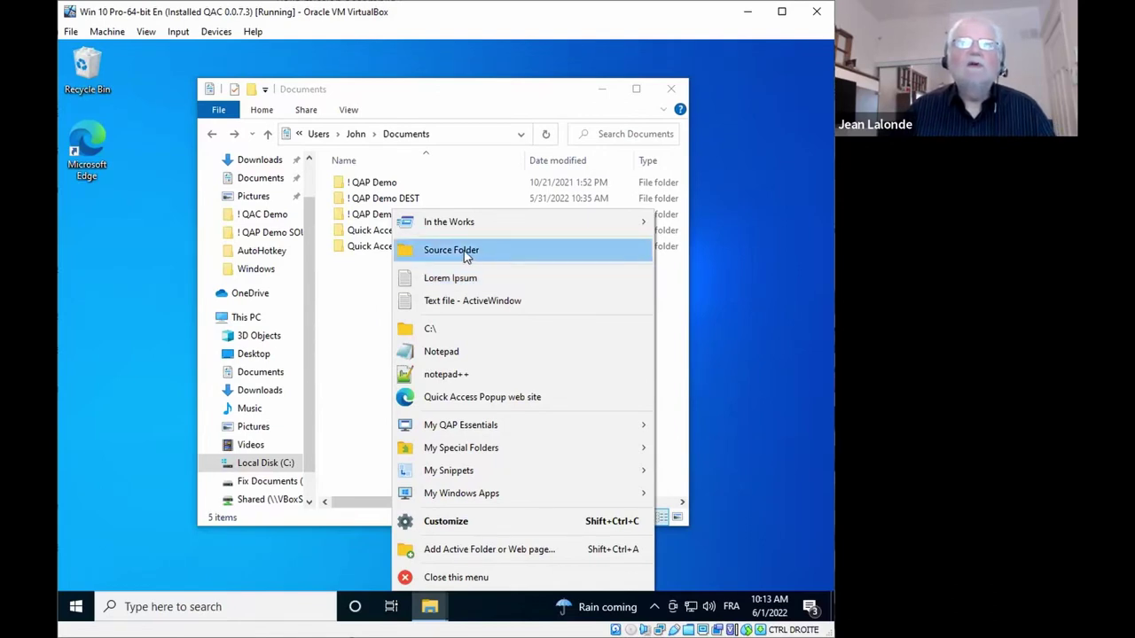
click(437, 253)
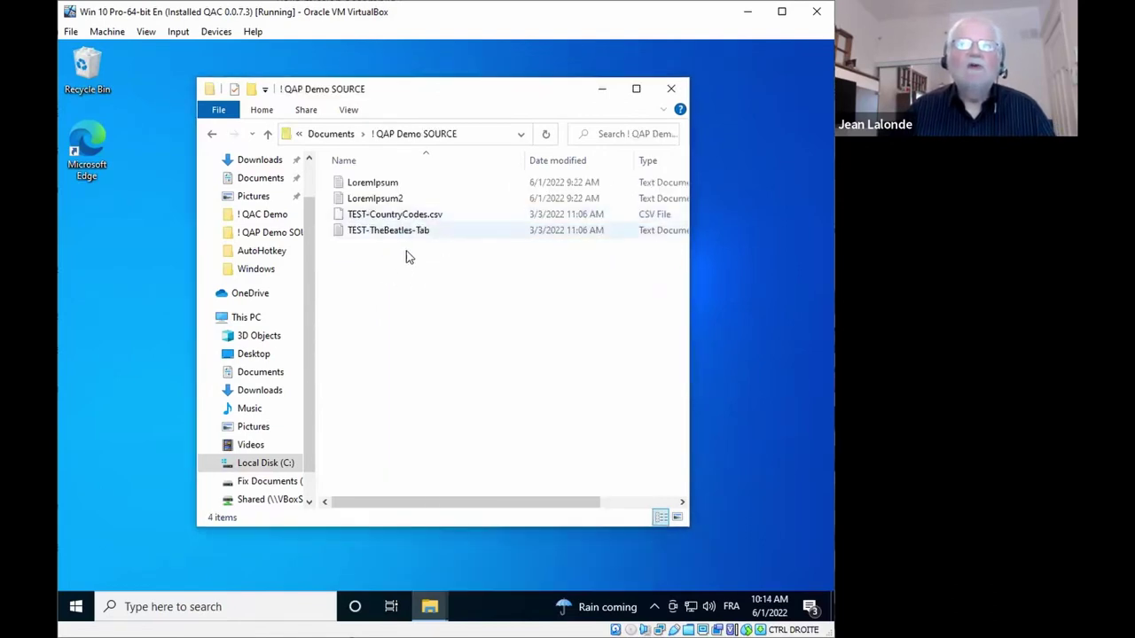
key(alt+Left)
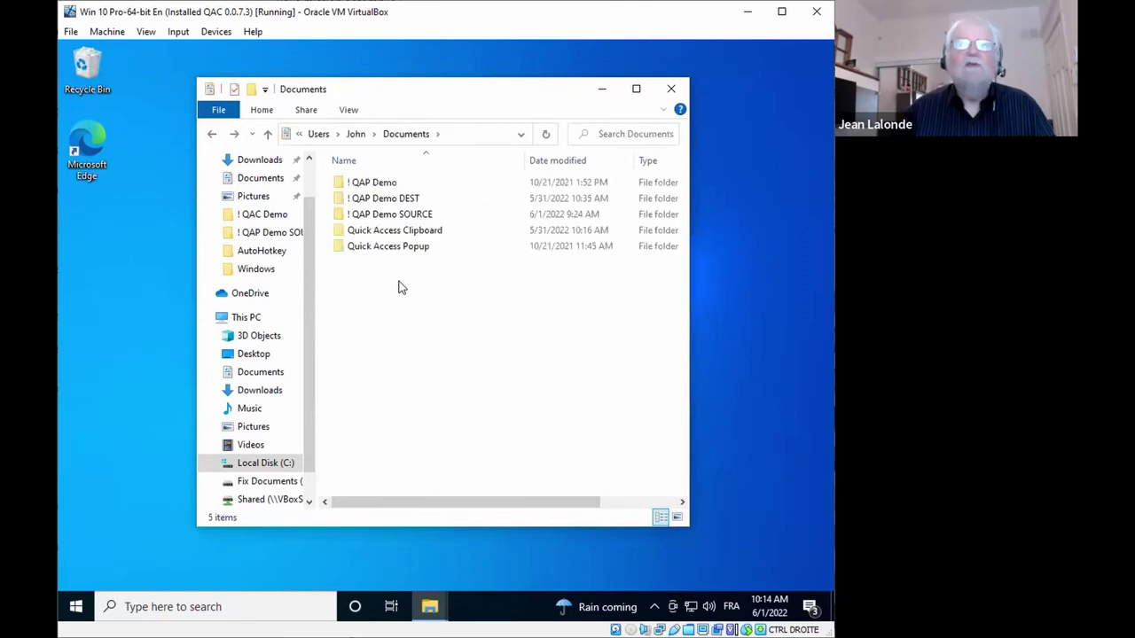
Step: Open the Source Folder favorite in a new window through the Alternative Menu, reposition that window and close it
middle_click(397, 282)
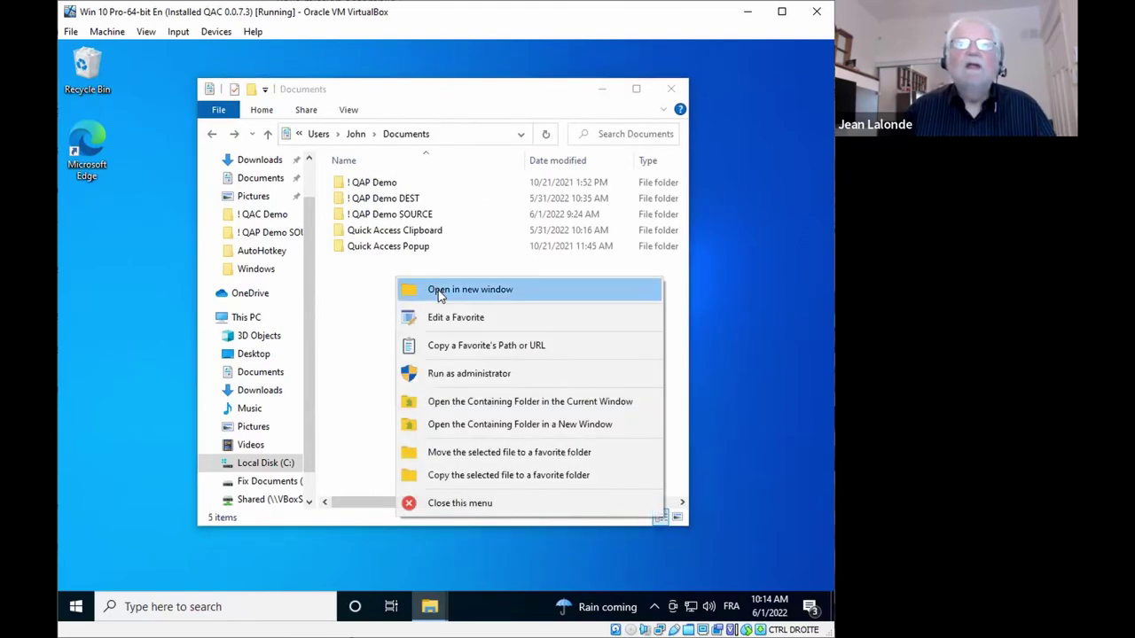
click(438, 291)
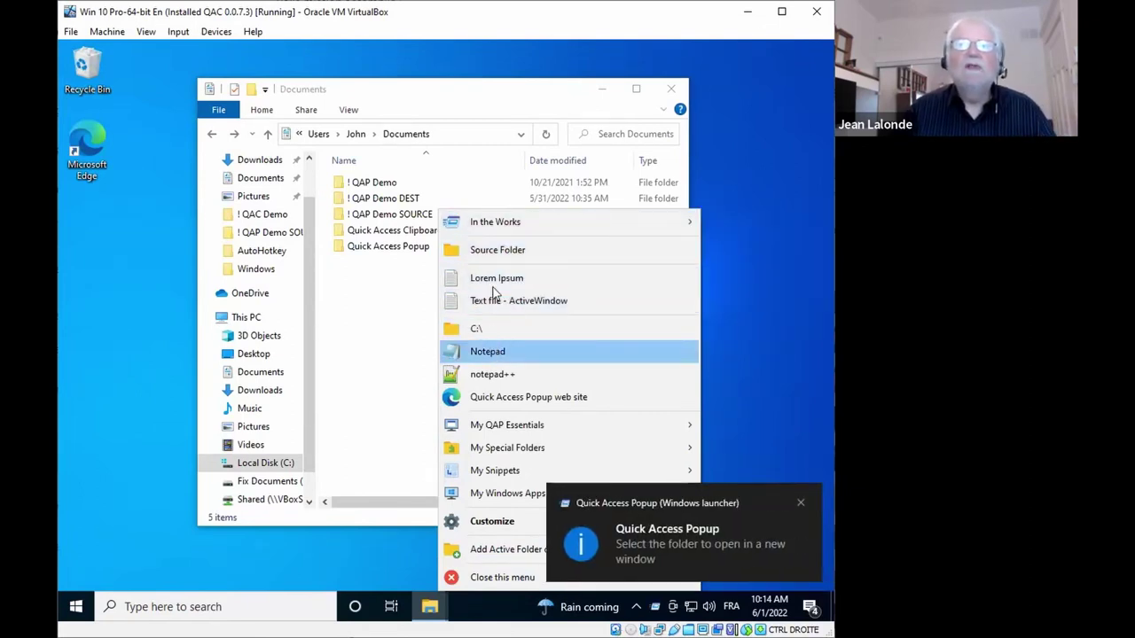
click(502, 252)
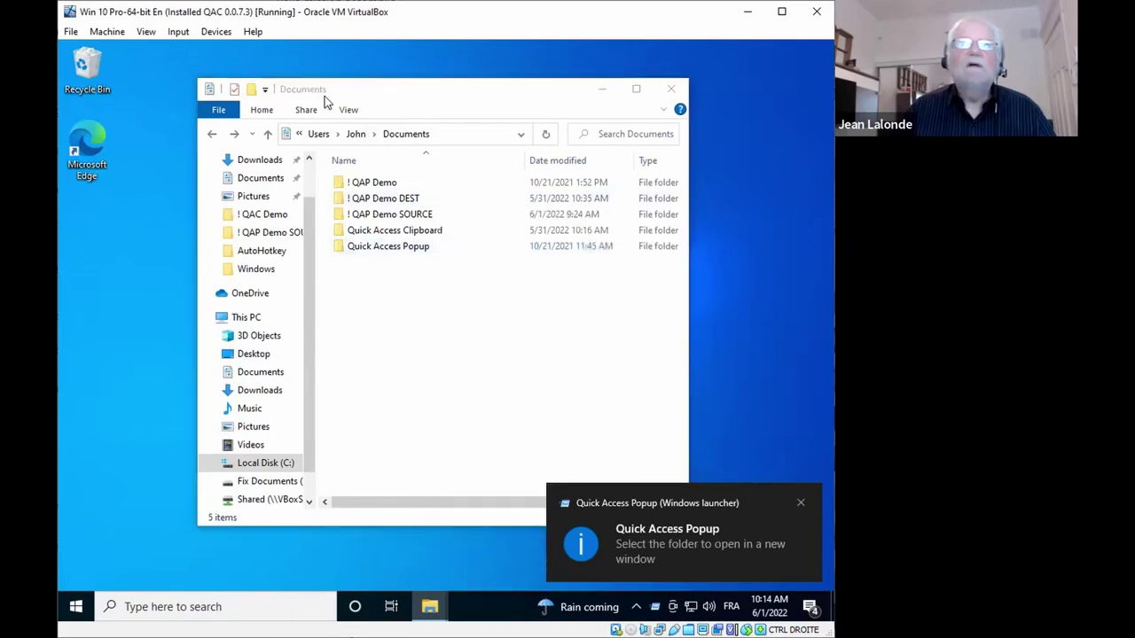
drag(325, 97, 334, 102)
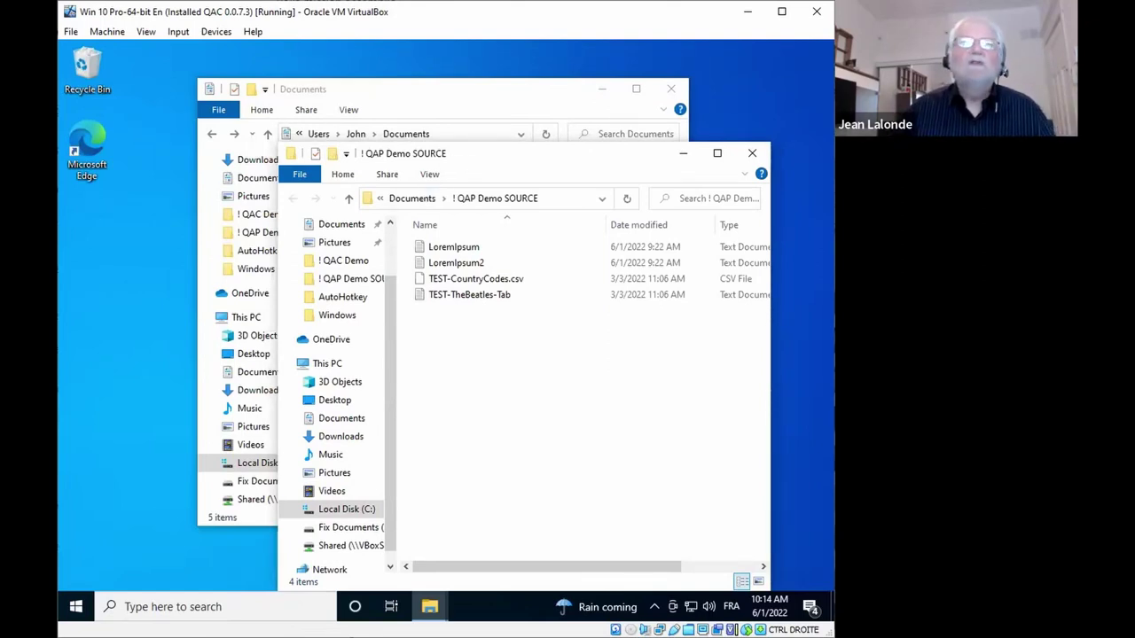
drag(466, 162, 460, 130)
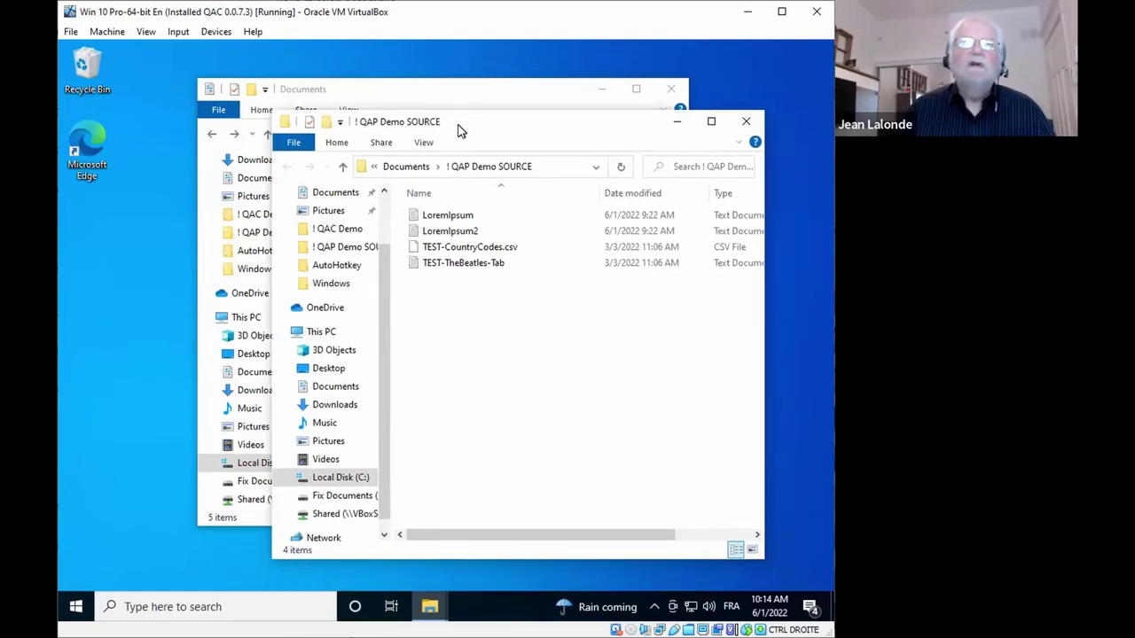
click(748, 122)
middle_click(397, 229)
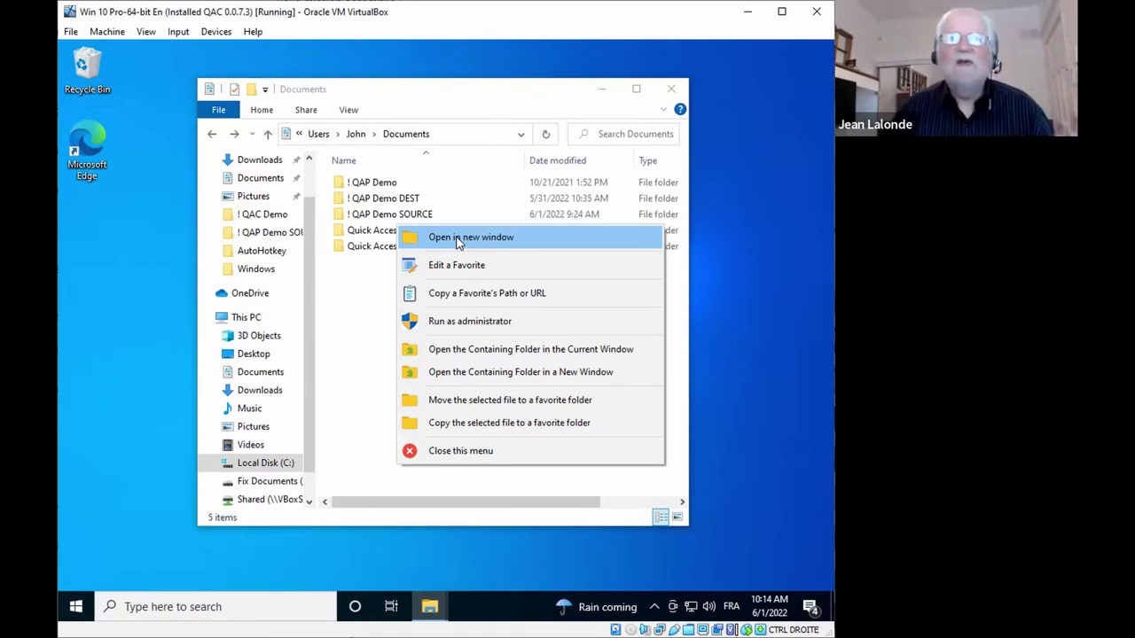
click(350, 284)
middle_click(373, 272)
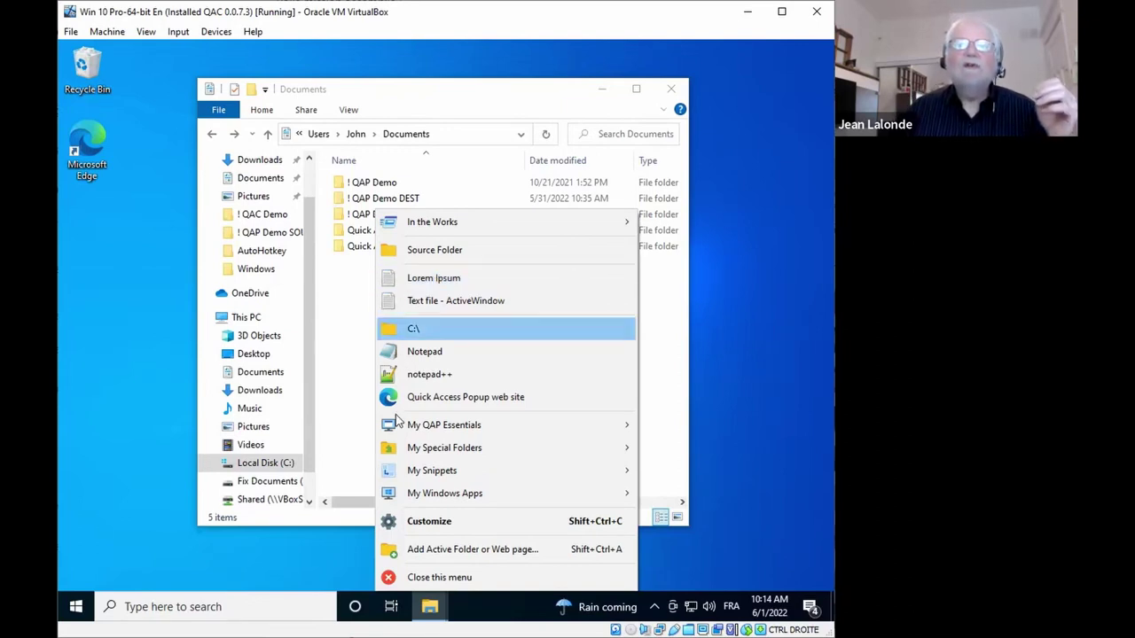
click(429, 522)
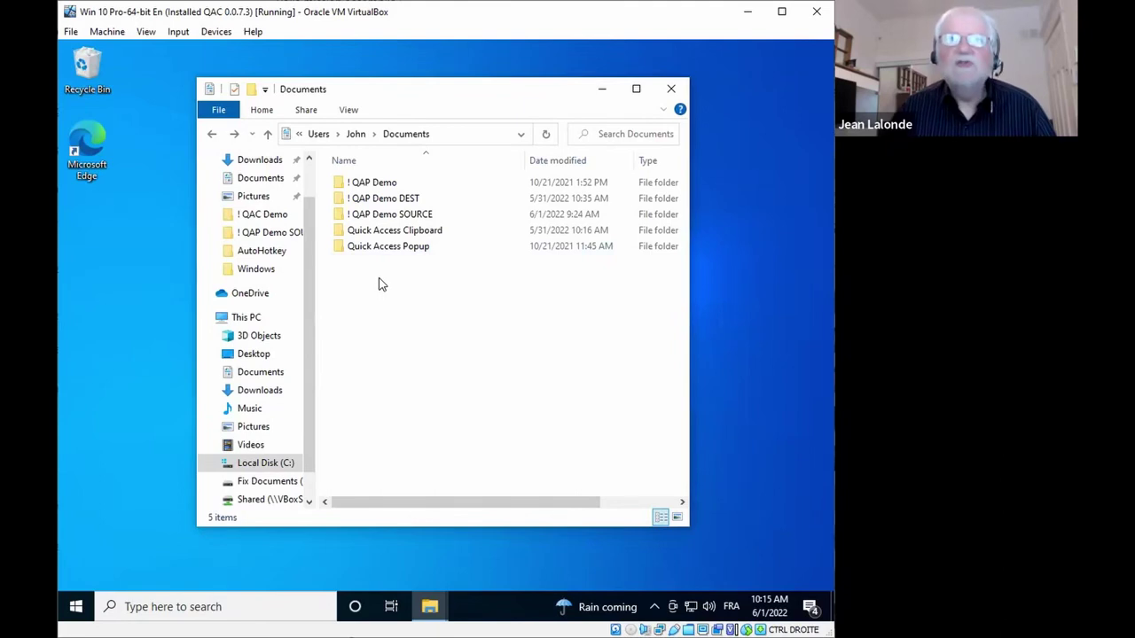
Step: Open the Lorem Ipsum favorite for editing directly from the Alternative Menu's Edit a Favorite command
shift+middle_click(381, 283)
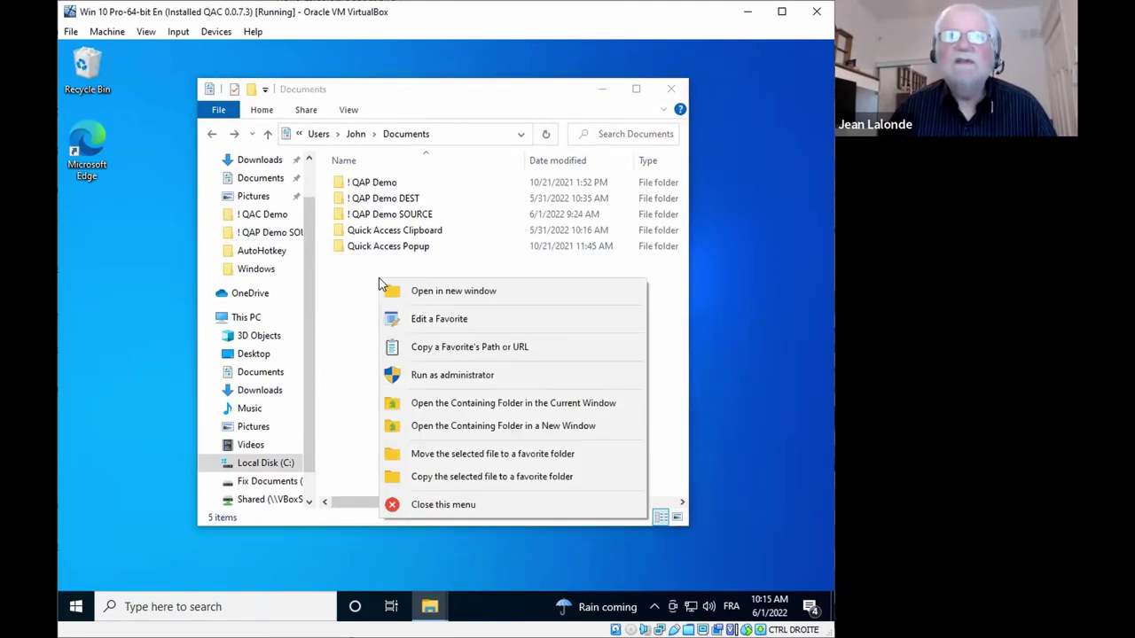
click(453, 321)
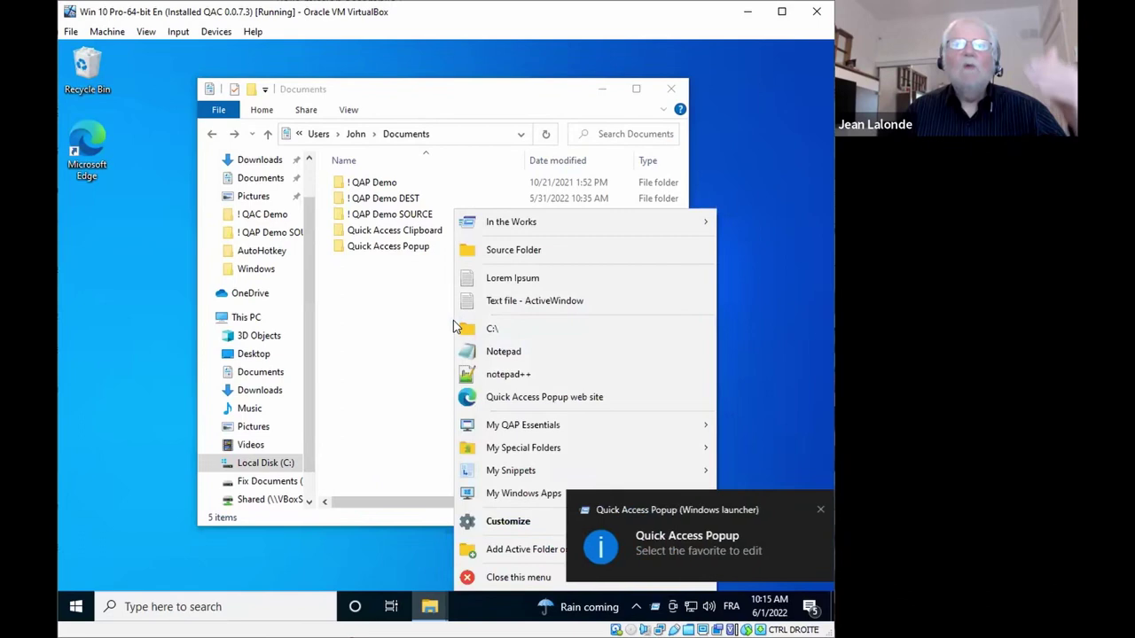
mouse_move(656, 471)
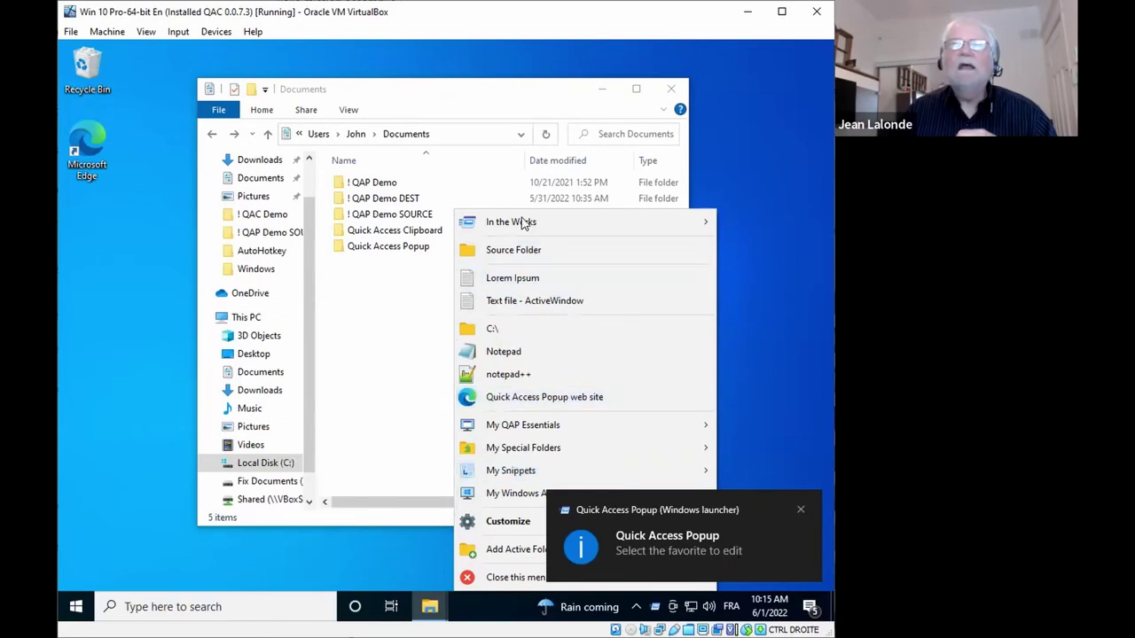
click(524, 280)
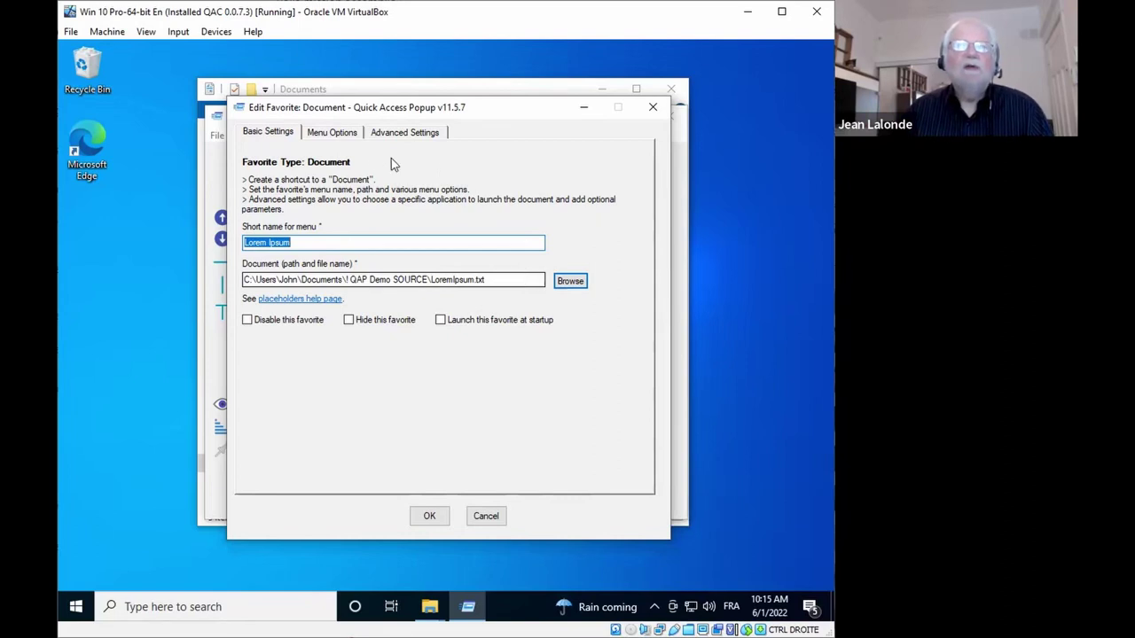
Step: Change the Lorem Ipsum favorite's icon to imageres.dll,21, save the change and close the Customize window
click(329, 139)
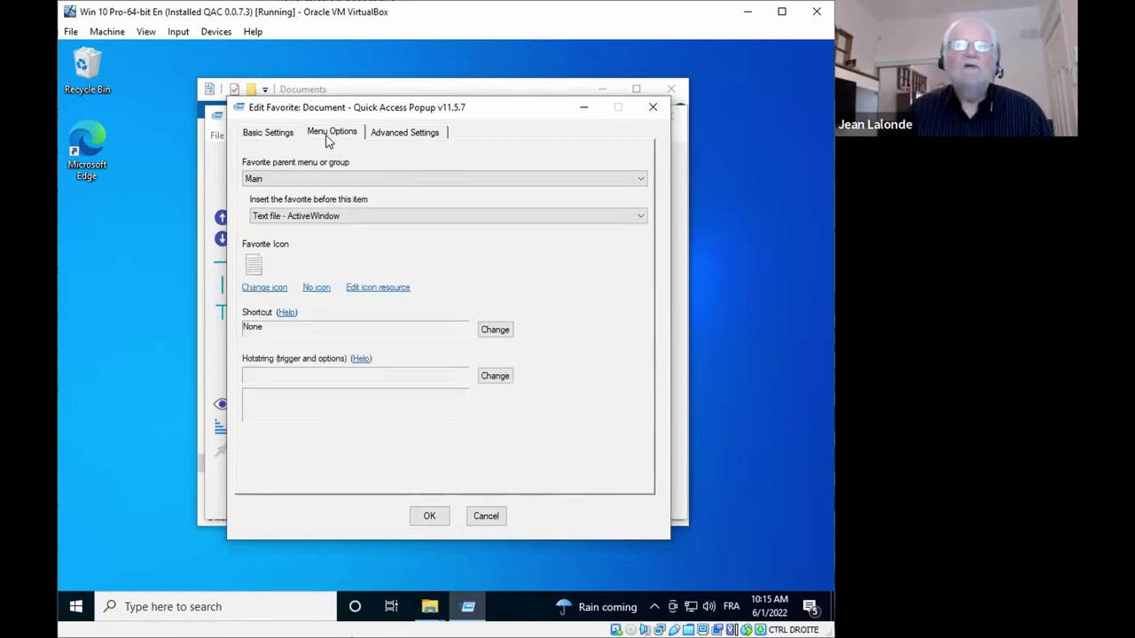
click(251, 261)
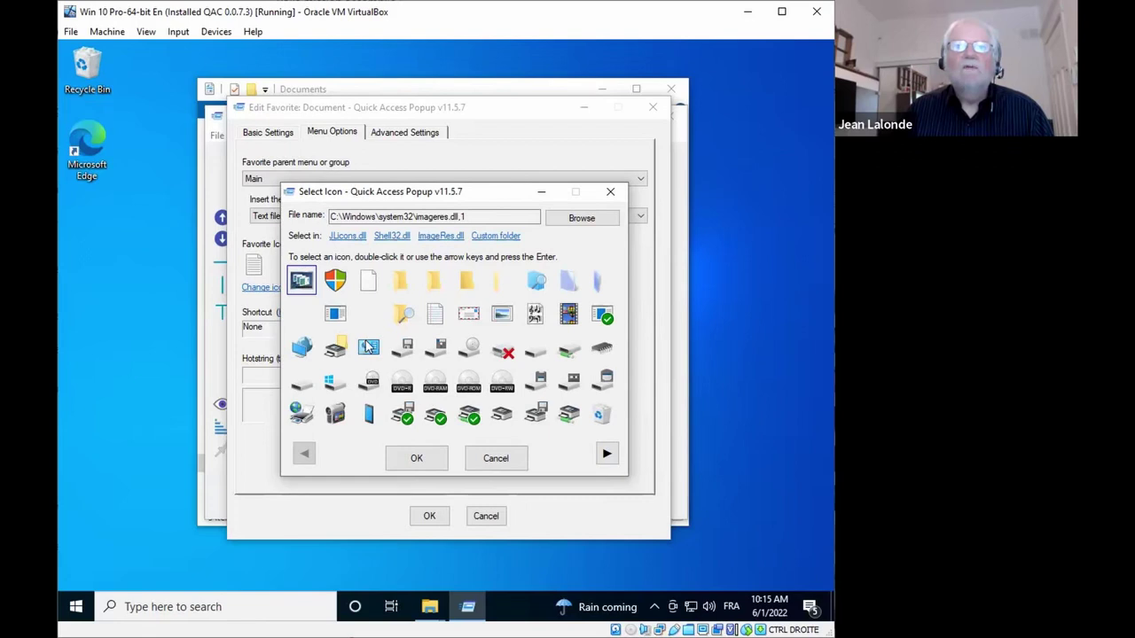
click(303, 348)
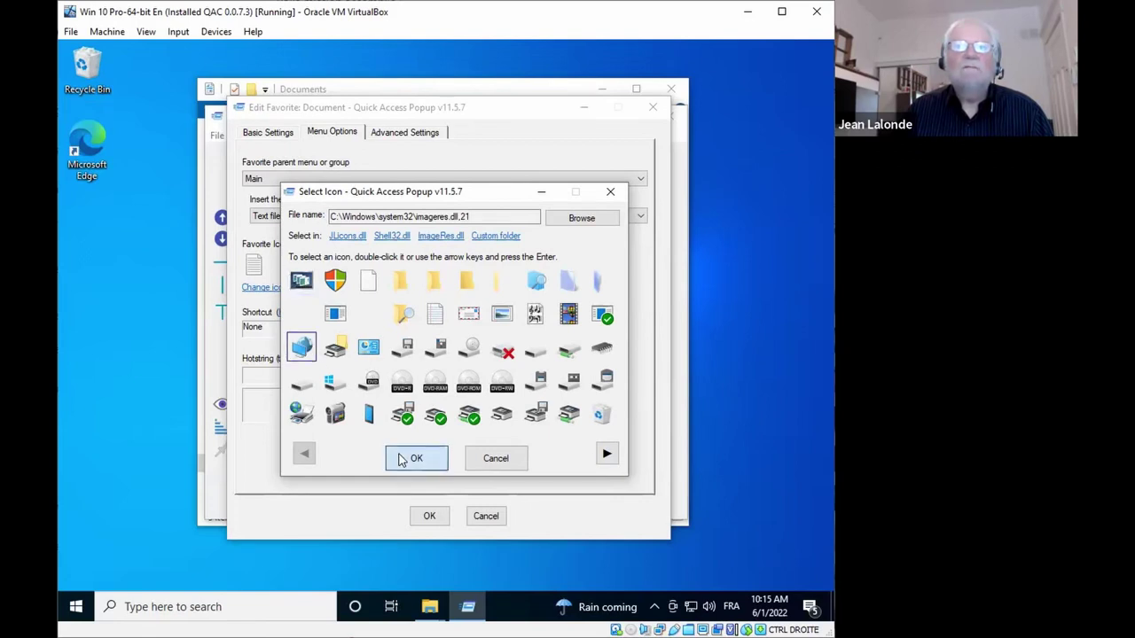
click(404, 459)
click(431, 516)
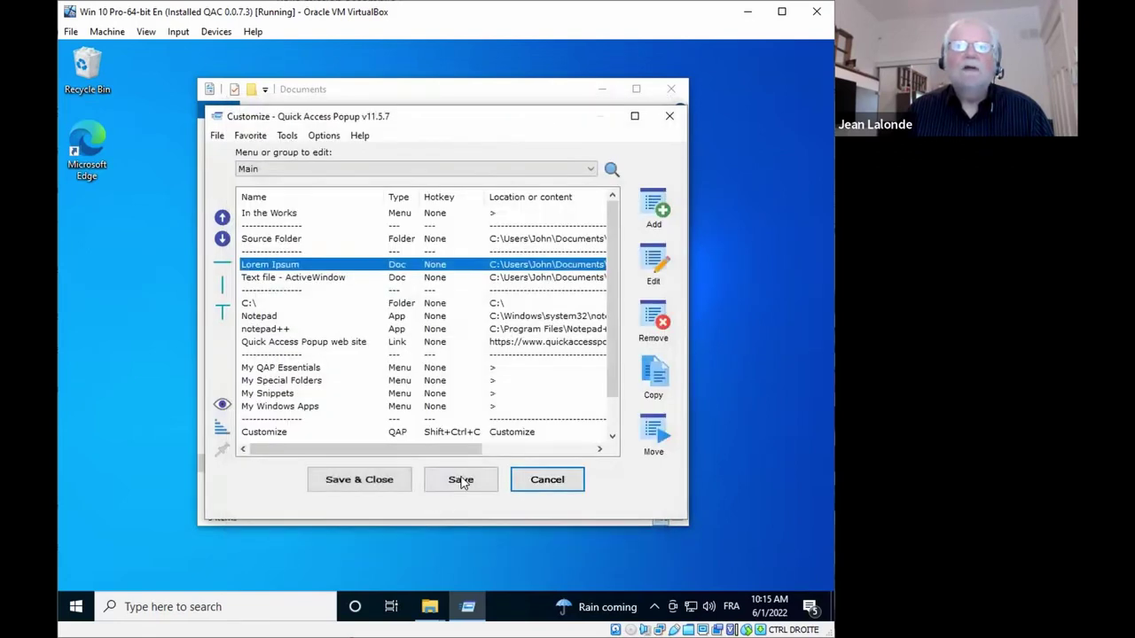
click(458, 479)
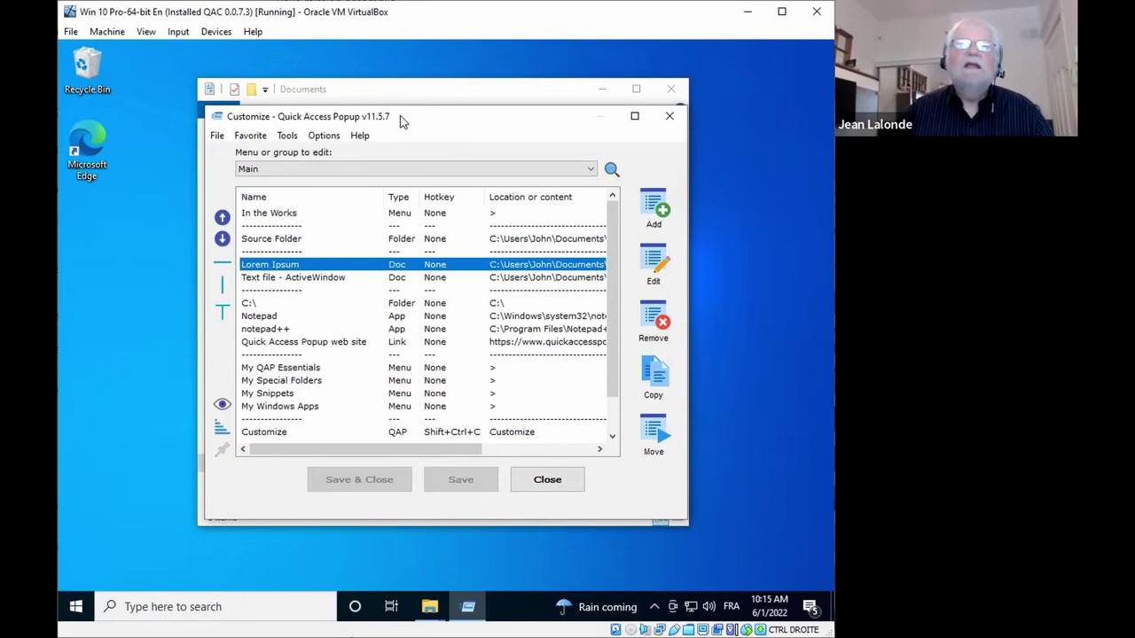
click(670, 116)
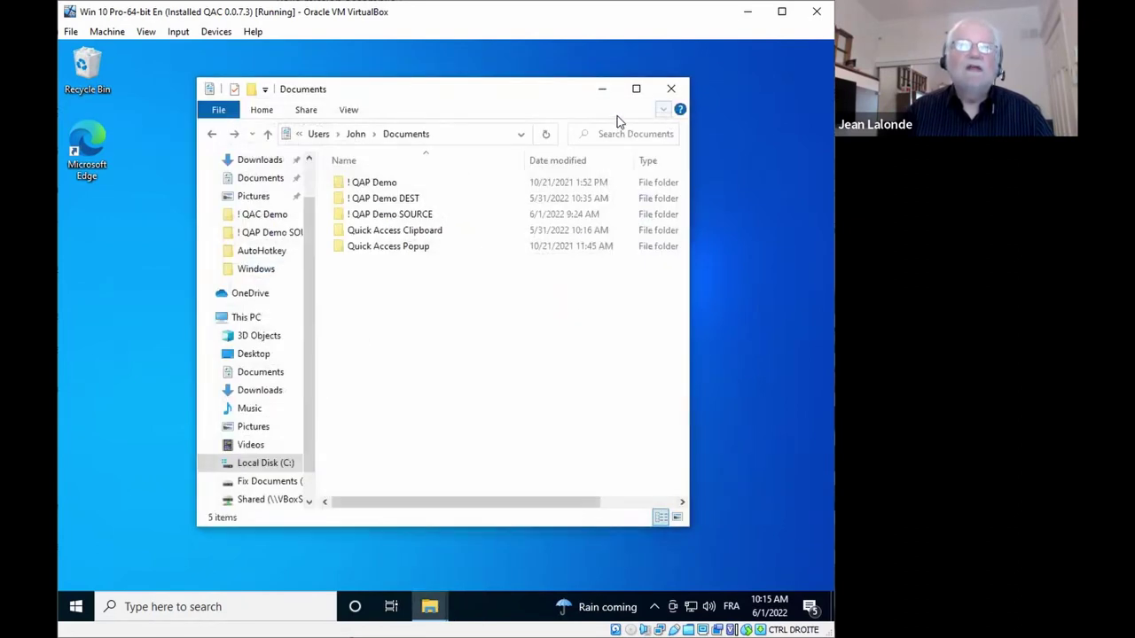
Step: Check the Lorem Ipsum favorite's icon in the Quick Access Popup main menu
middle_click(379, 197)
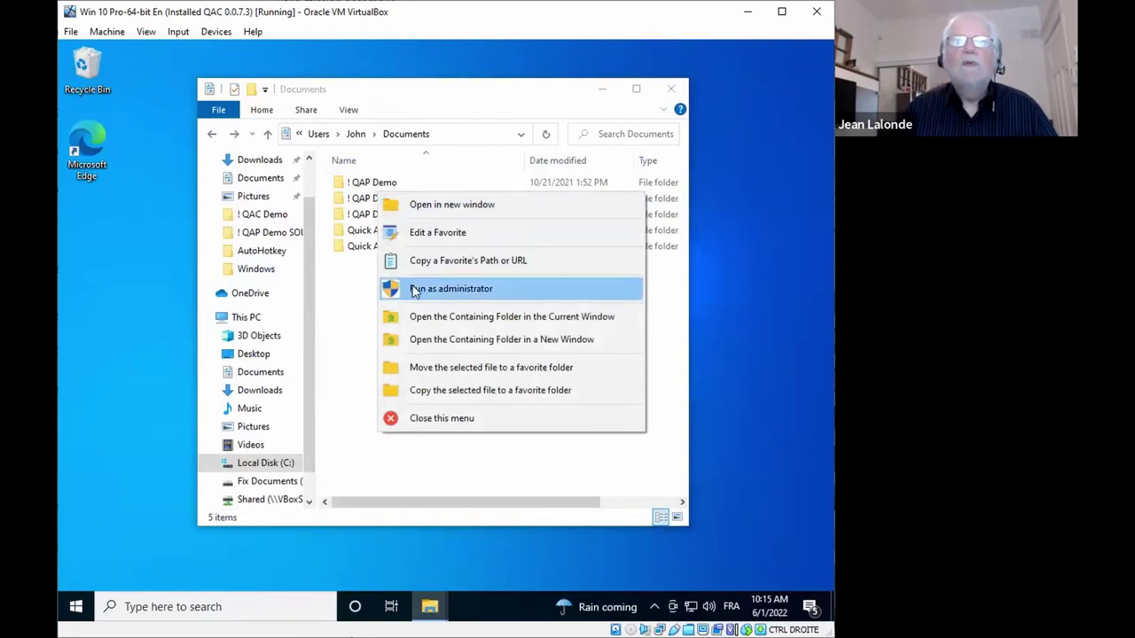
click(346, 284)
middle_click(372, 270)
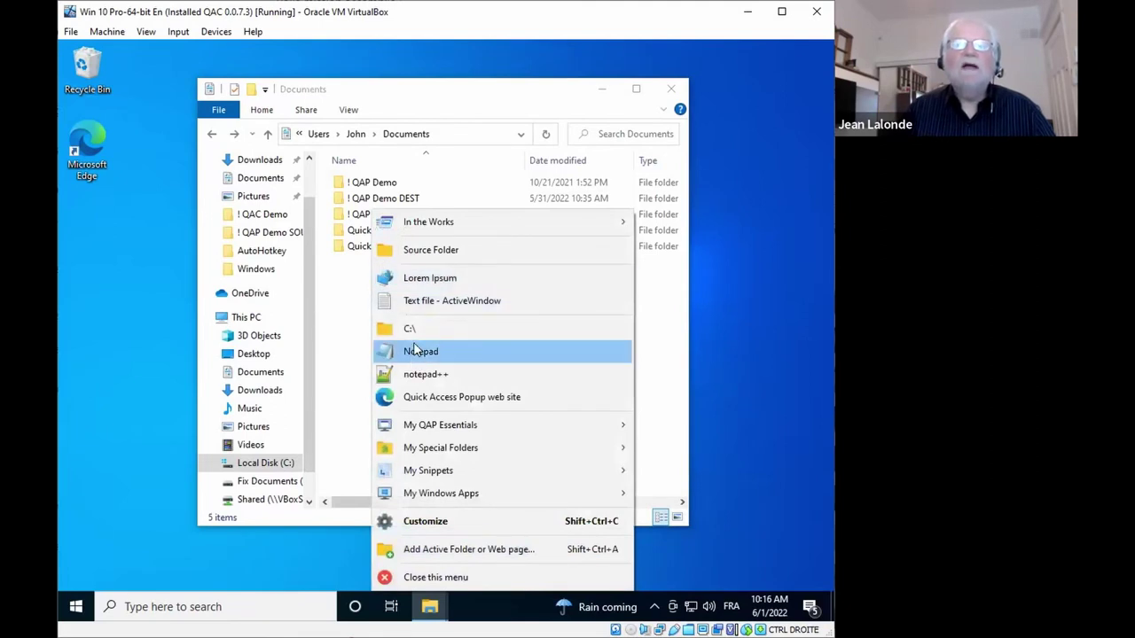
click(354, 314)
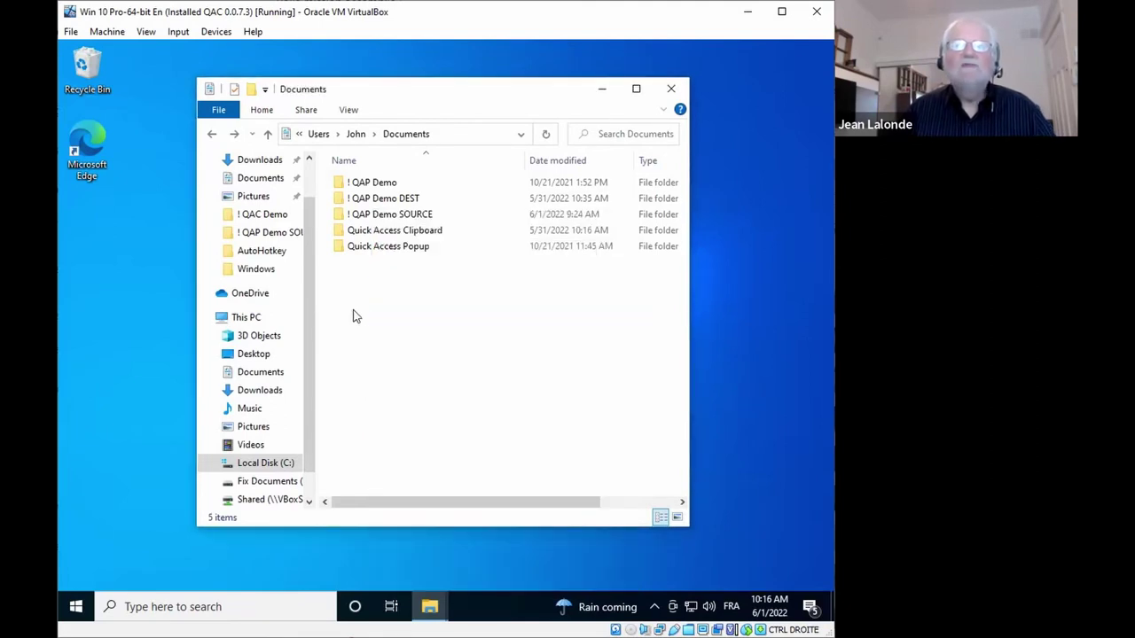
Step: Launch the Notepad favorite without administrator rights and open the PFRO file from the Windows folder
middle_click(395, 268)
click(457, 353)
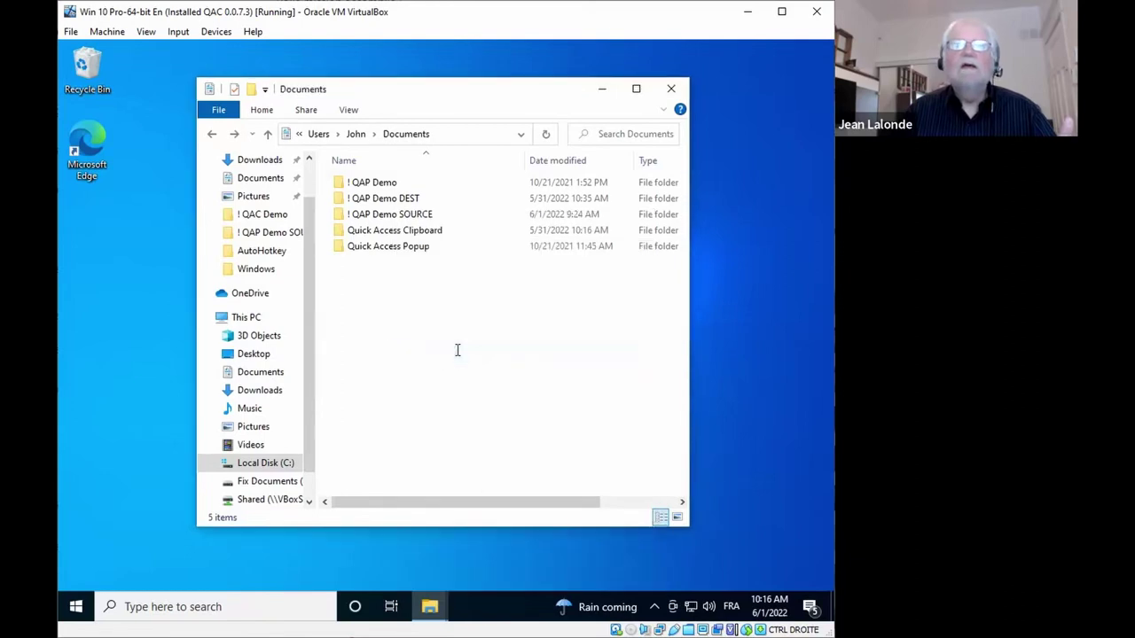
click(142, 151)
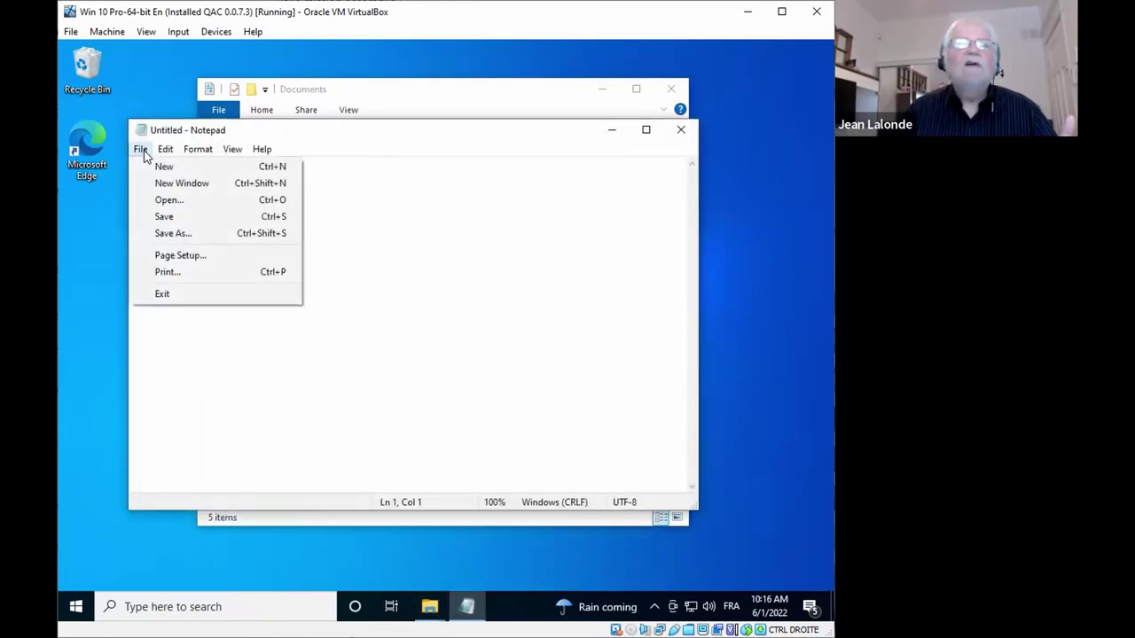
click(166, 201)
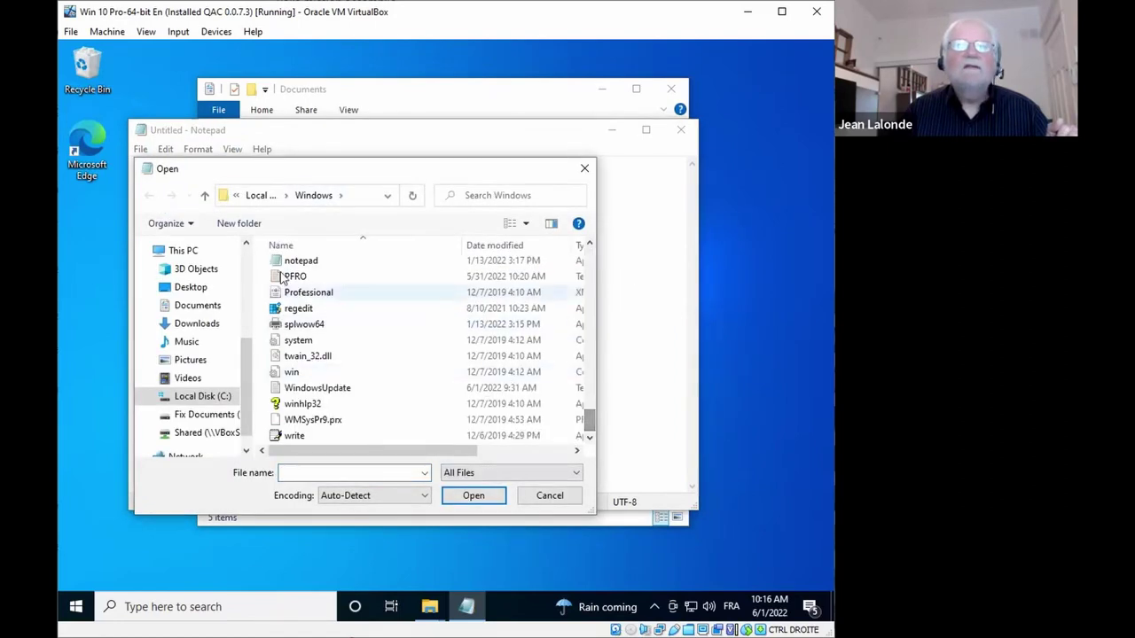
click(293, 278)
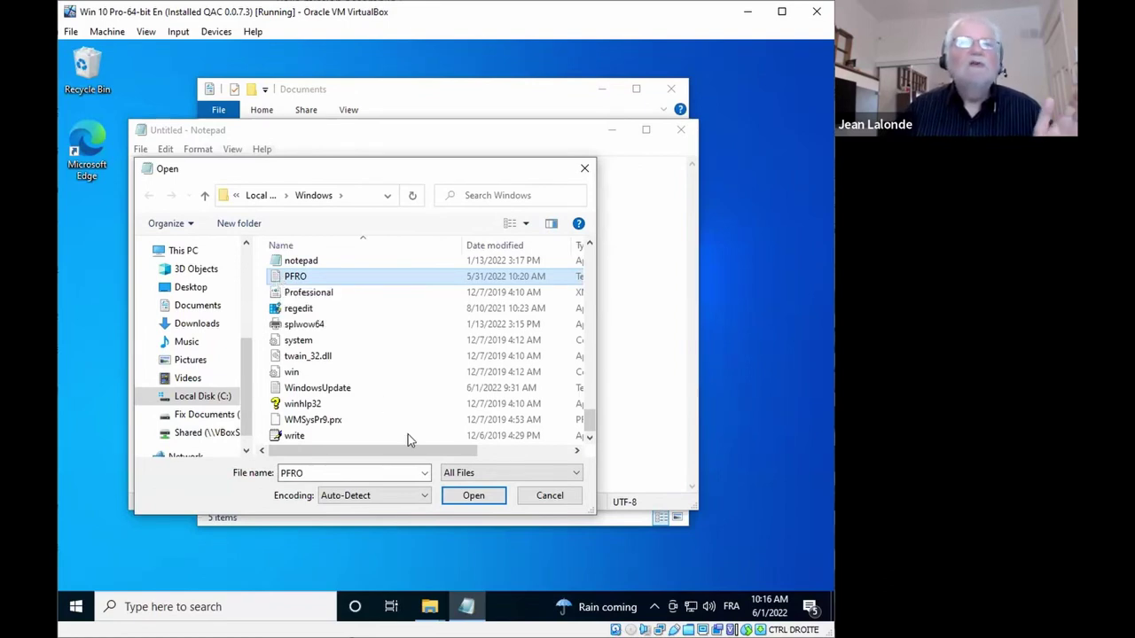
click(475, 497)
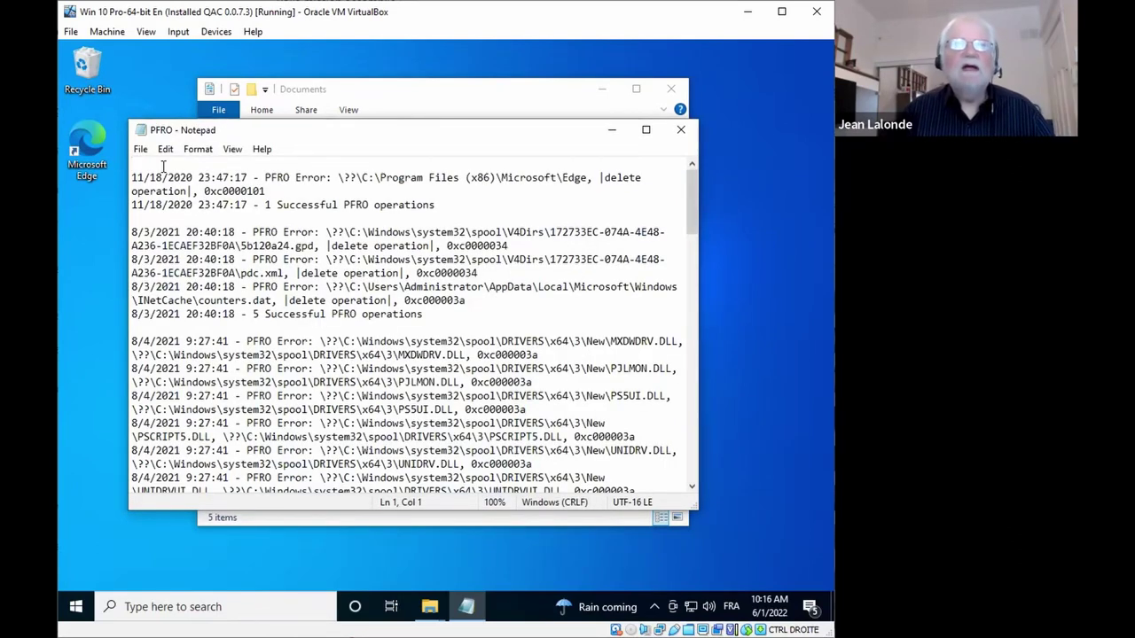
Step: Try to save PFRO with random characters added on its first line, then close Notepad without saving the changes
text(fgbnfgbfdgbfgbd)
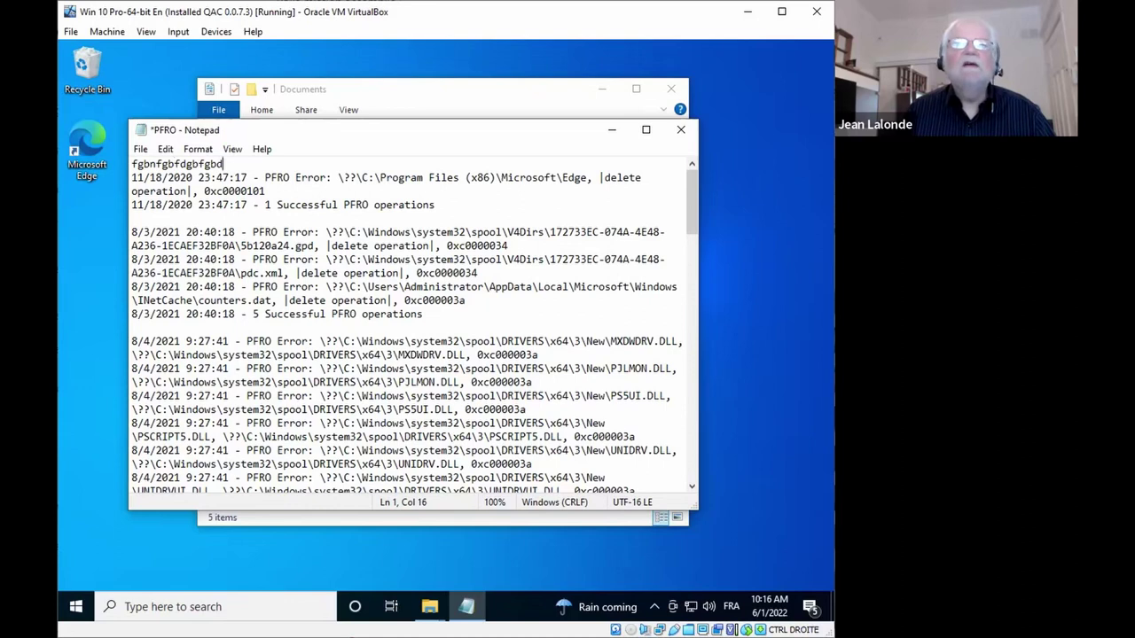
click(141, 149)
click(163, 216)
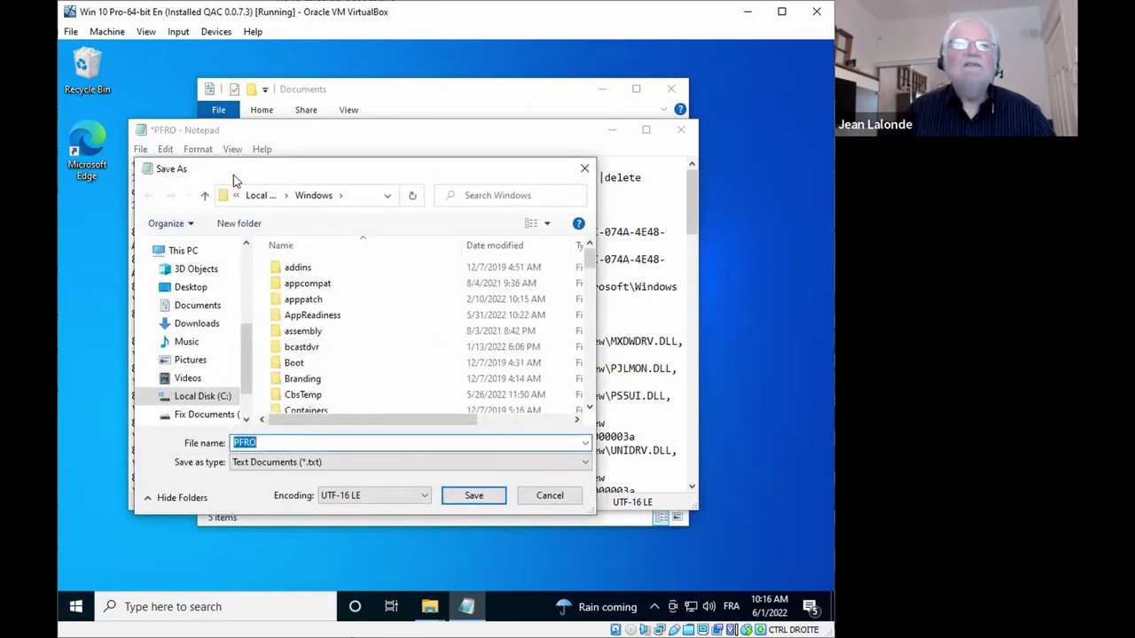
drag(233, 173, 328, 196)
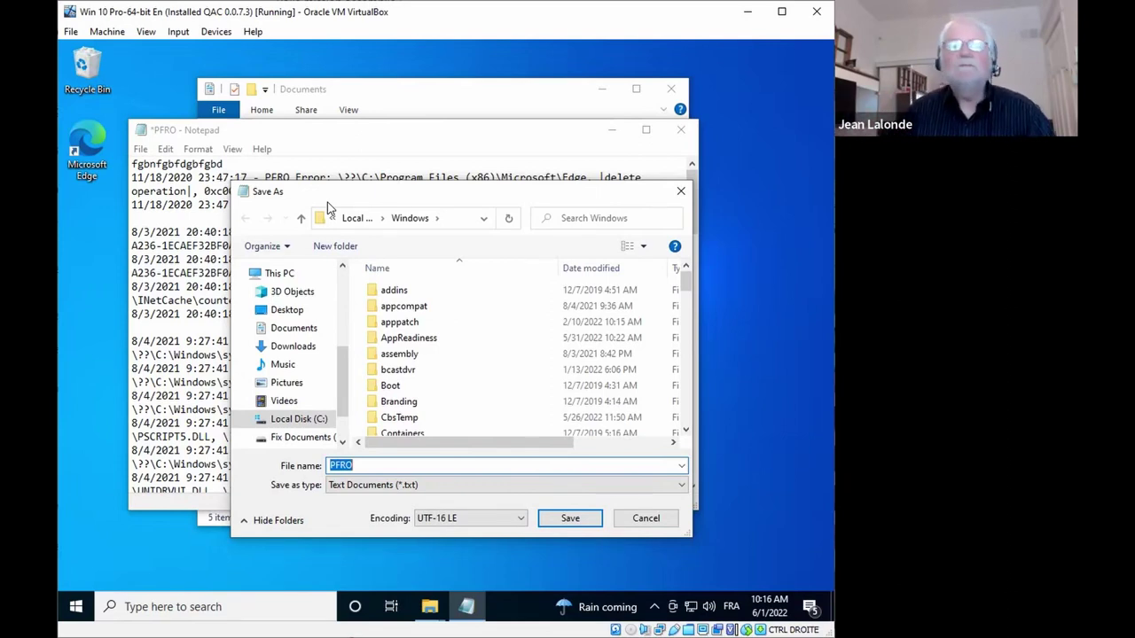
click(635, 517)
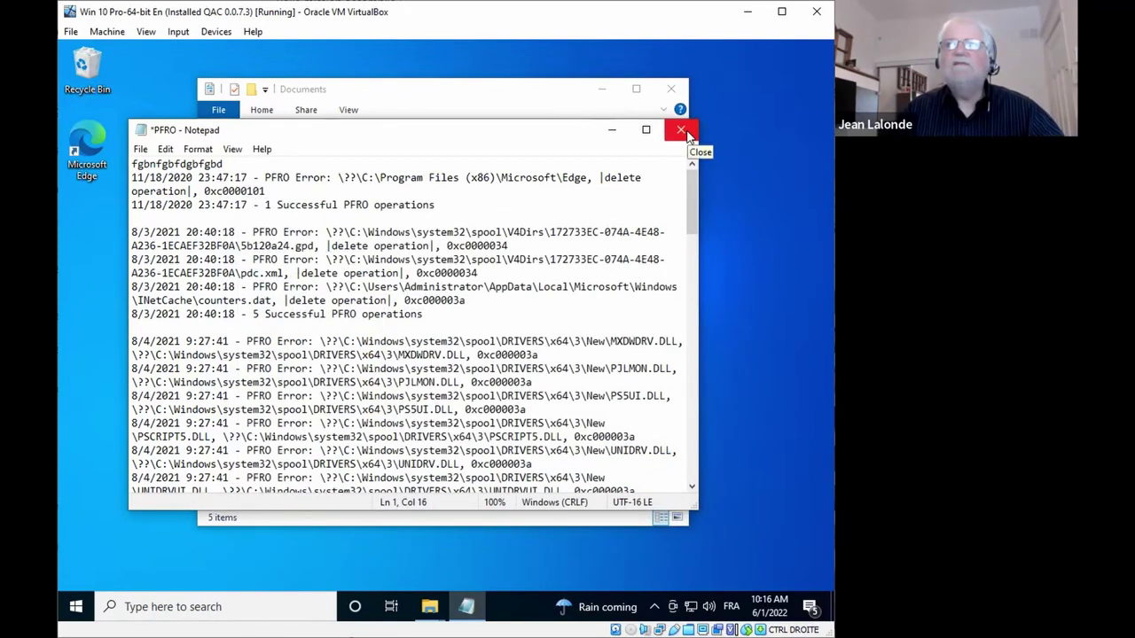
click(682, 132)
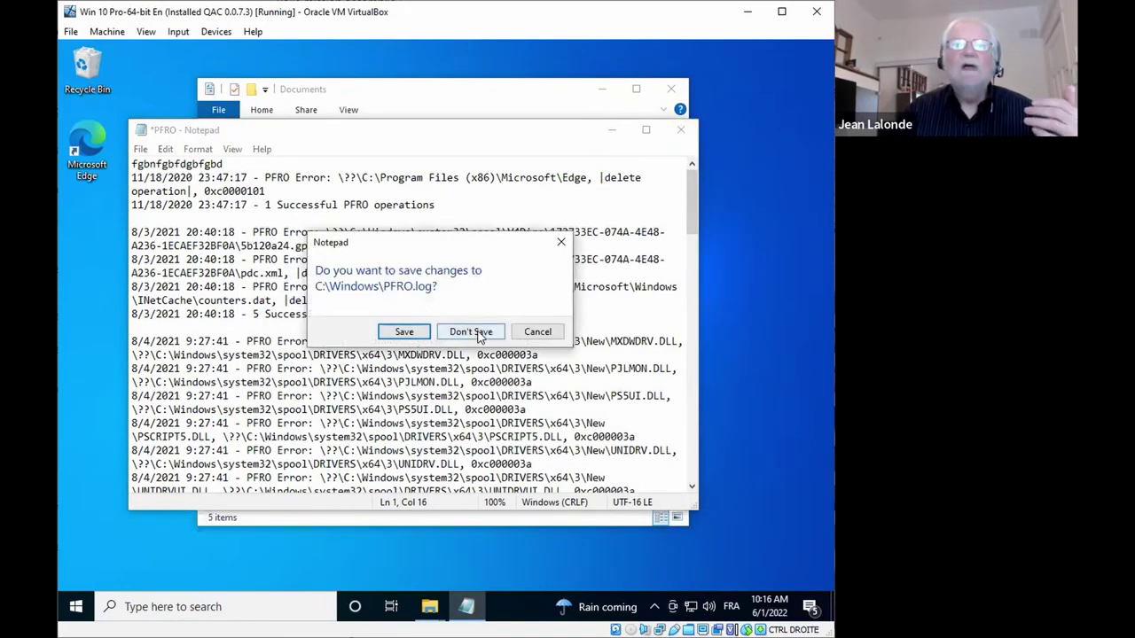
click(471, 333)
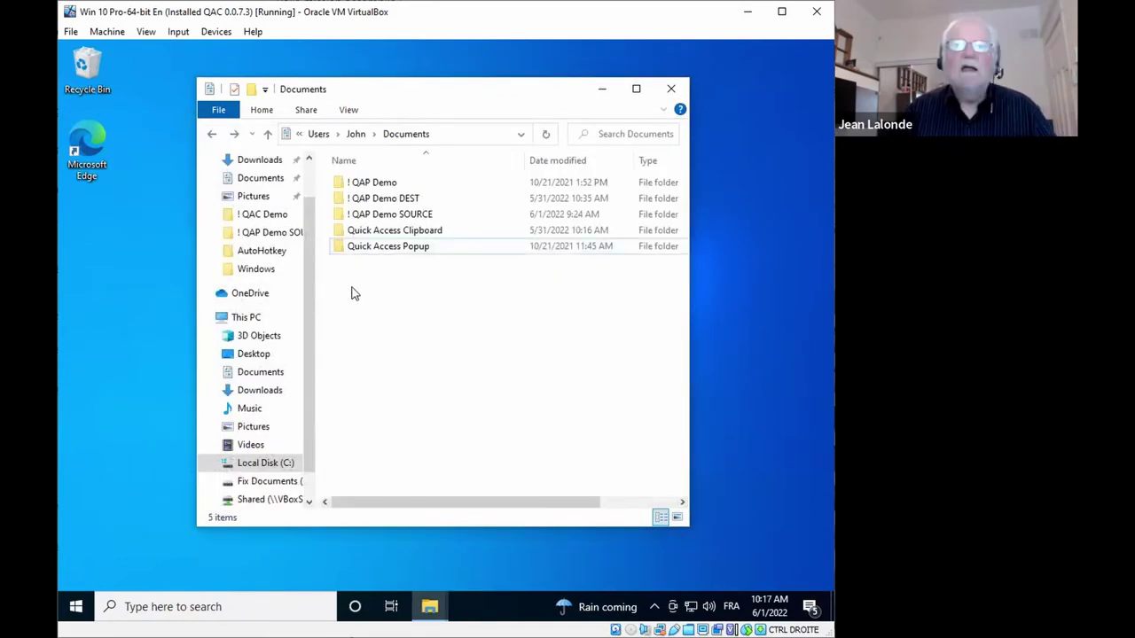
Step: Launch the Notepad favorite with the Alternative Menu's Run as administrator command and allow it to make changes to the device
middle_click(351, 284)
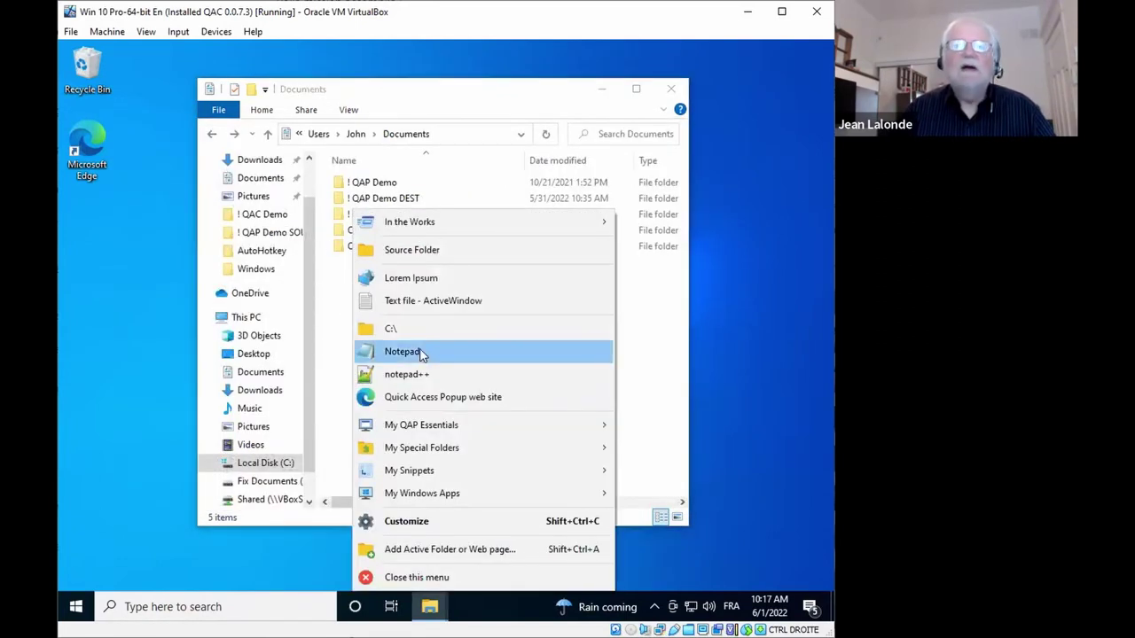
click(335, 335)
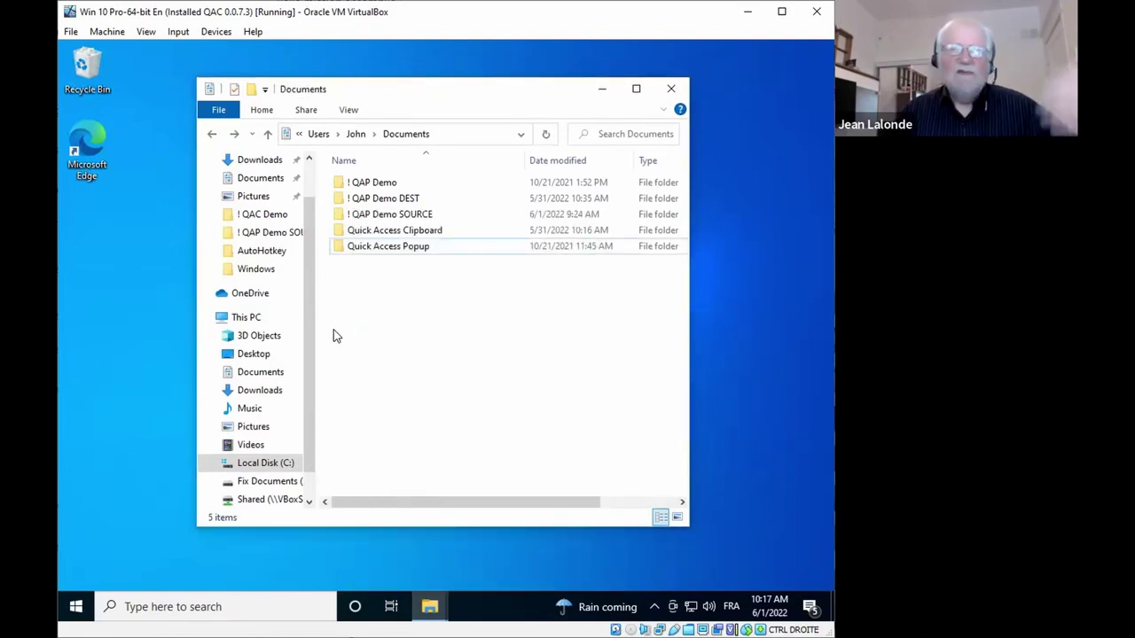
shift+middle_click(352, 275)
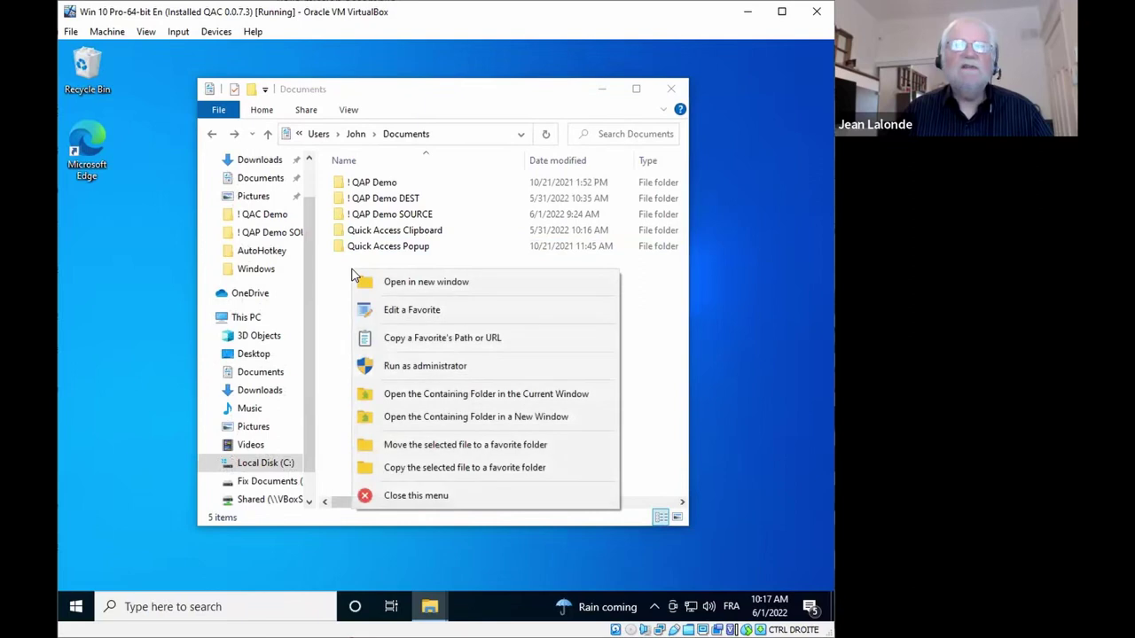
click(448, 367)
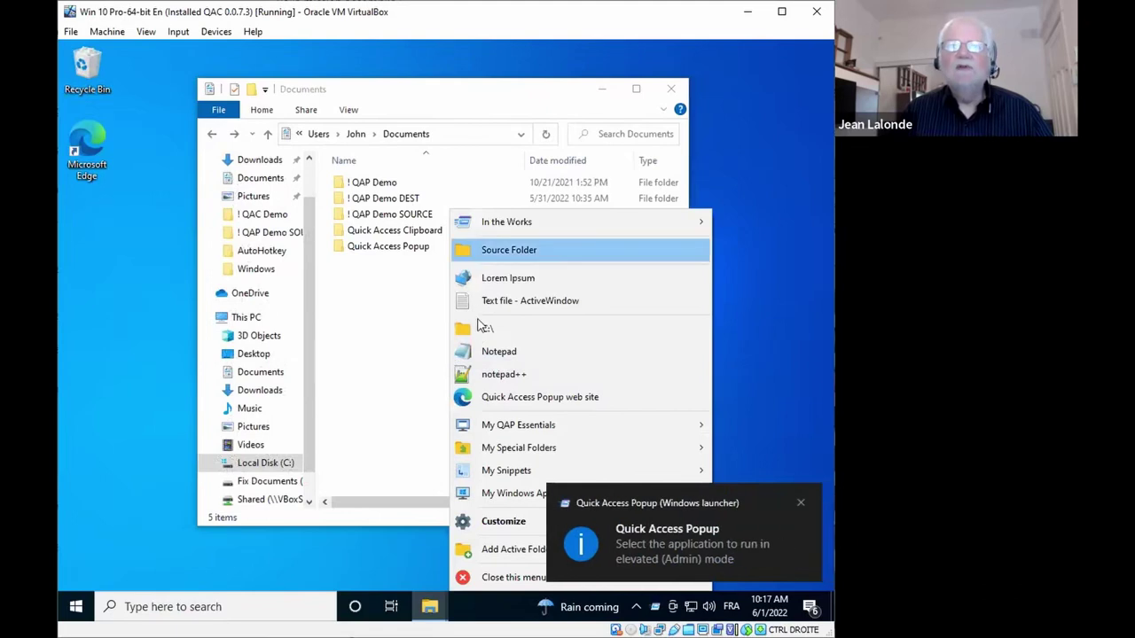
mouse_move(532, 448)
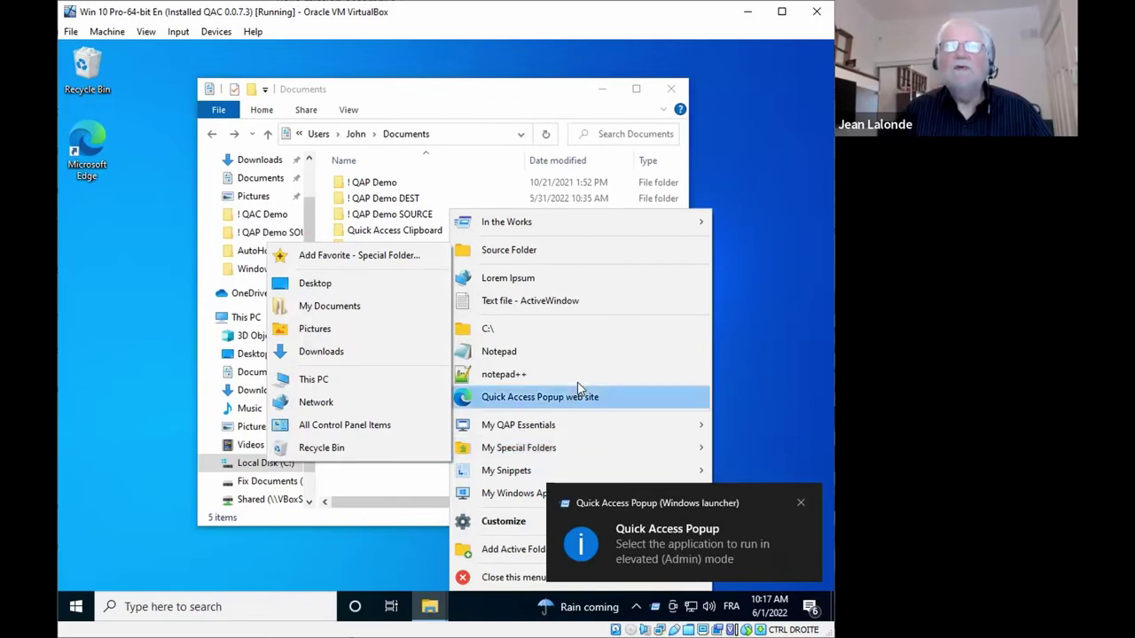
click(532, 354)
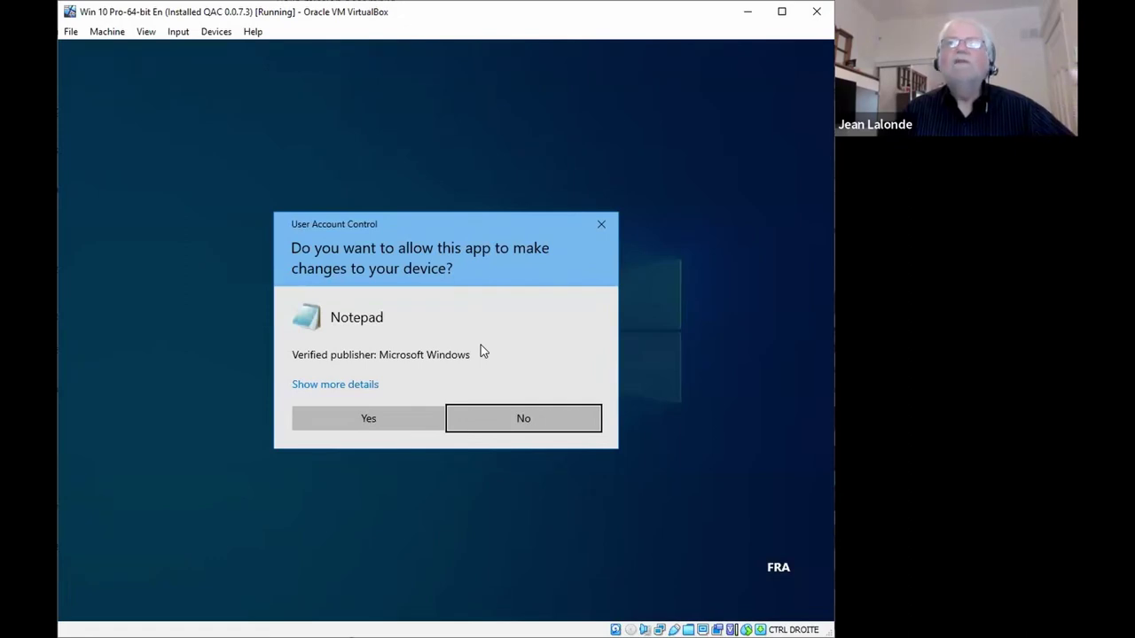
click(369, 420)
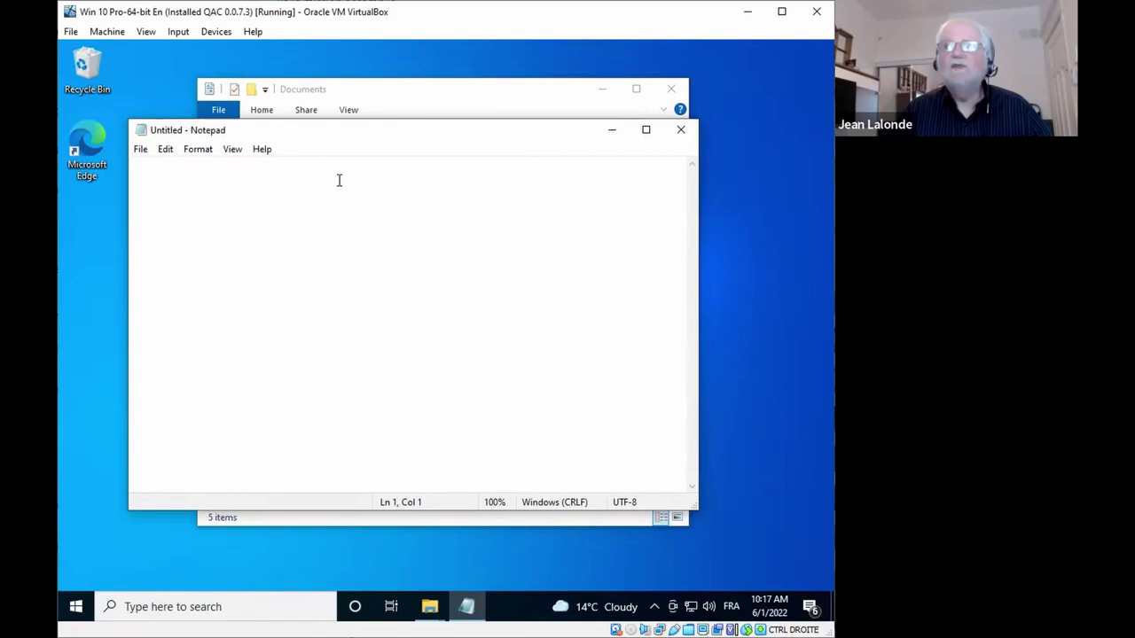
Step: Show all file types in the Windows folder and open the PFRO file in the elevated Notepad
click(138, 149)
click(158, 203)
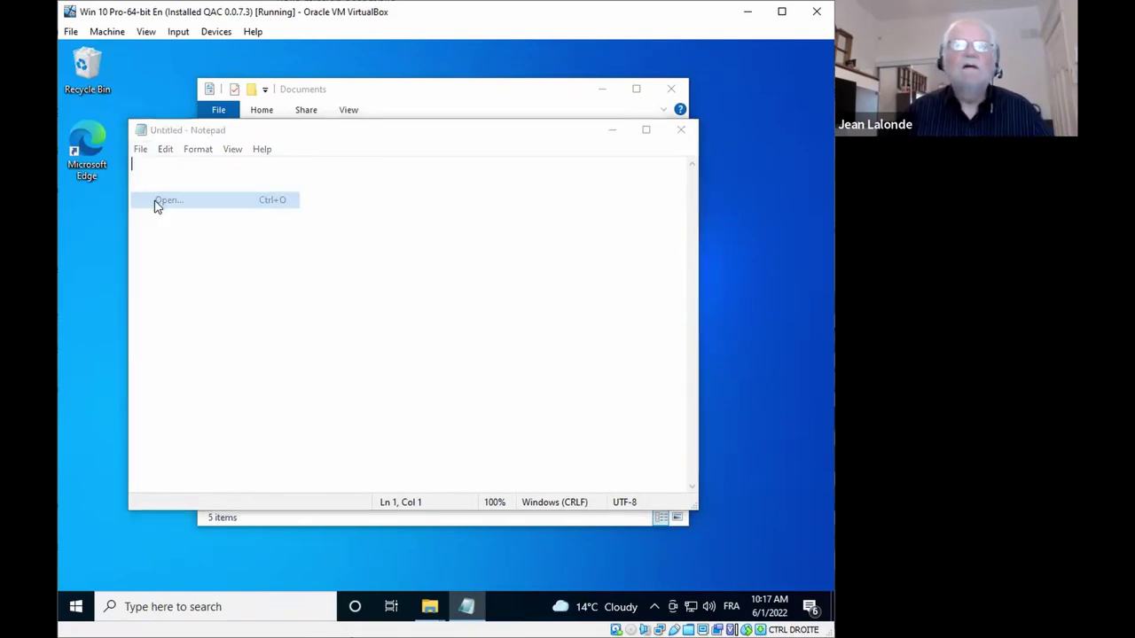
click(581, 501)
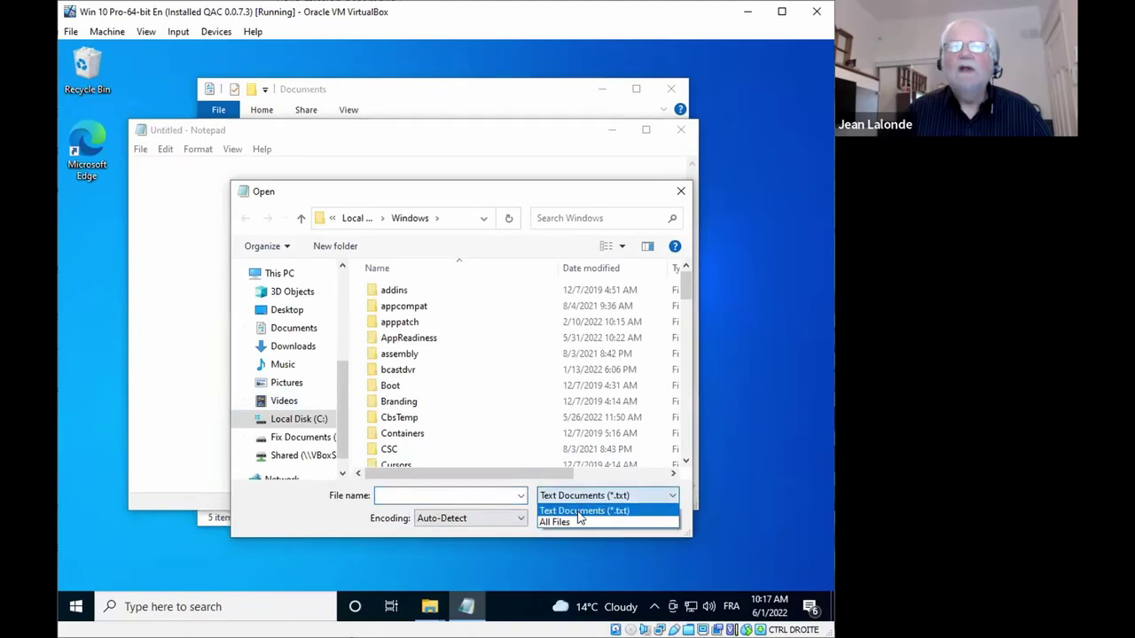
click(581, 524)
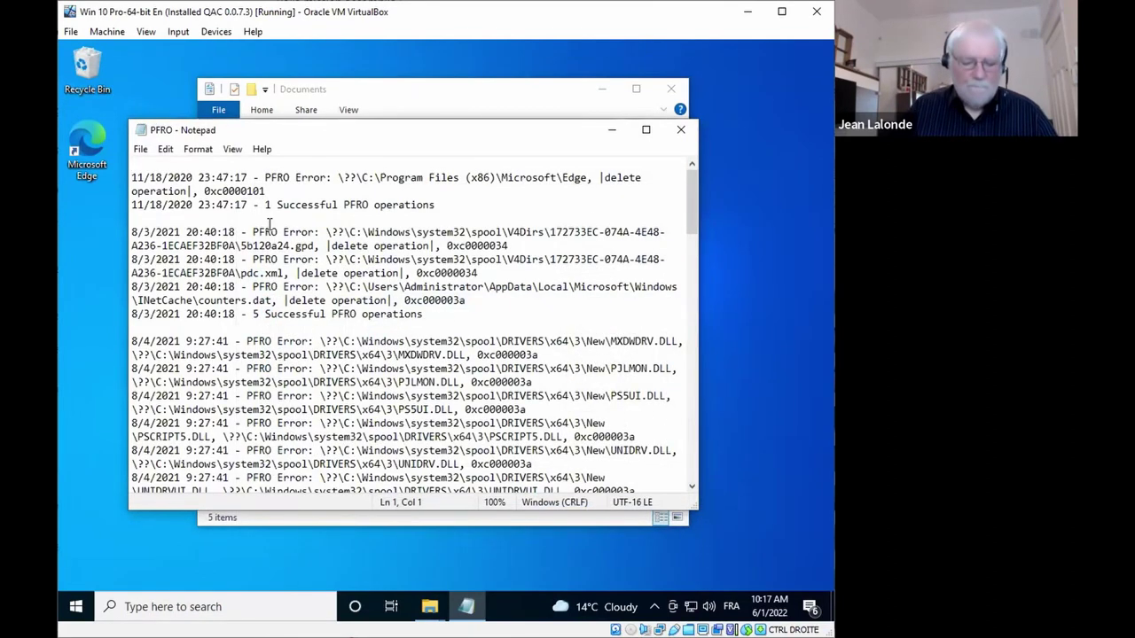
Step: Insert TEST on the first line of PFRO, save the file and close Notepad
text(TEST)
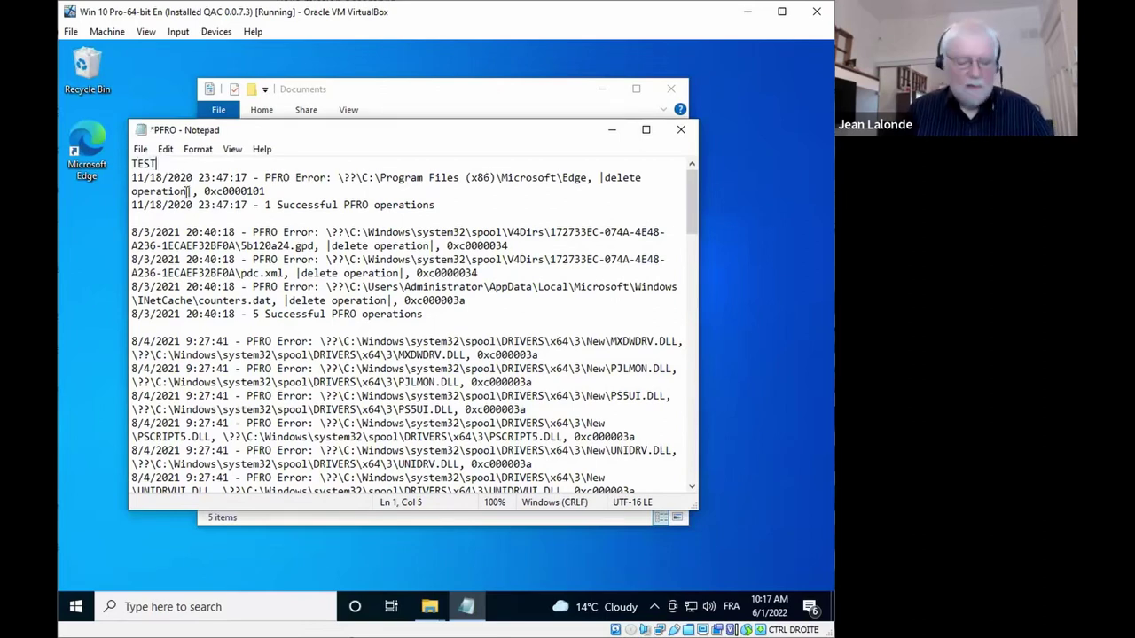
click(140, 149)
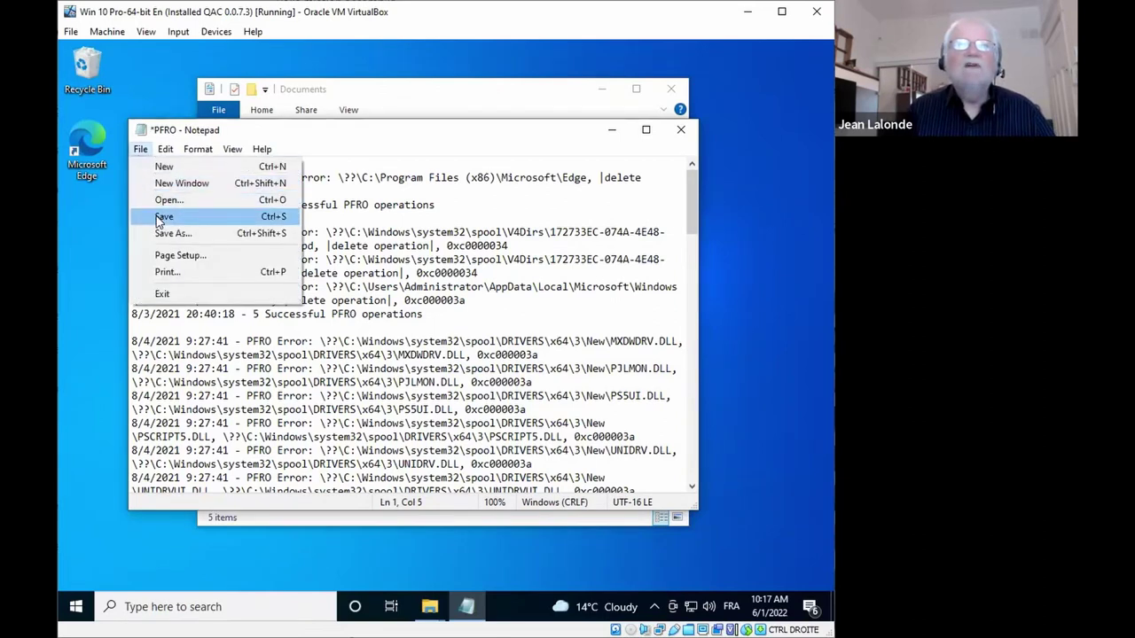
click(163, 217)
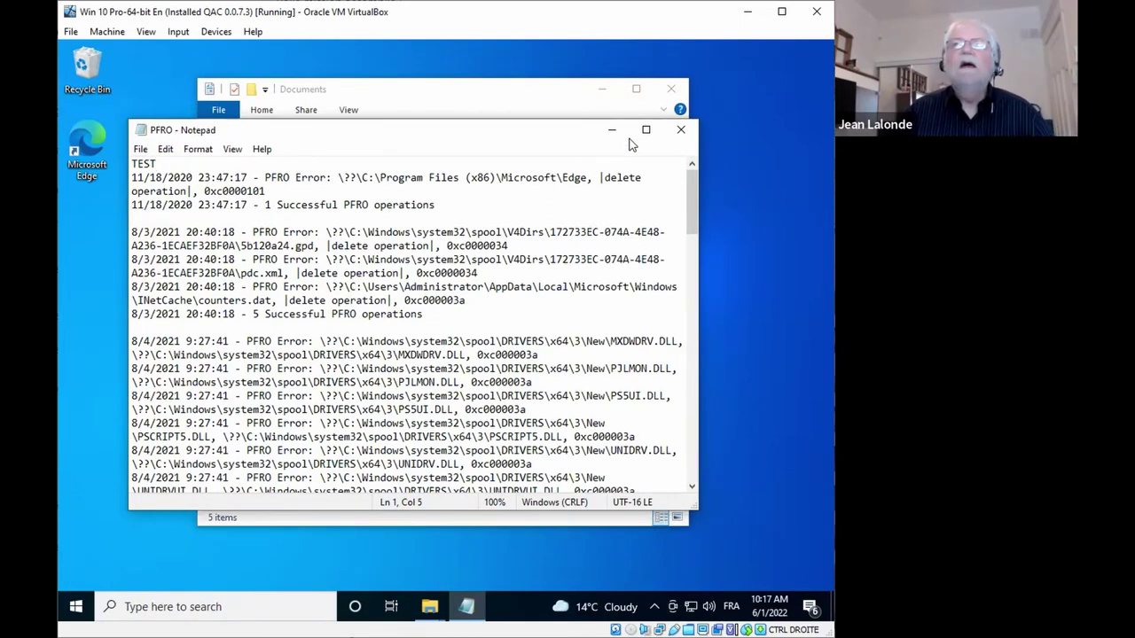
click(683, 131)
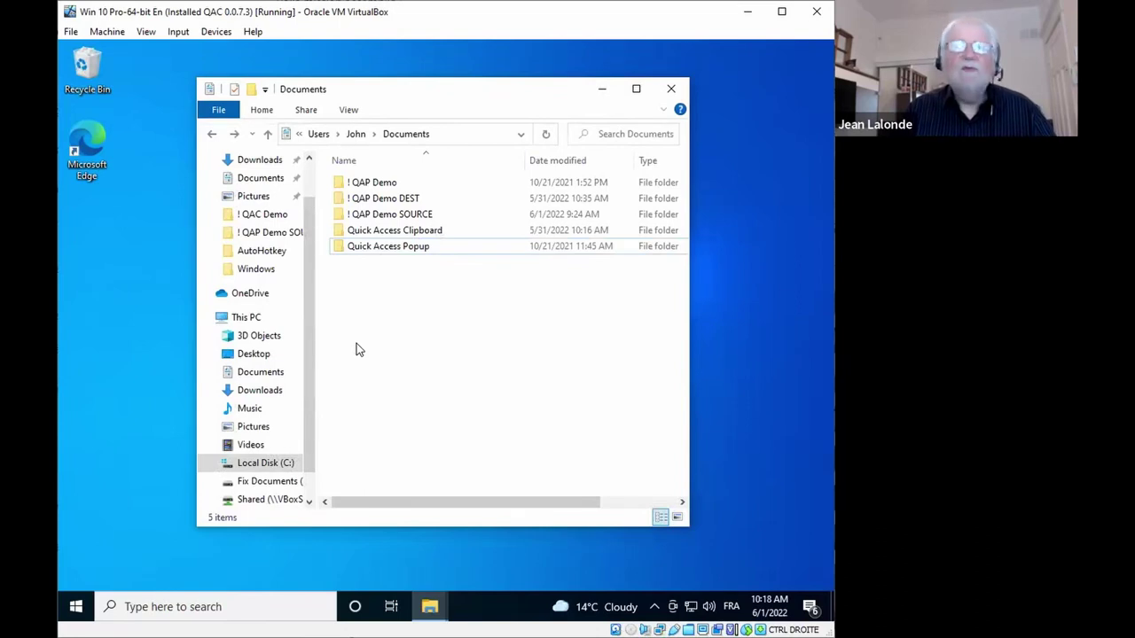
middle_click(357, 349)
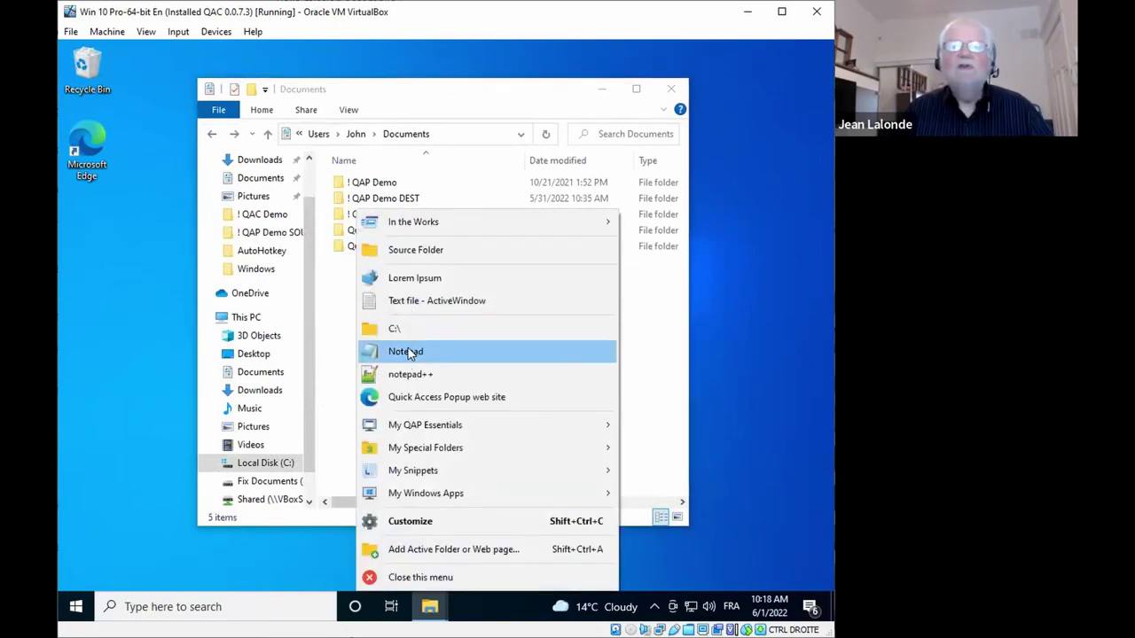
click(344, 342)
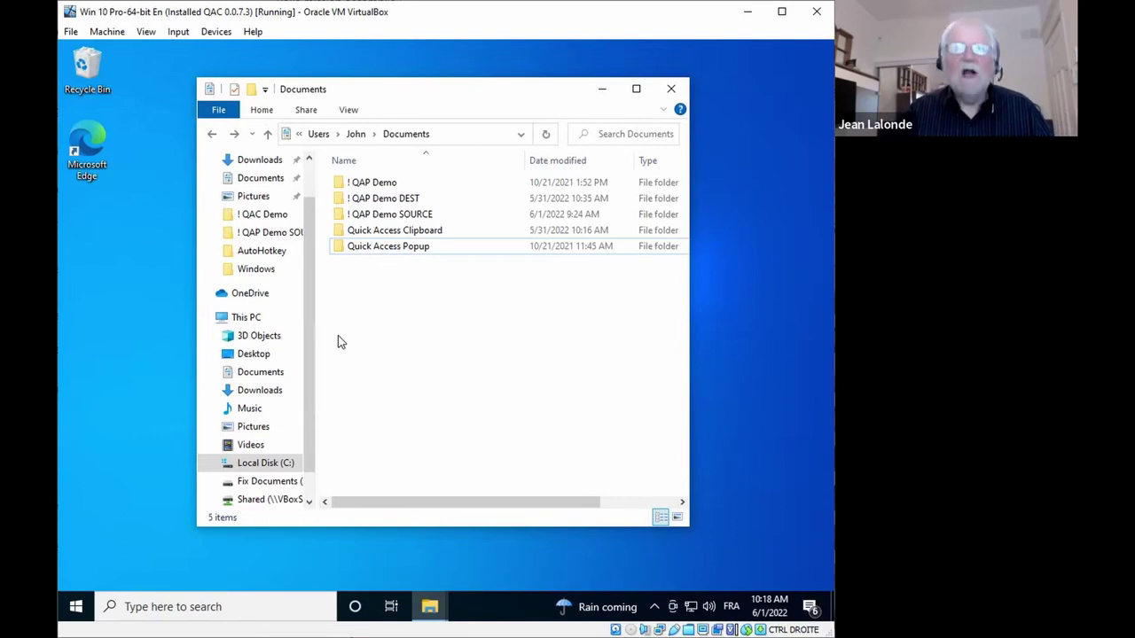
shift+middle_click(341, 342)
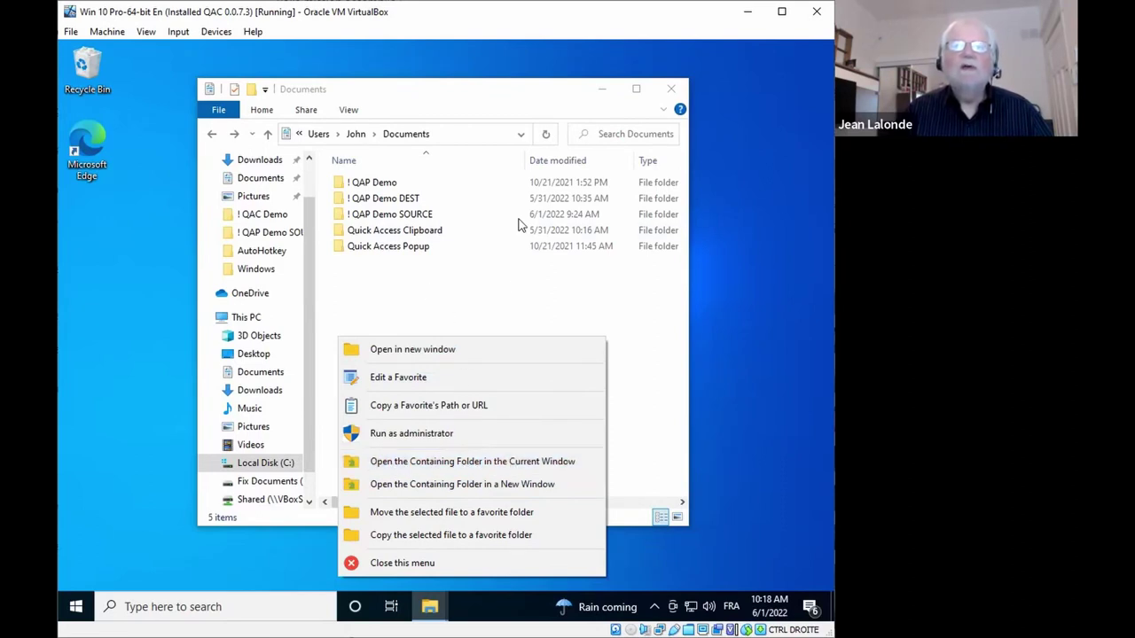
key(Escape)
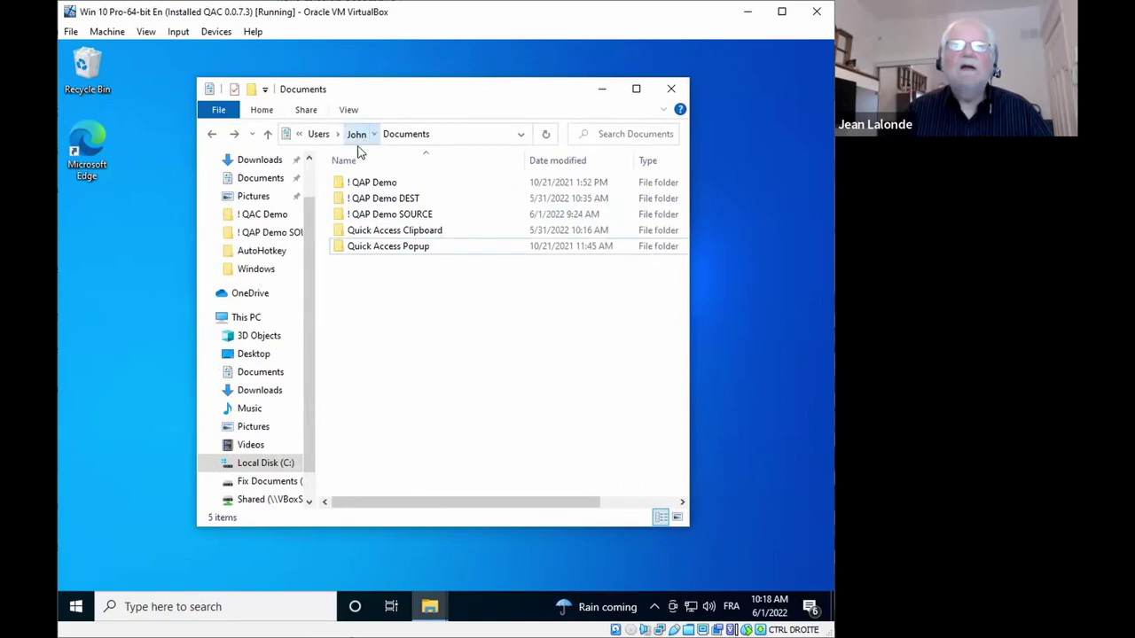
Step: From the user's profile folder, open the Lorem Ipsum favorite's containing folder in the current window and select the LoremIpsum file
click(357, 134)
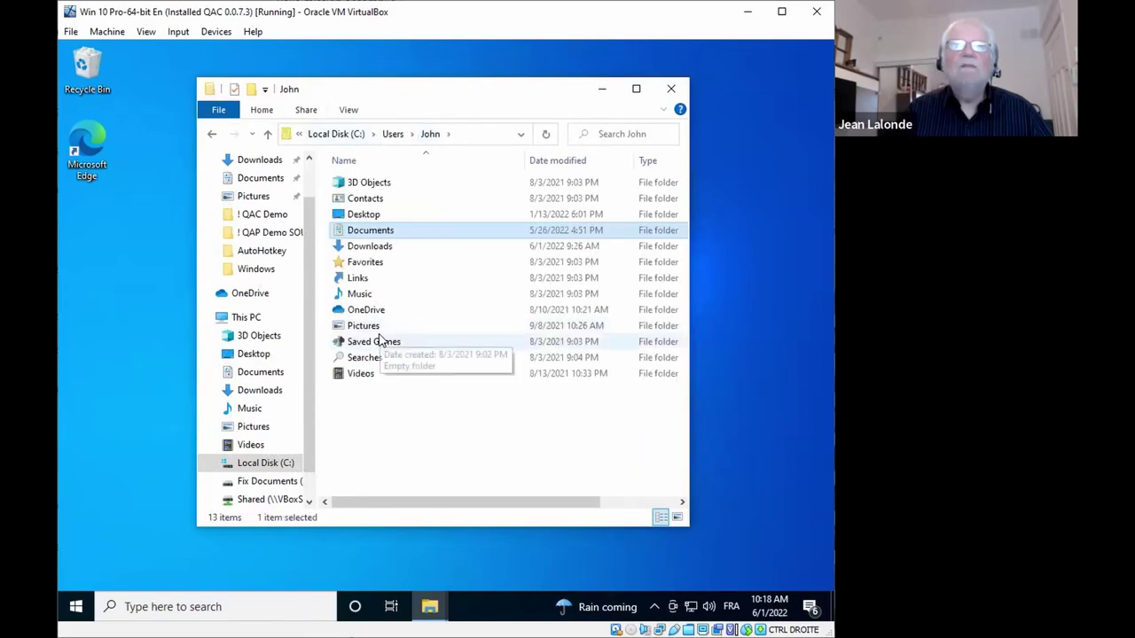
middle_click(397, 266)
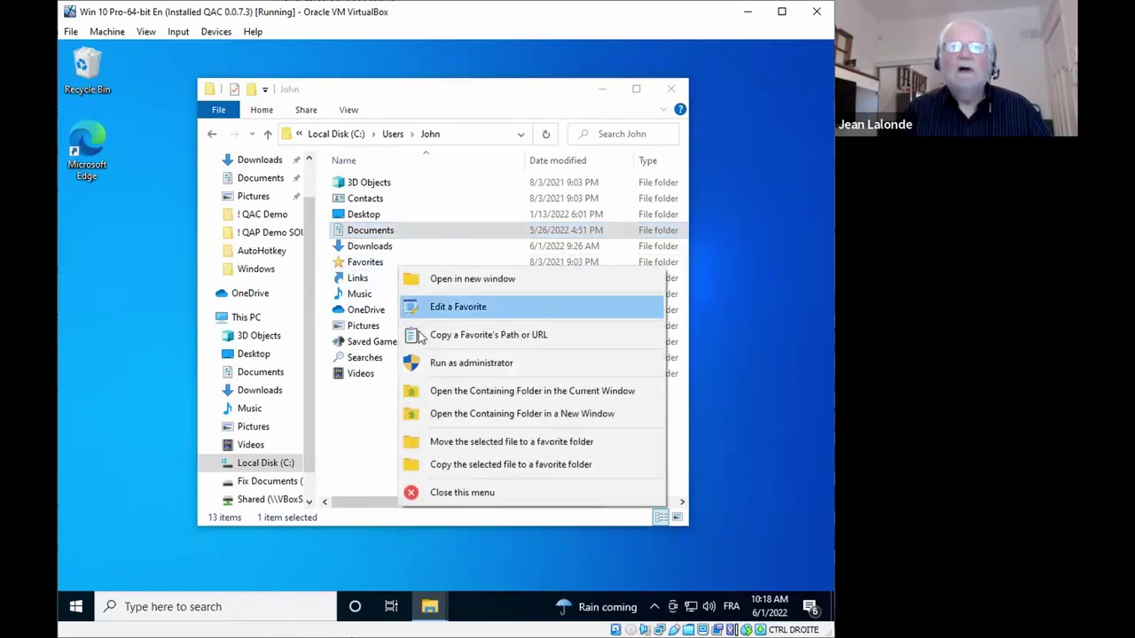
click(526, 395)
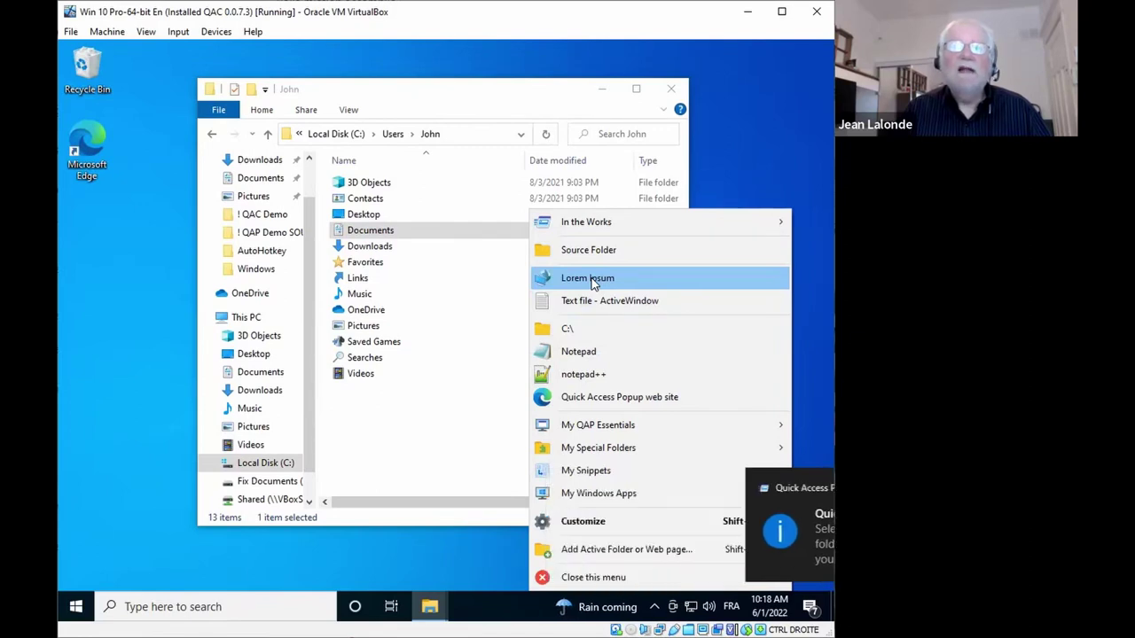
click(589, 278)
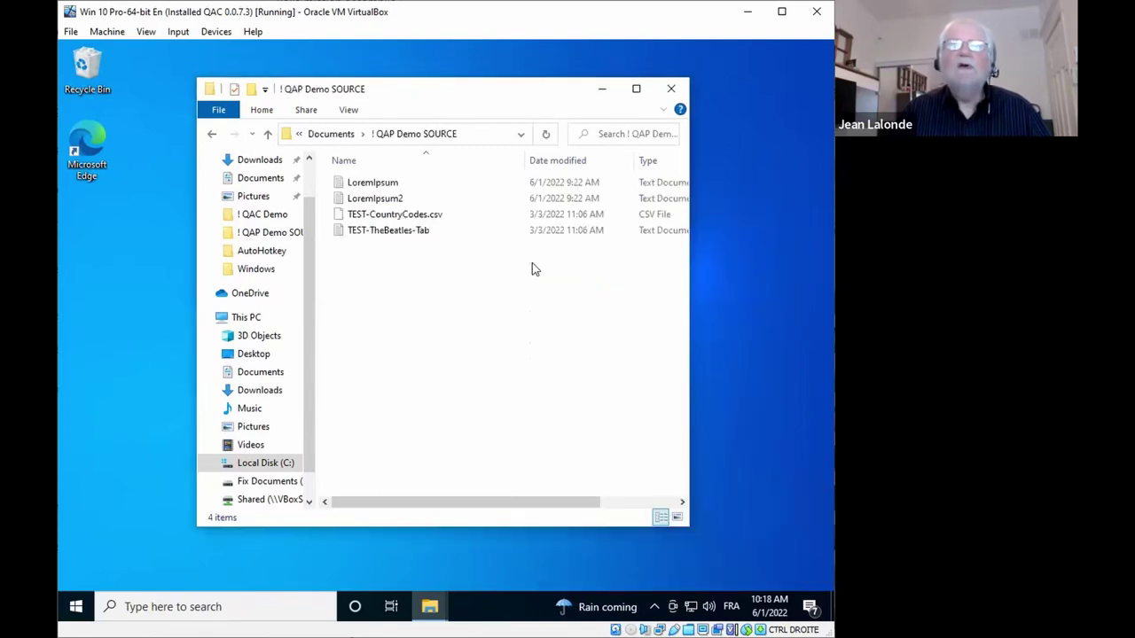
click(349, 190)
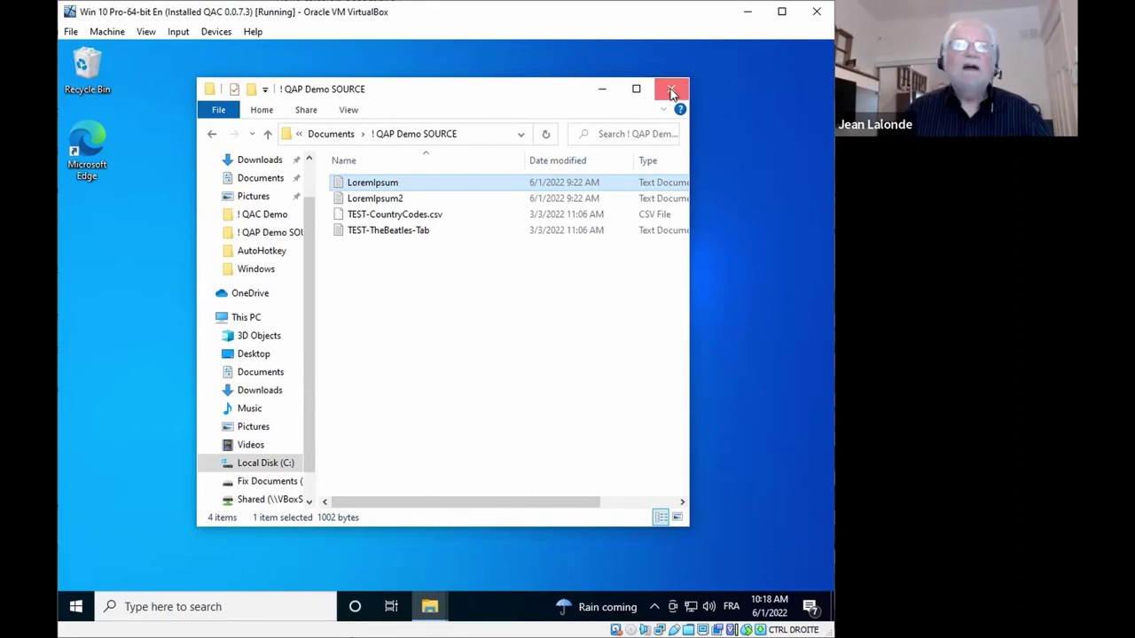
Step: Go back up to the Documents folder and examine the Alternative Menu's commands for moving or copying the selected file to a favorite folder
click(267, 136)
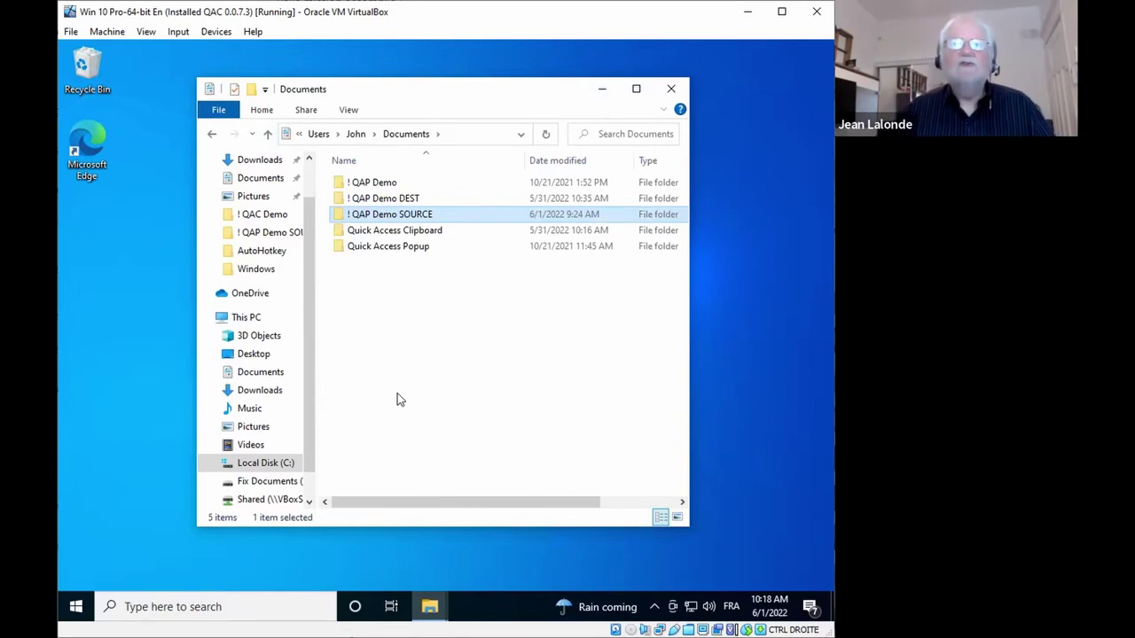
click(381, 357)
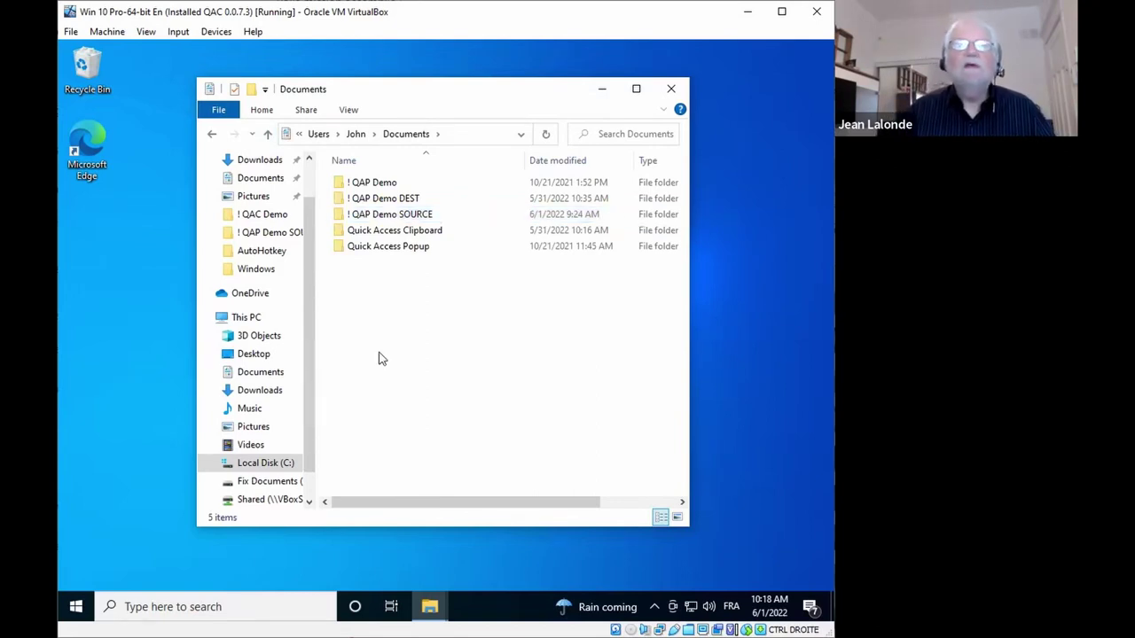
middle_click(375, 282)
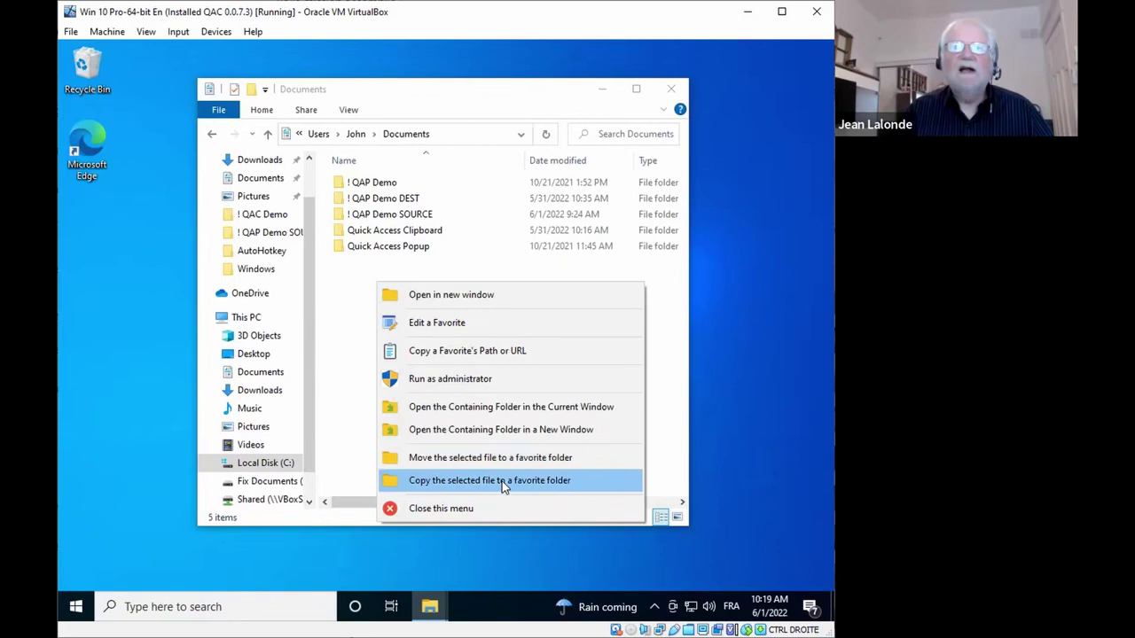
click(348, 399)
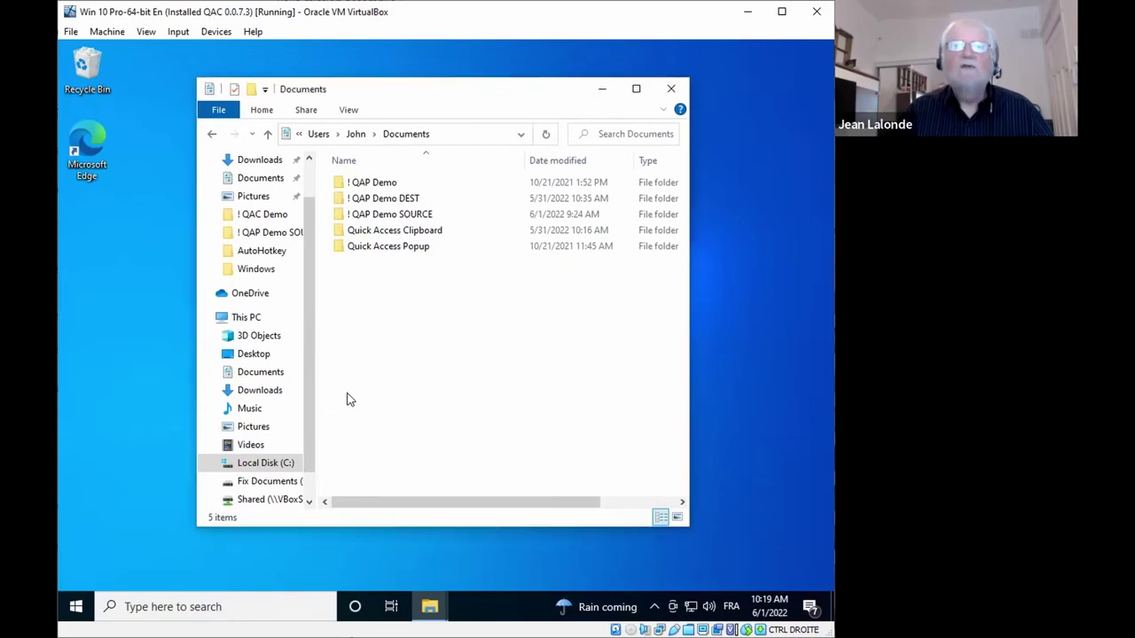
Step: Look into the ! QAP Demo SOURCE folder, return to Documents and examine the favorites in the Quick Access Popup main menu
double_click(342, 215)
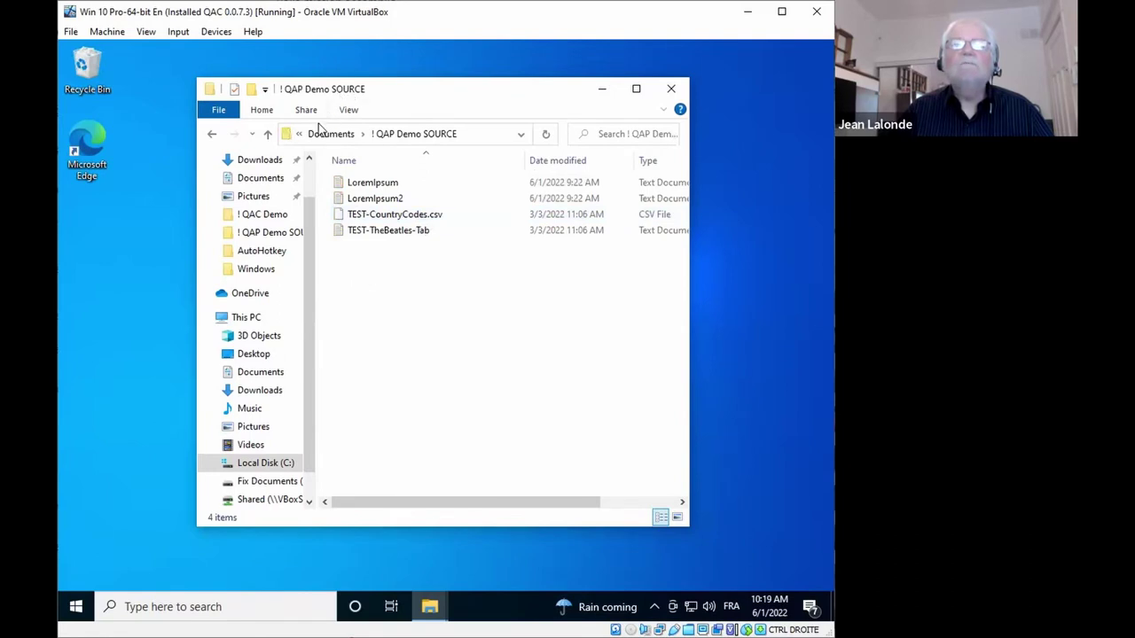
click(328, 134)
middle_click(400, 294)
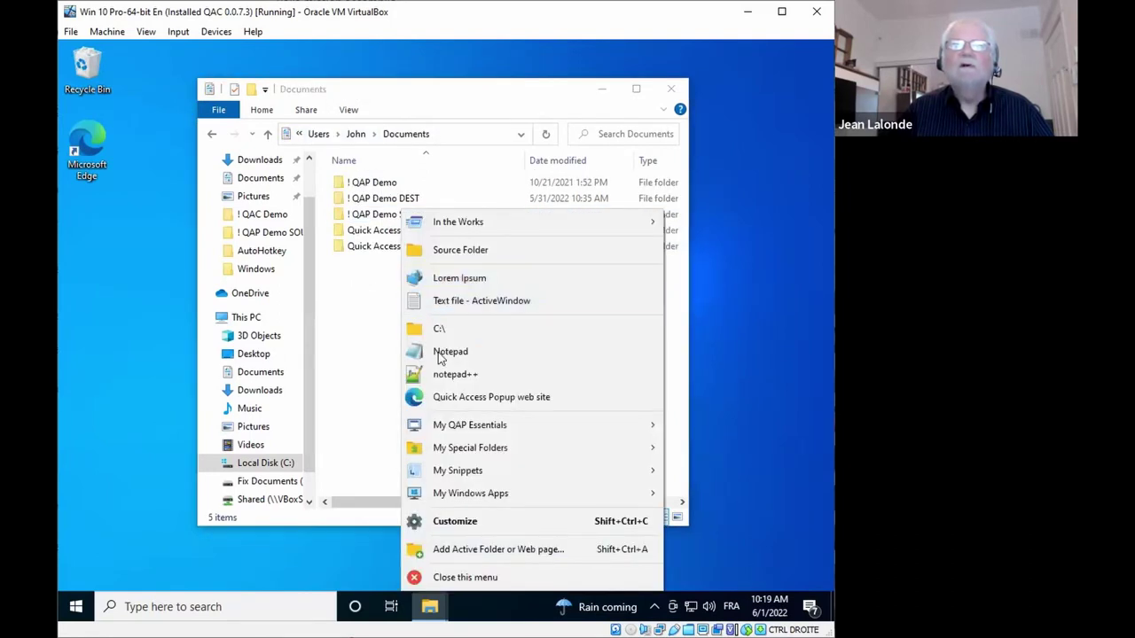
click(366, 269)
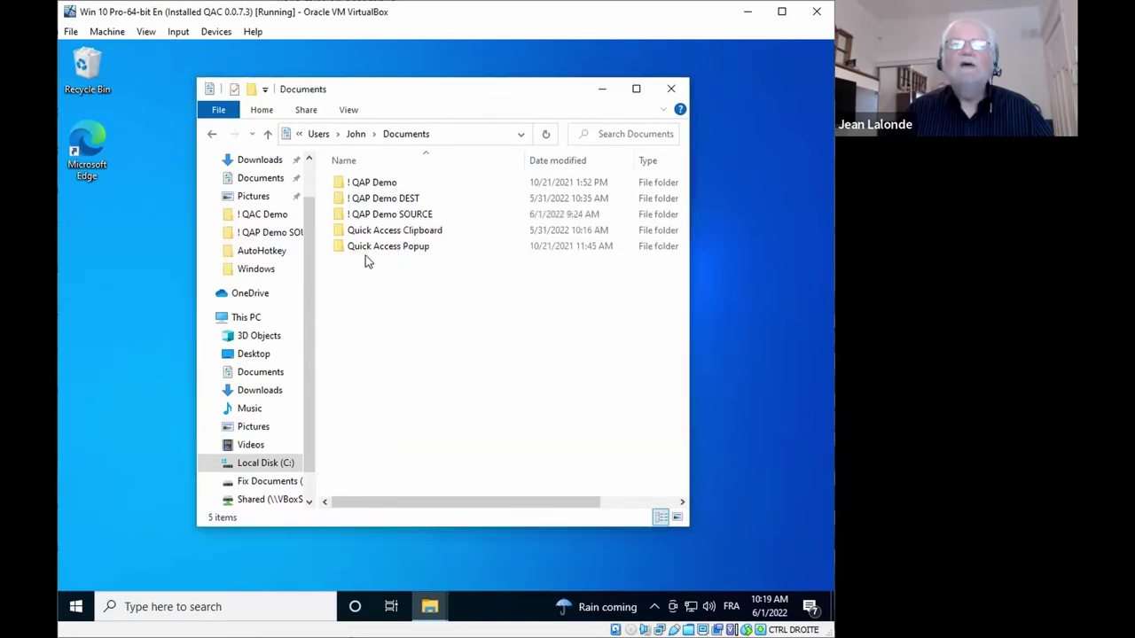
Step: Start adding the ! QAP Demo DEST folder to the Quick Access Popup menu, with the short name Destination
click(344, 201)
right_click(343, 201)
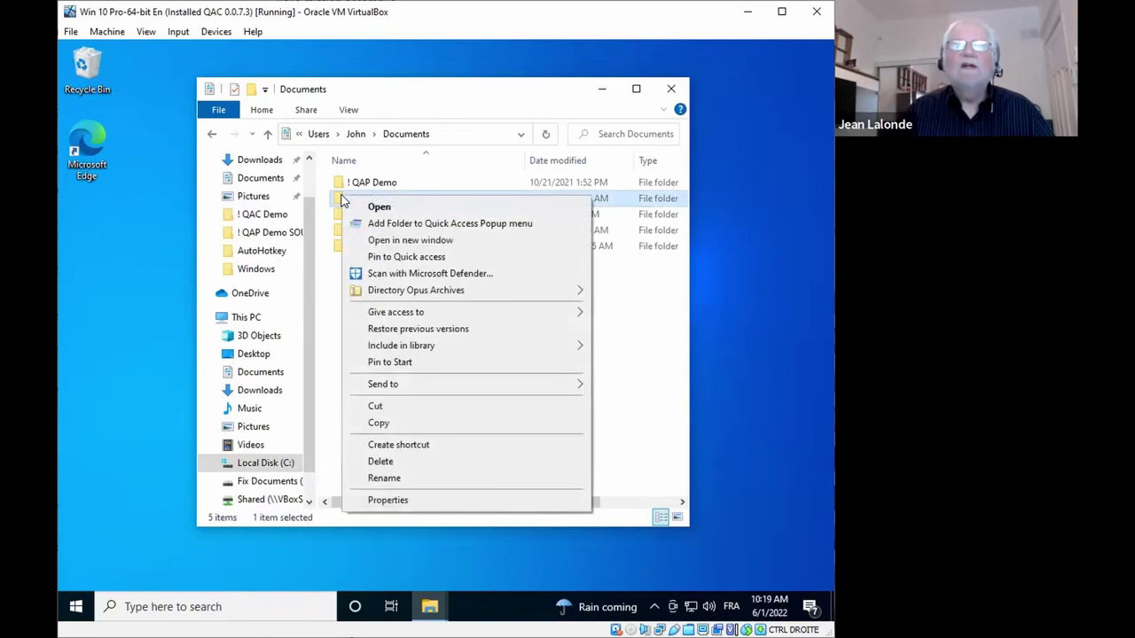
click(324, 260)
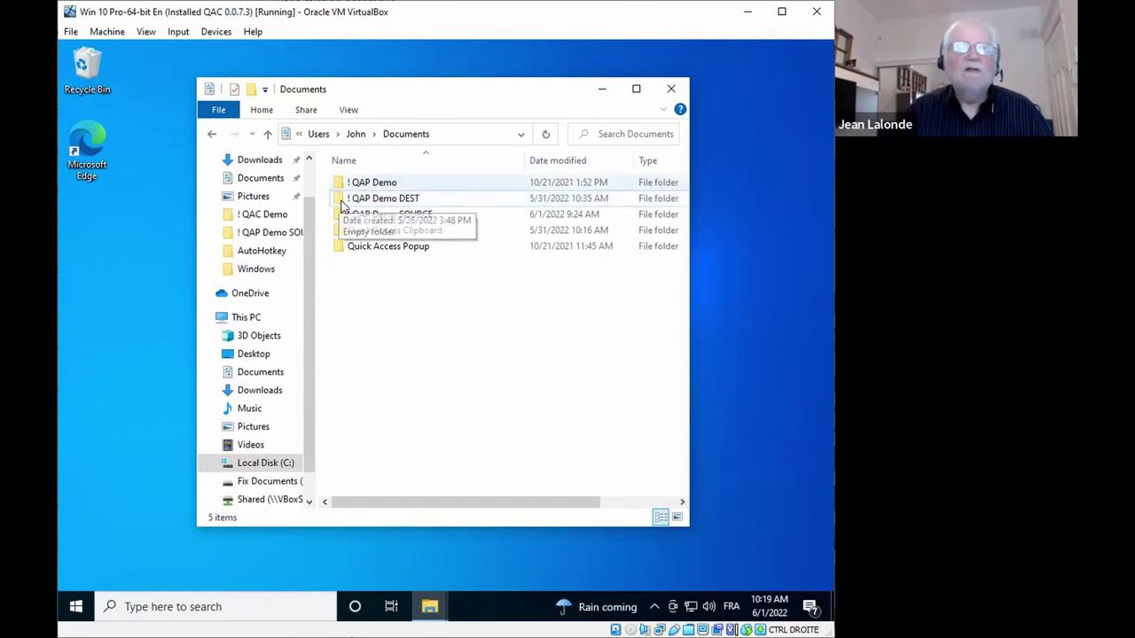
right_click(341, 199)
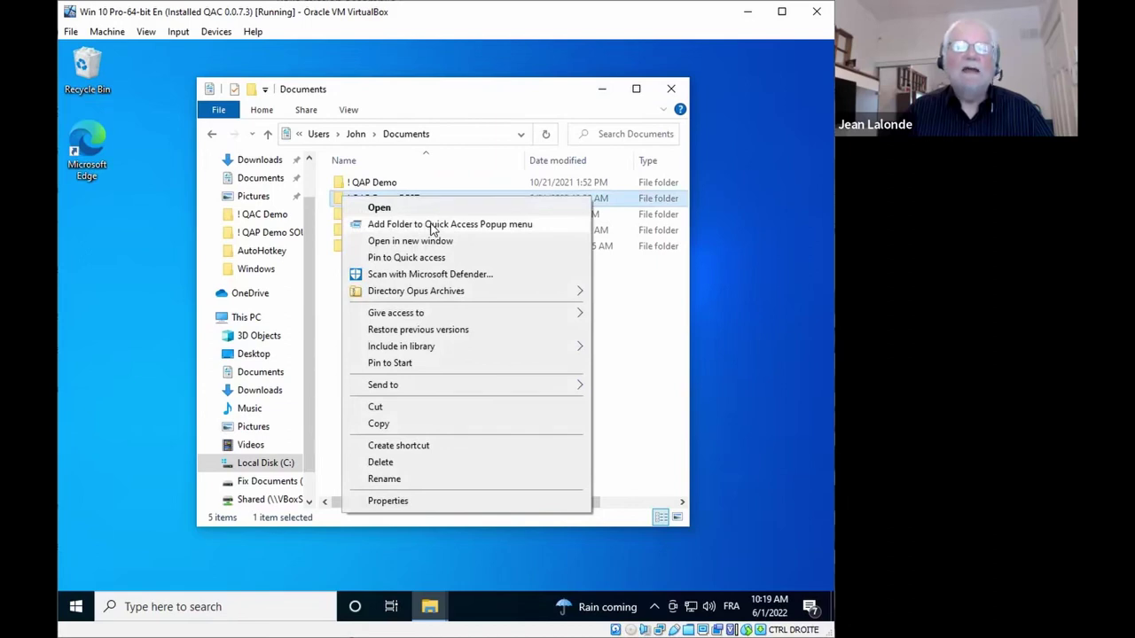
click(446, 231)
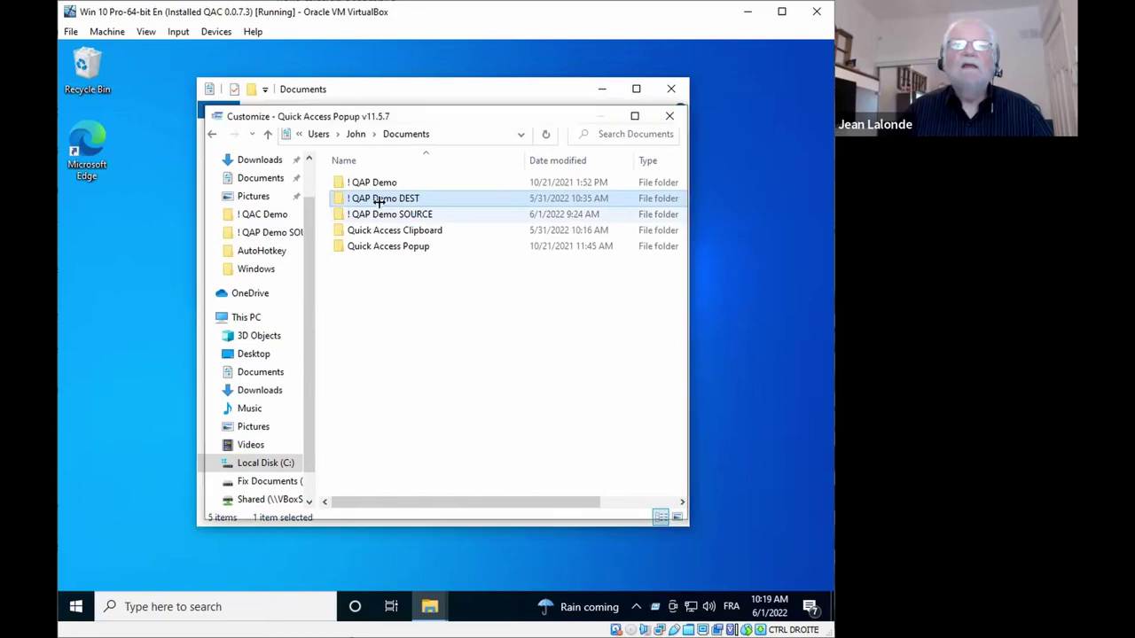
drag(314, 242, 215, 239)
text(Destination)
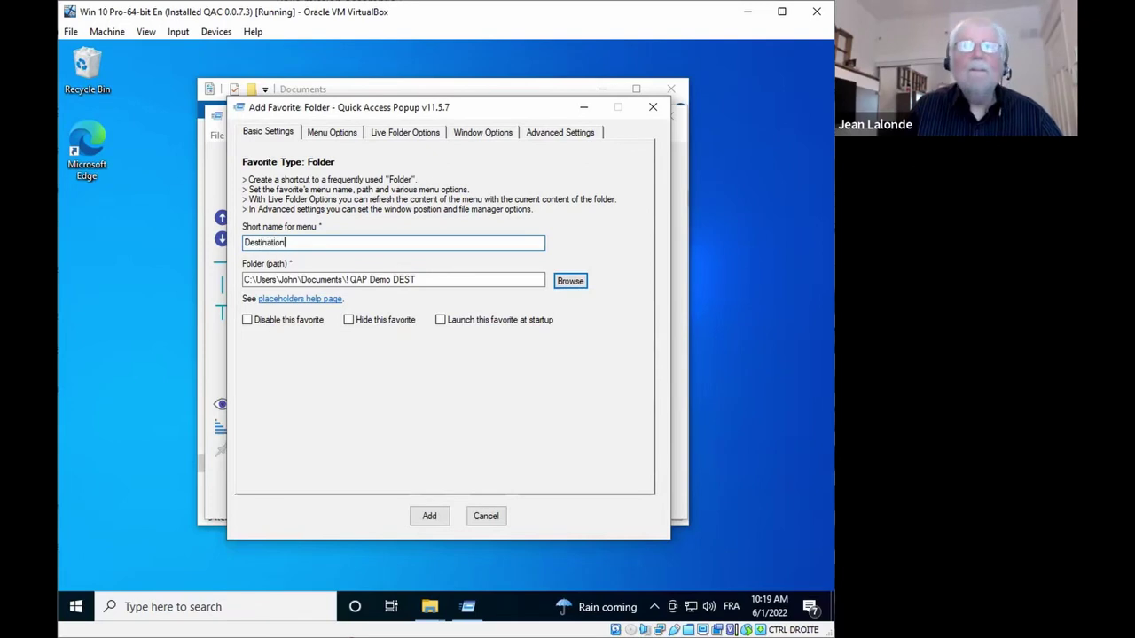
Step: Place the new favorite in the Main menu before the separator below Source Folder, add it and close the Customize window
click(334, 138)
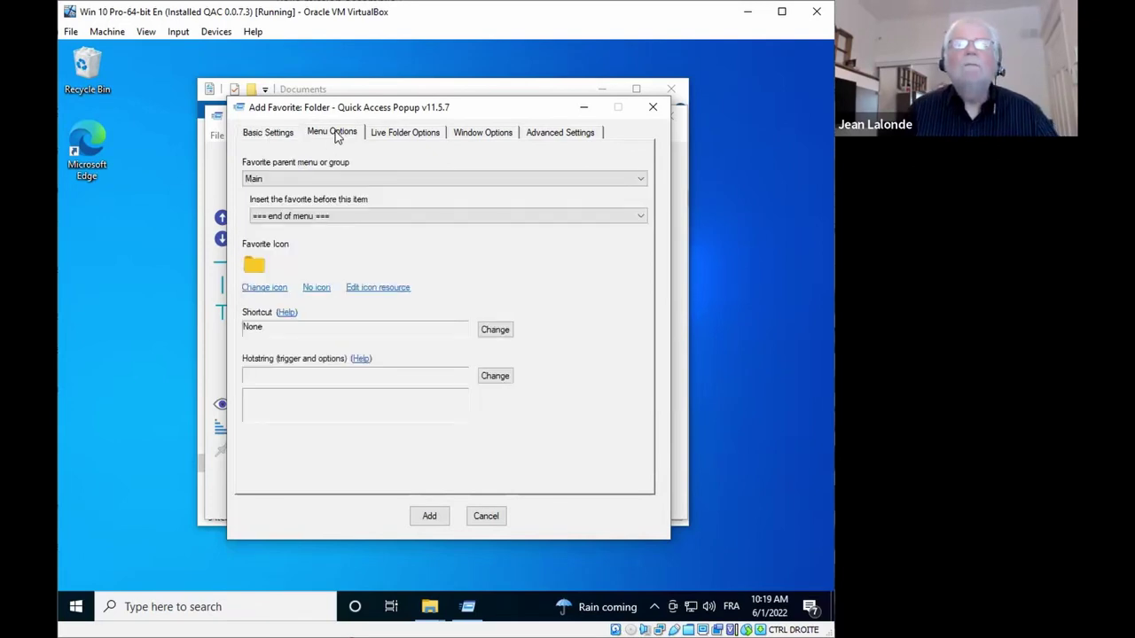
click(313, 217)
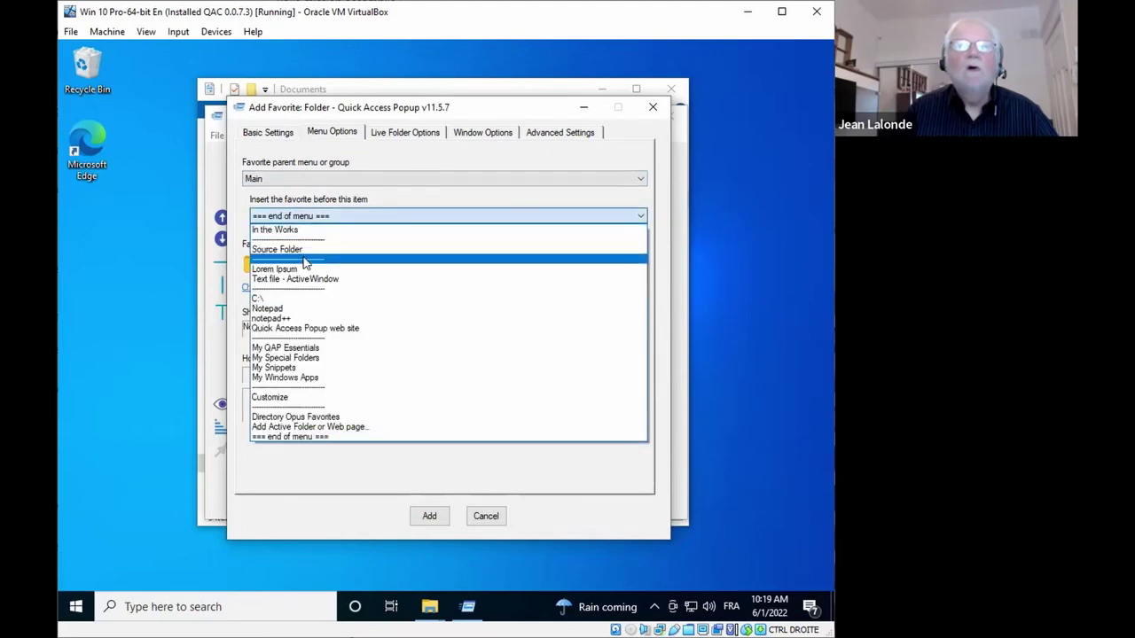
click(305, 259)
click(440, 517)
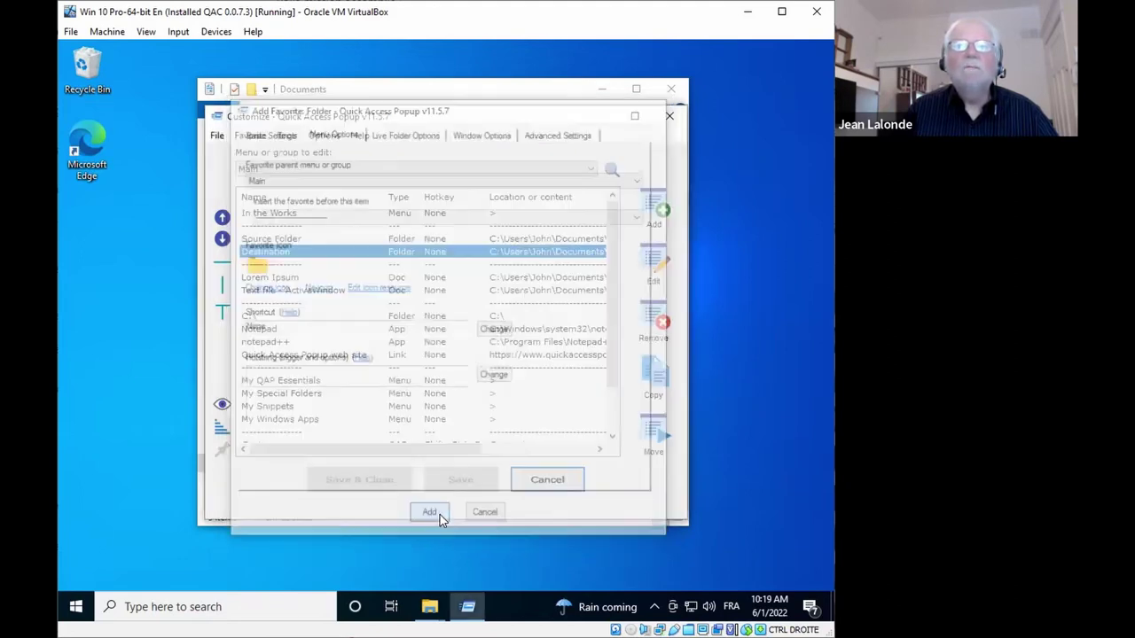
click(530, 483)
Step: Open the Source Folder favorite in the current window and select the LoremIpsum file
middle_click(369, 248)
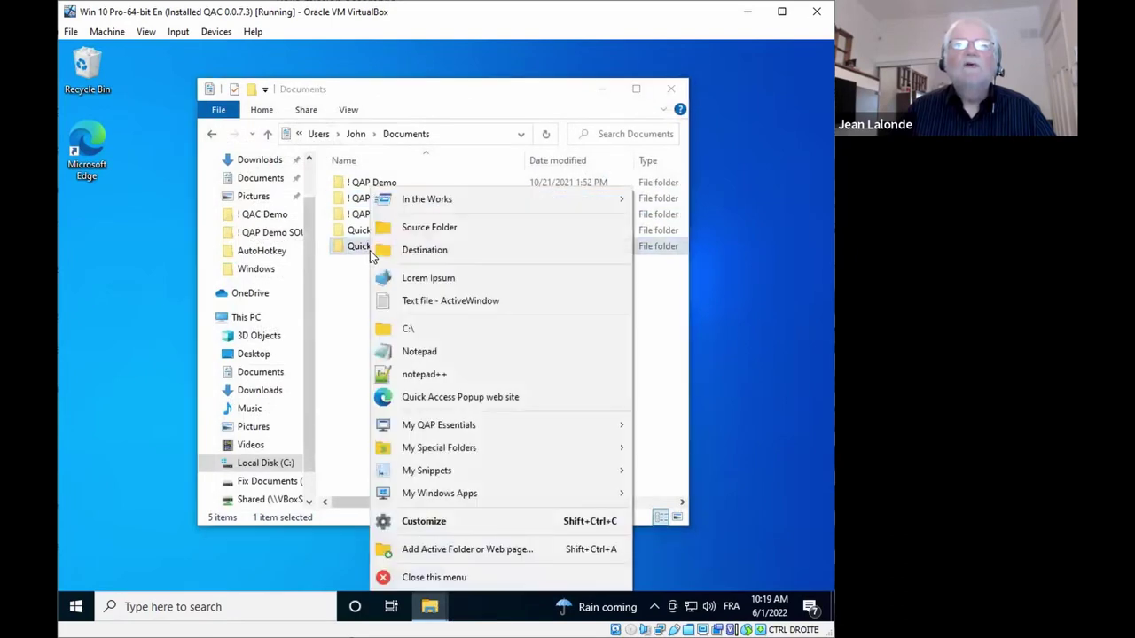
click(419, 230)
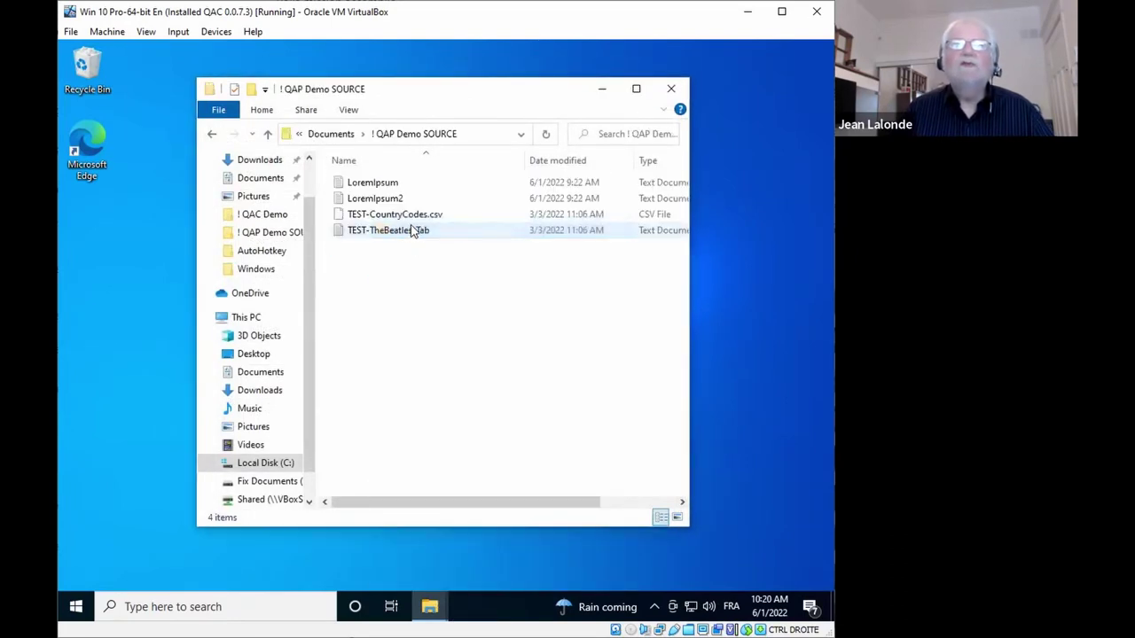
click(339, 184)
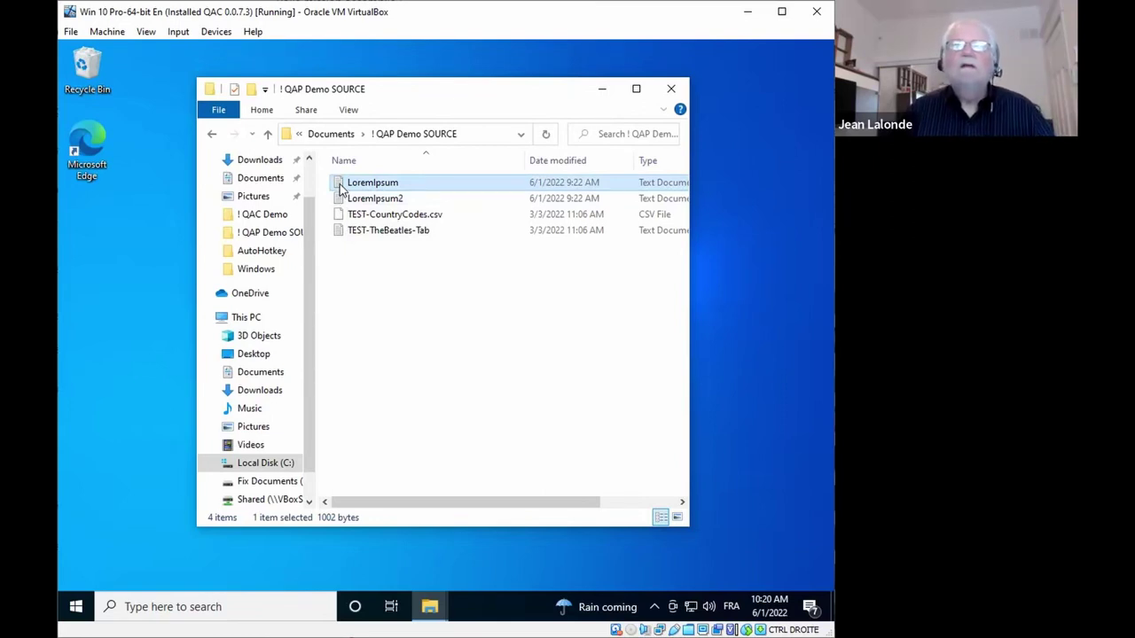
shift+middle_click(340, 189)
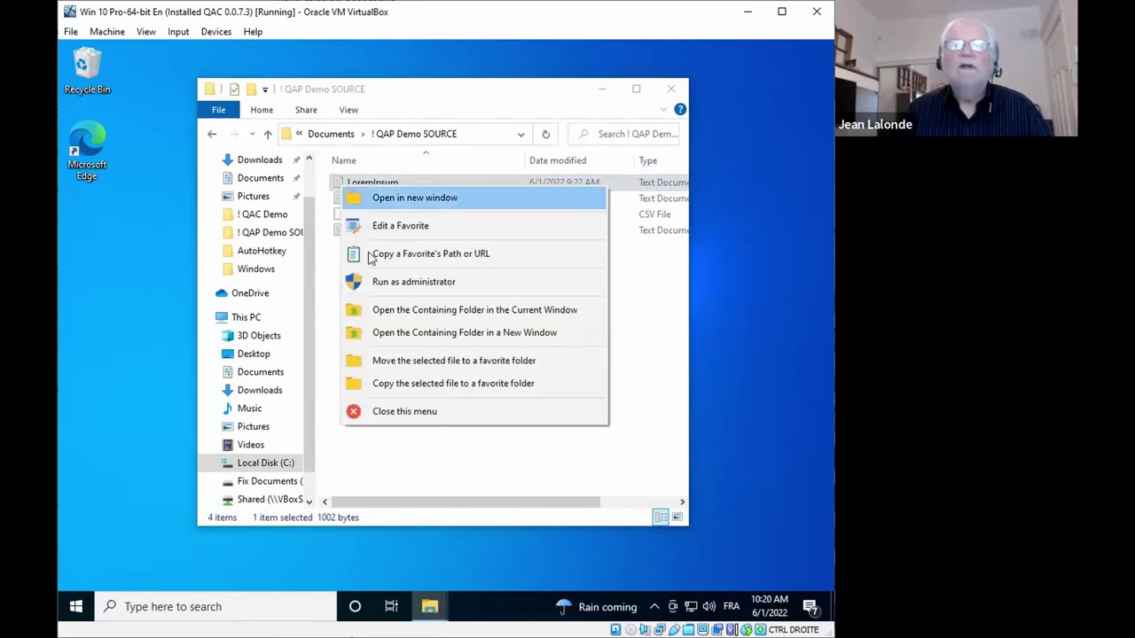
click(488, 362)
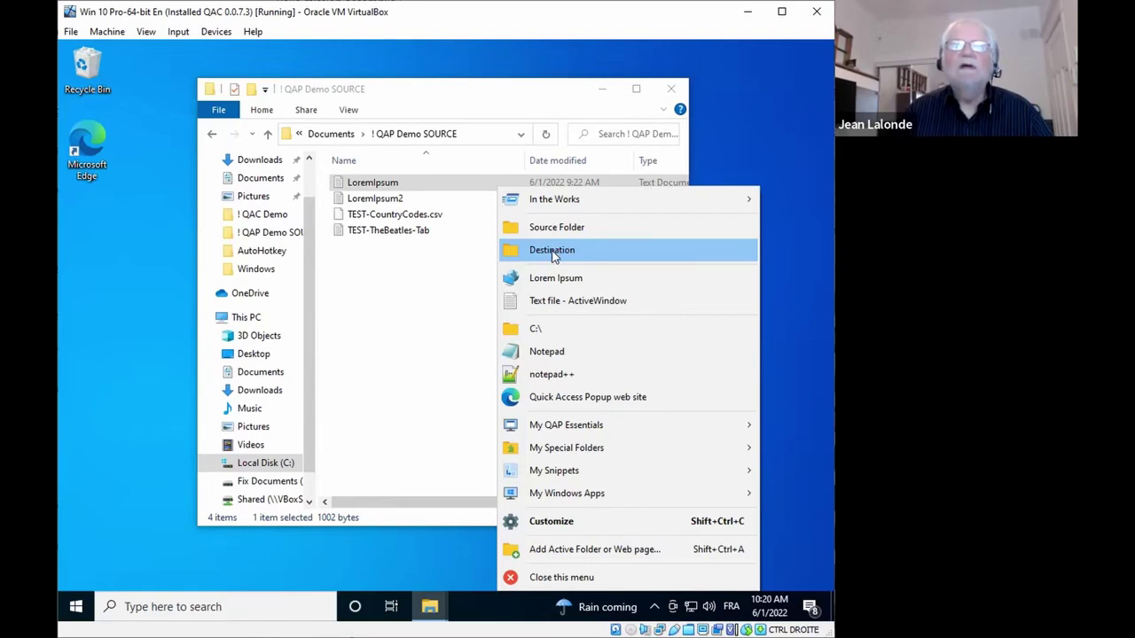
click(385, 278)
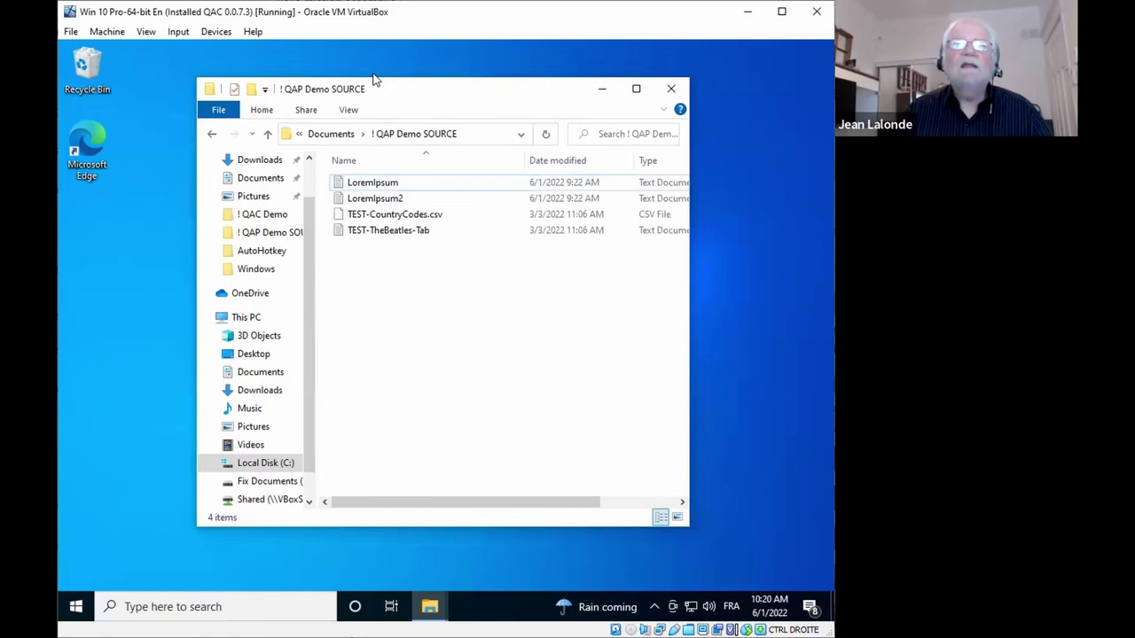
Step: Open the Destination favorite in a new window through the Alternative Menu and arrange the source and destination windows side by side
drag(374, 99, 274, 60)
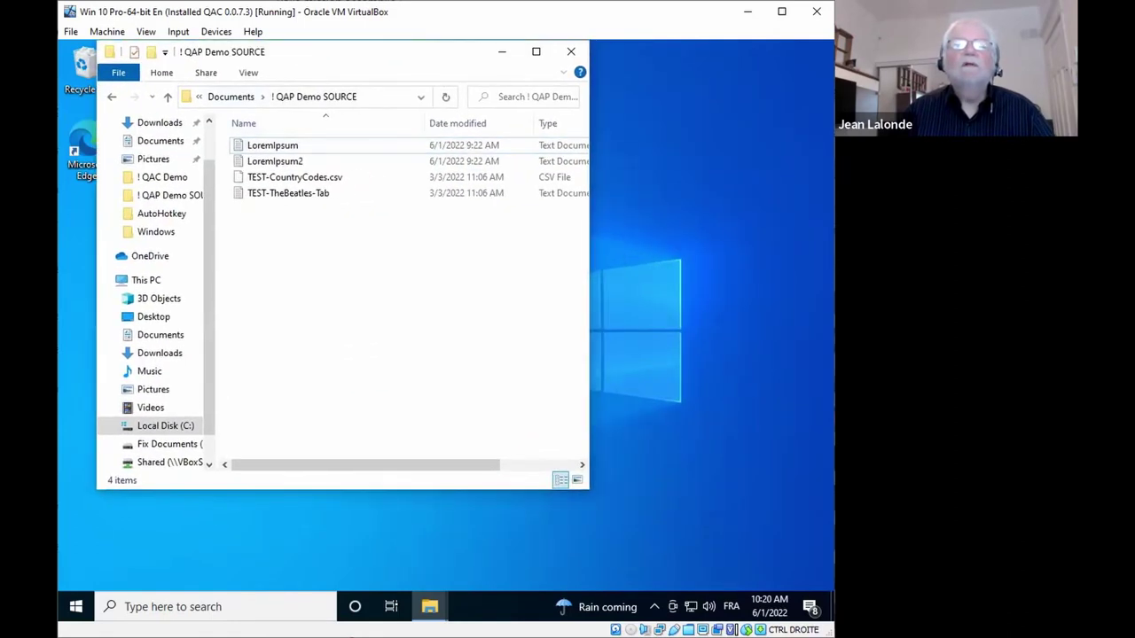
key(shift+super+a)
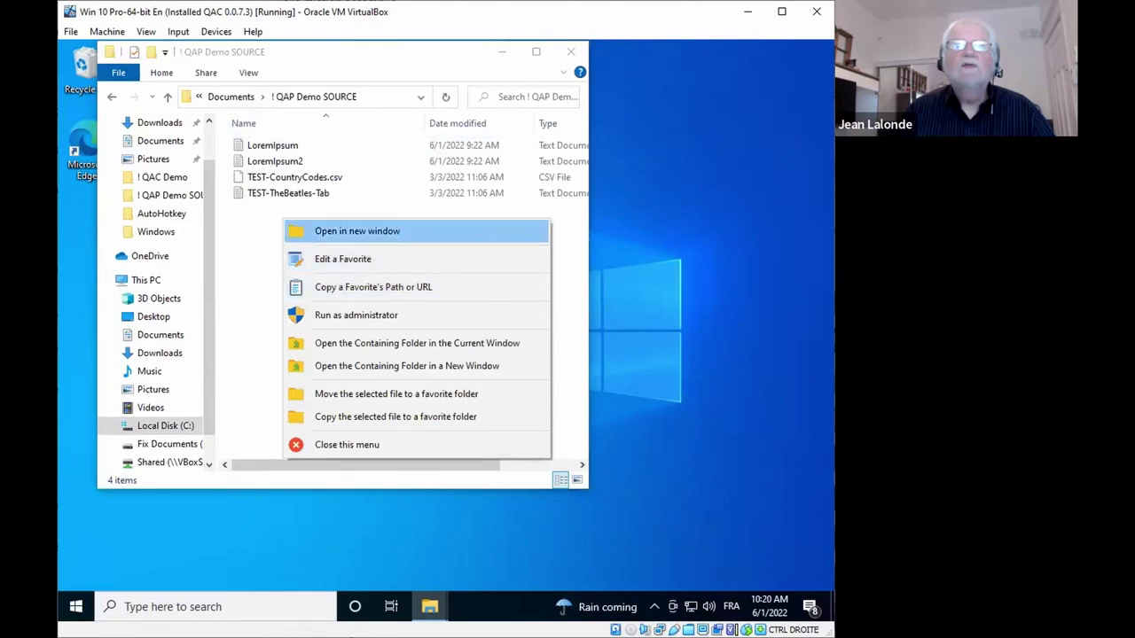
click(333, 230)
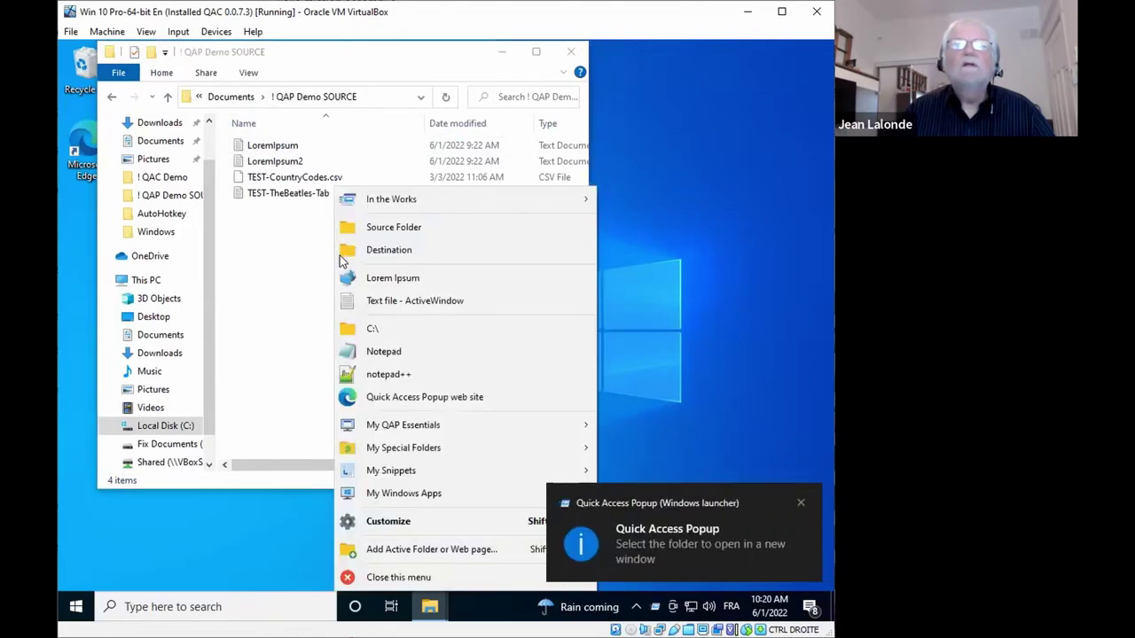
click(346, 250)
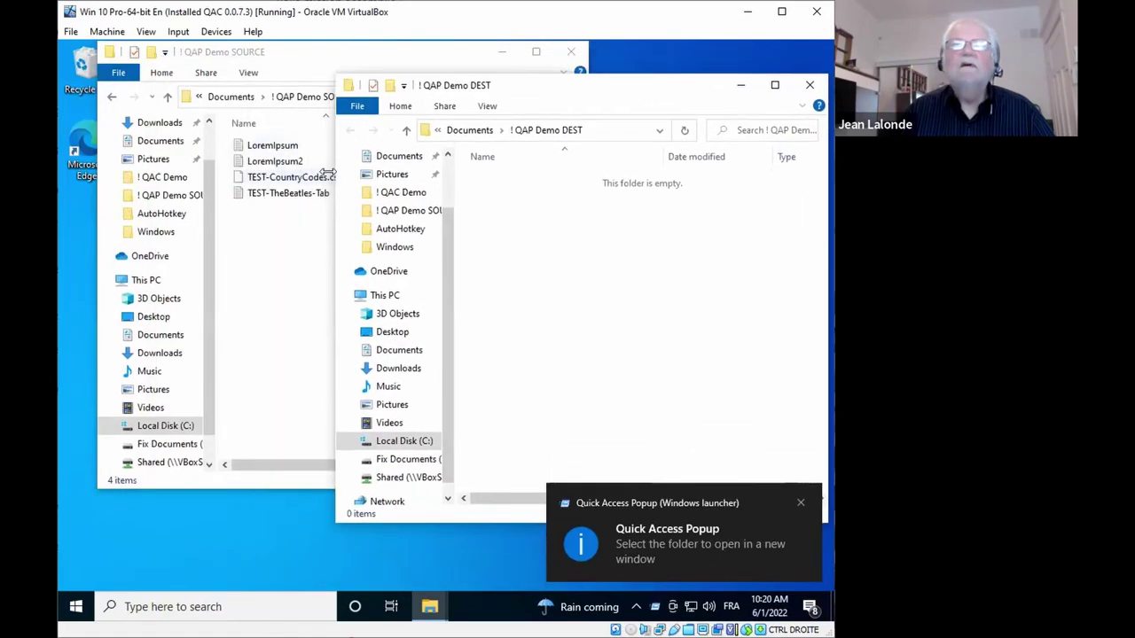
drag(331, 173, 501, 174)
drag(380, 56, 301, 73)
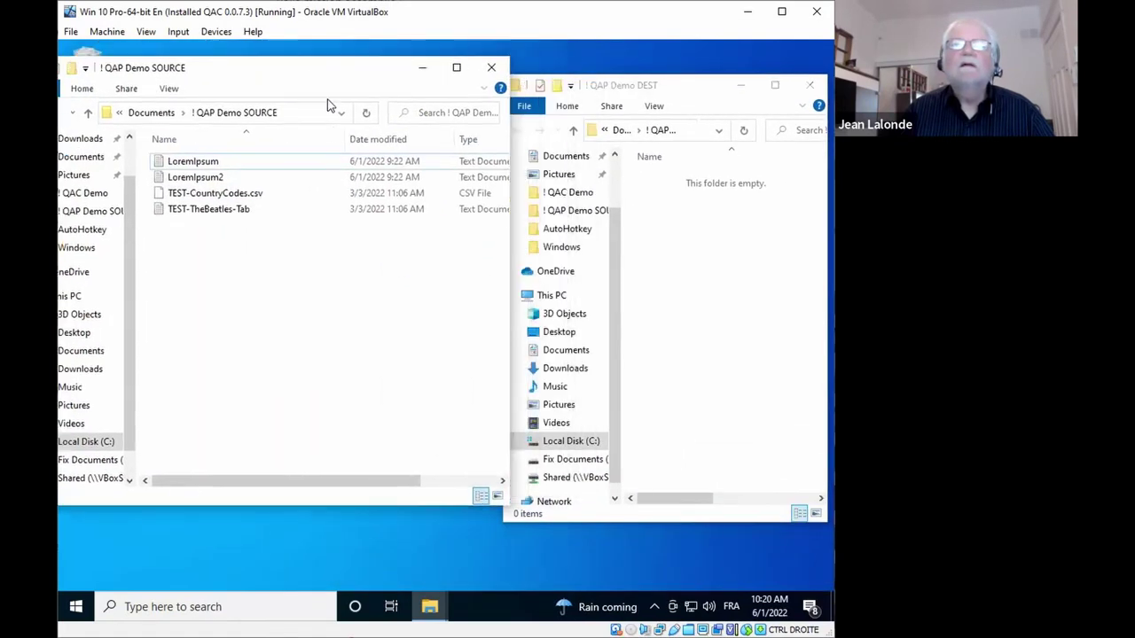
Step: Move the LoremIpsum file from the source folder to the Destination favorite using the Alternative Menu
click(162, 163)
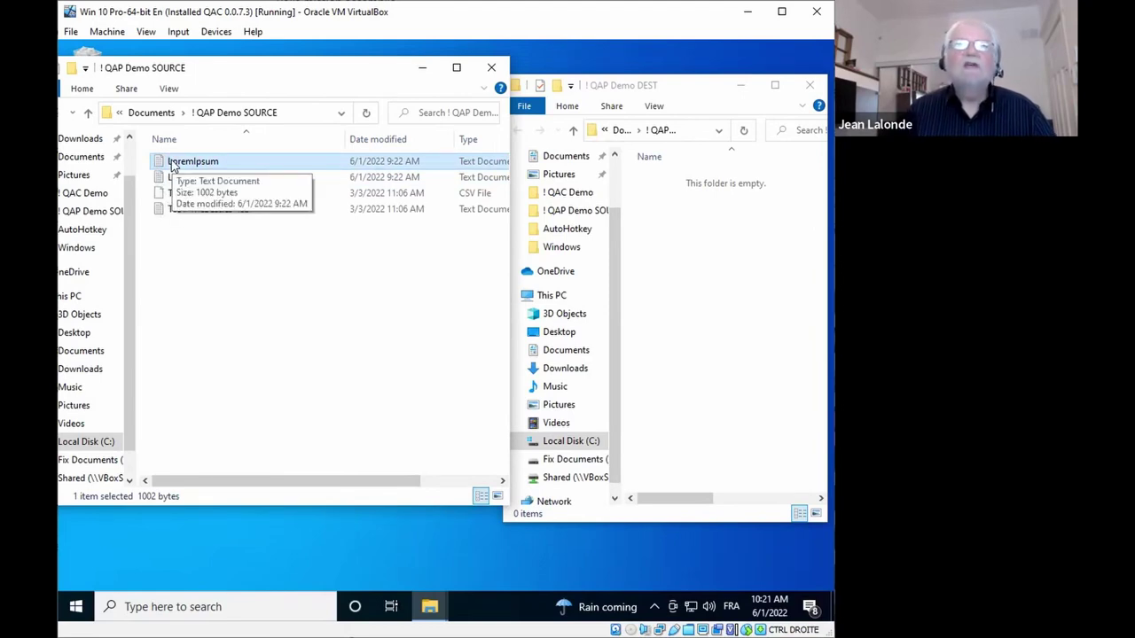
middle_click(174, 167)
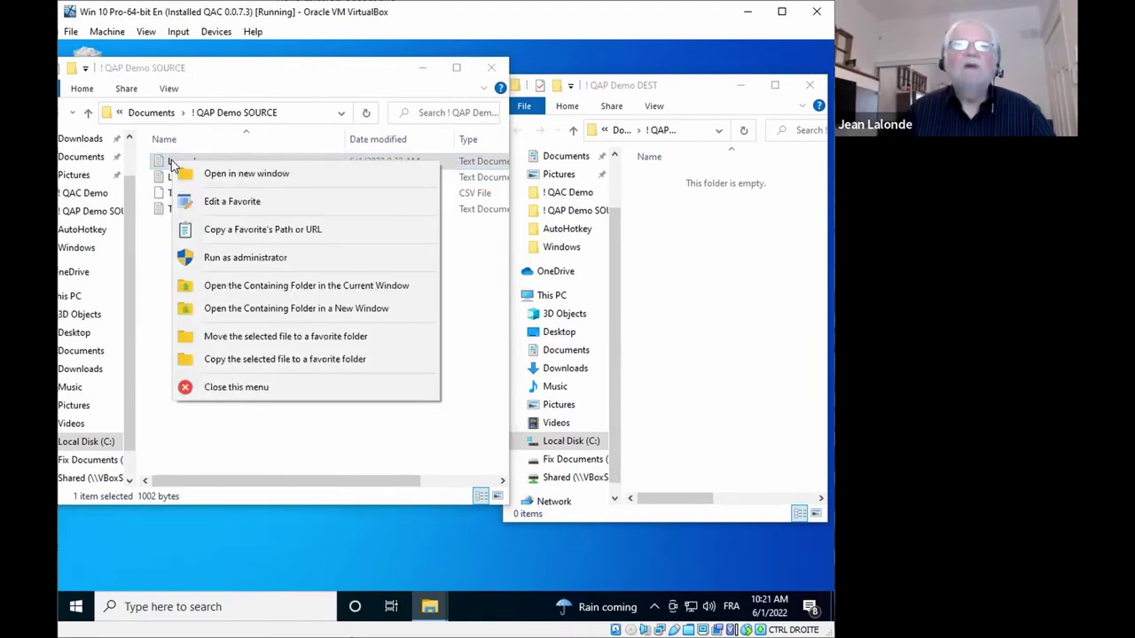
click(215, 342)
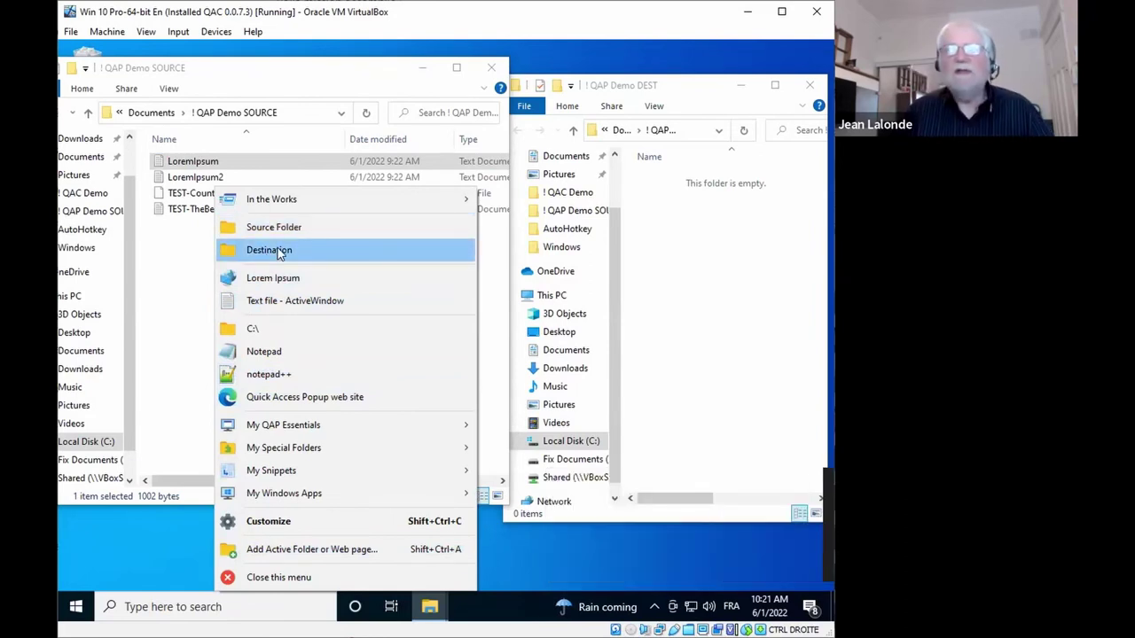
click(279, 251)
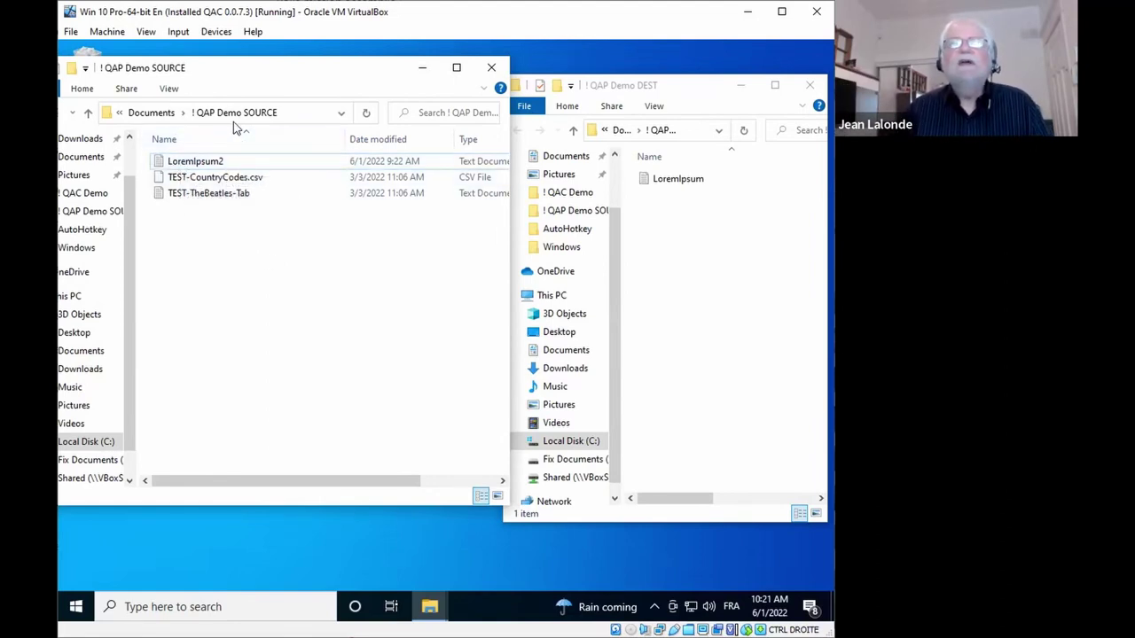
Step: Go up to Documents in the source window and copy the Quick Access Popup folder to the Destination favorite with the Alternative Menu
click(157, 114)
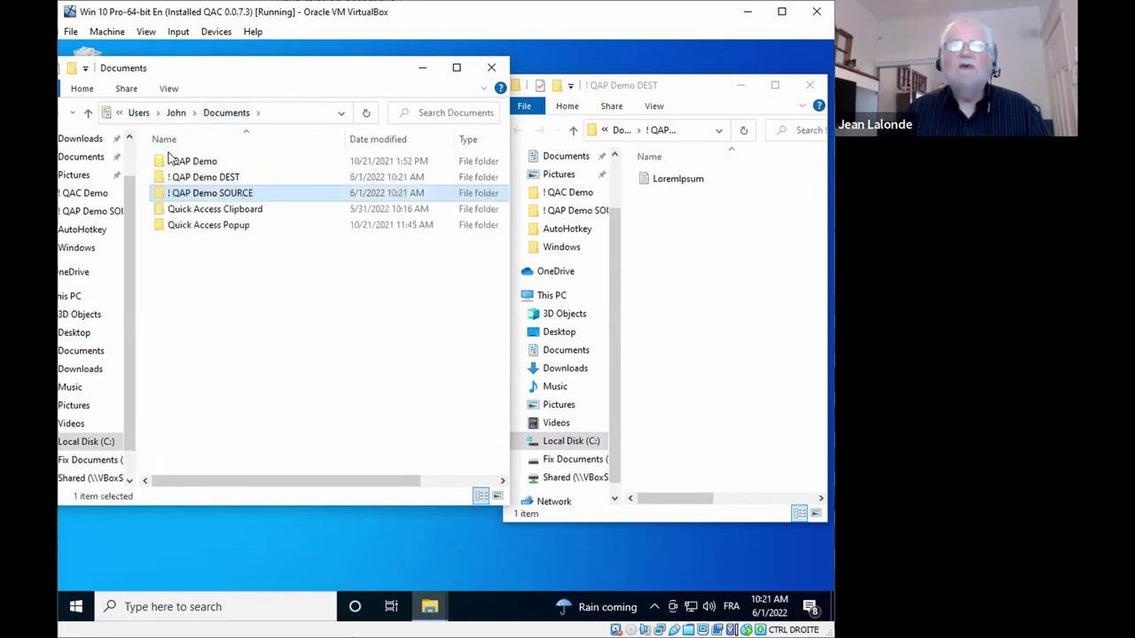
click(160, 227)
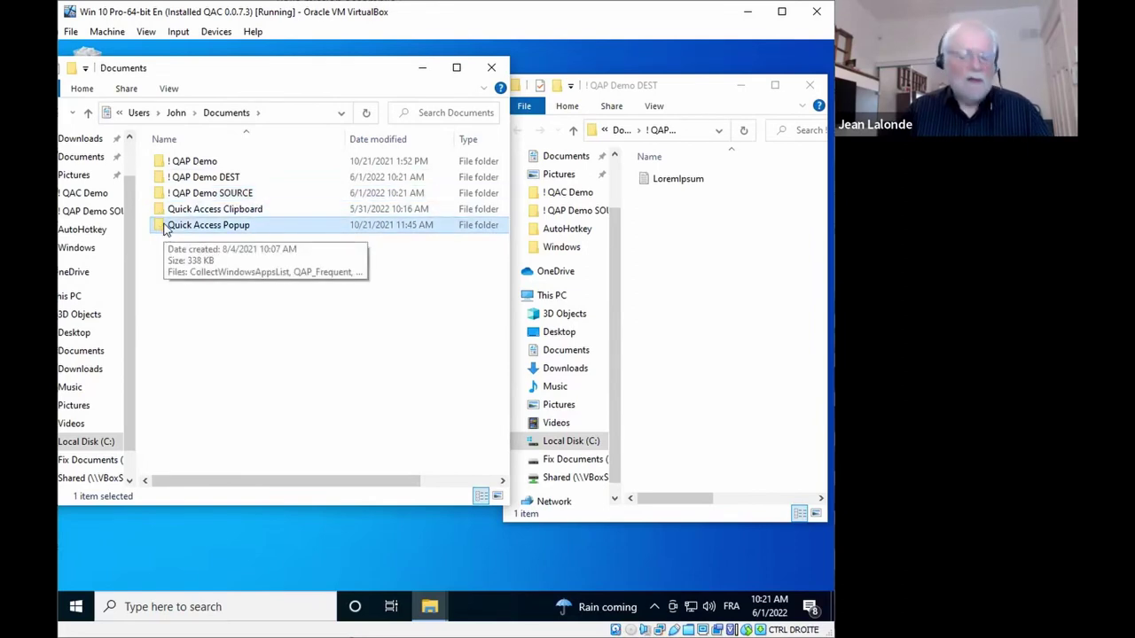
middle_click(164, 230)
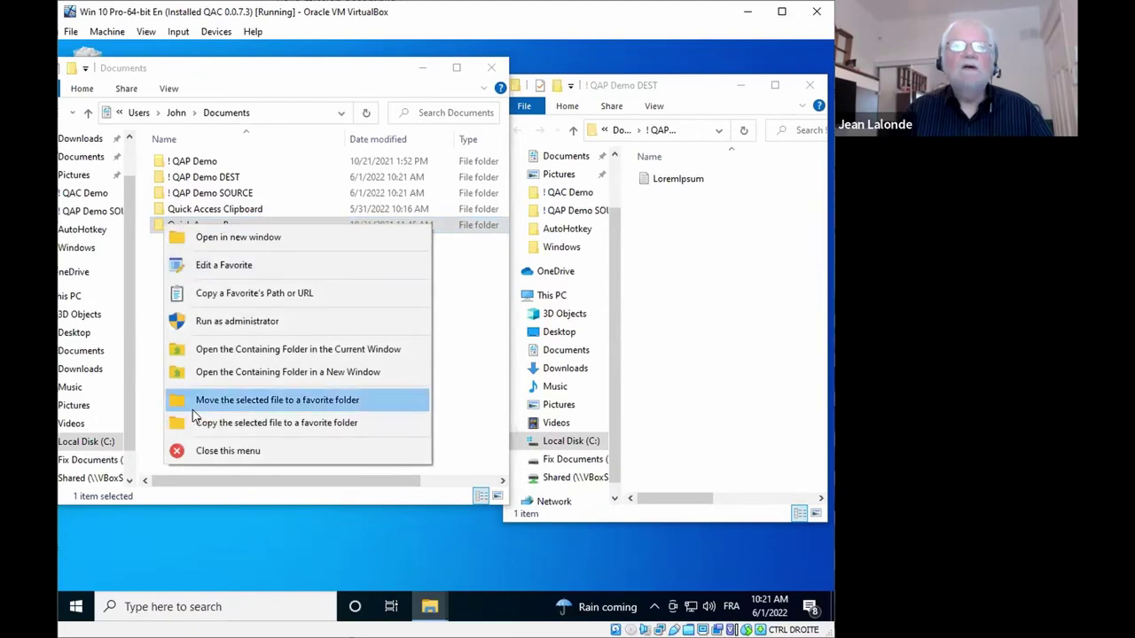
click(275, 424)
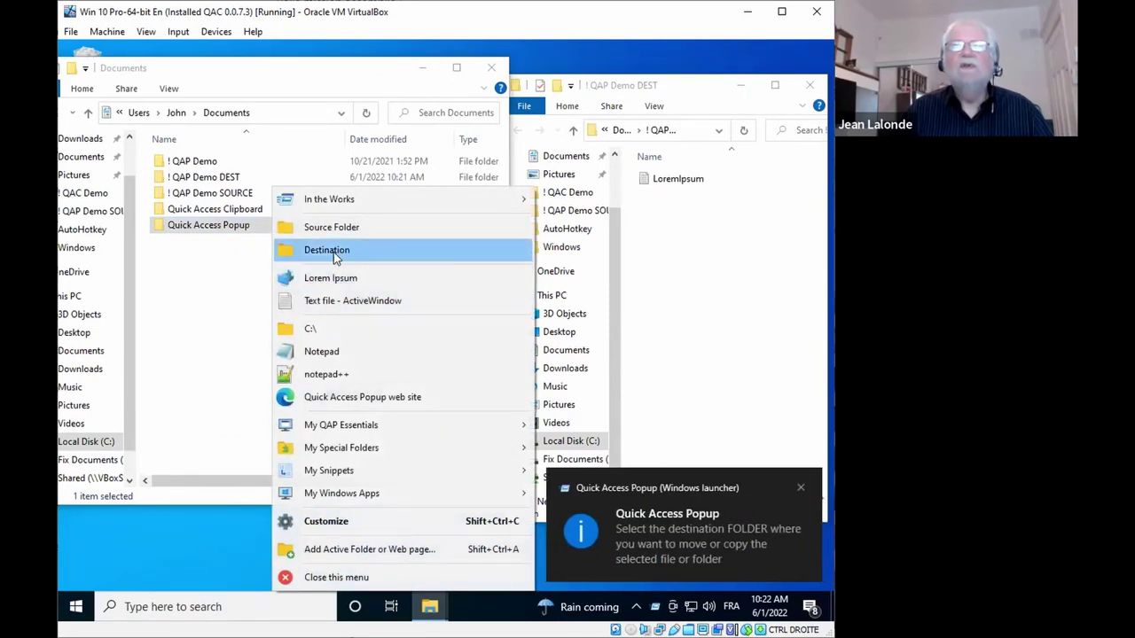
click(328, 251)
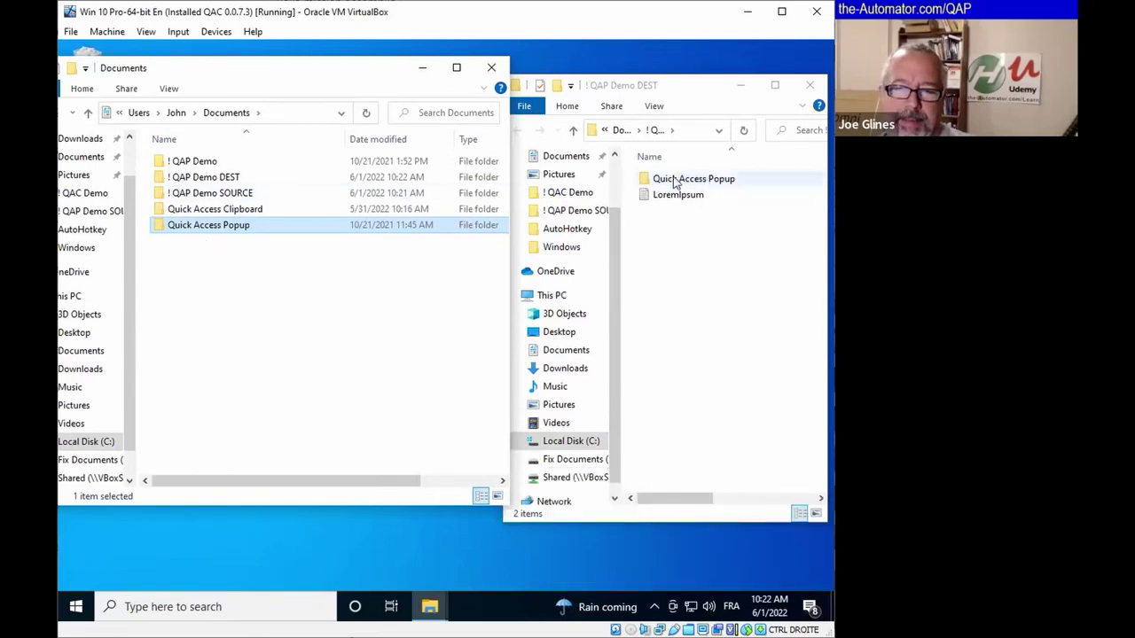
Step: Select LoremIpsum in the destination folder, then compare the Alternative Menu with the main menu over the Documents window
click(645, 197)
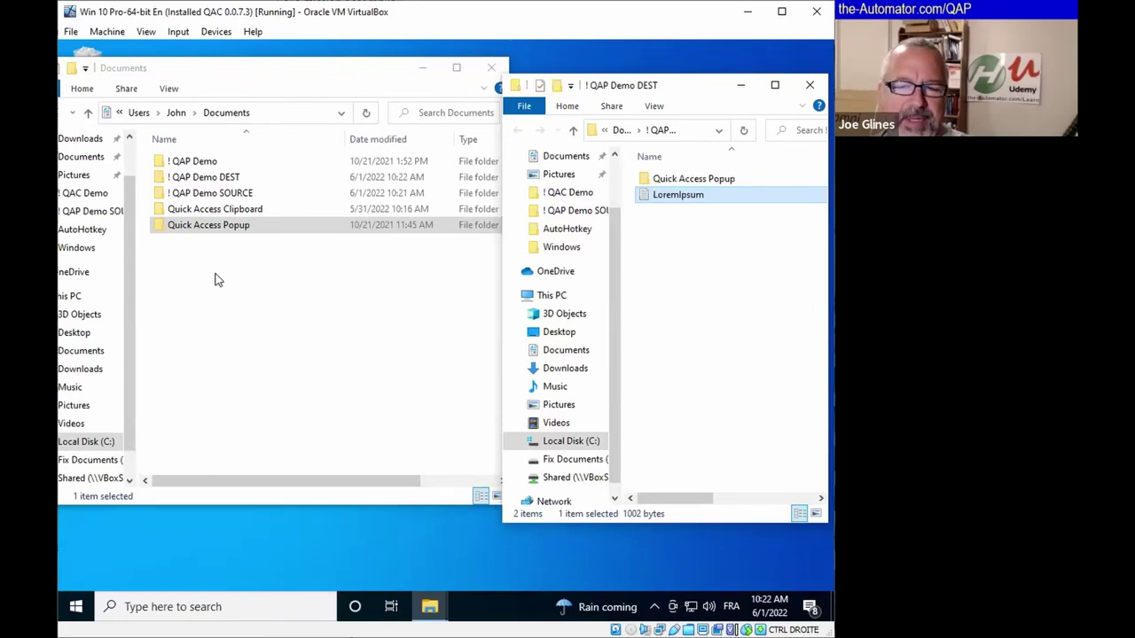
middle_click(216, 277)
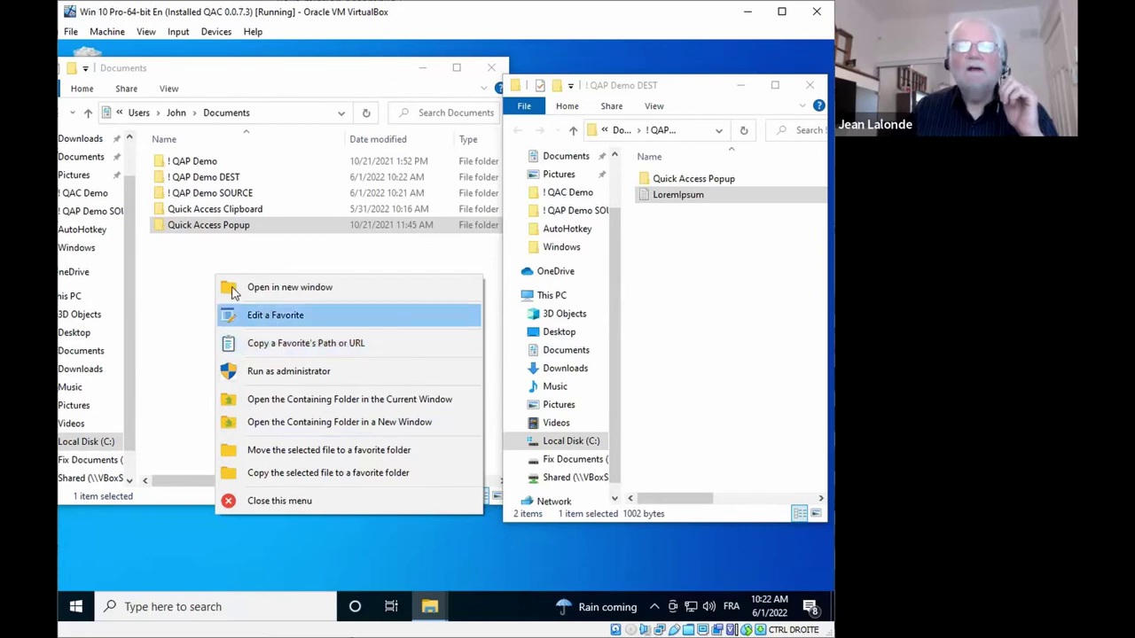
click(191, 266)
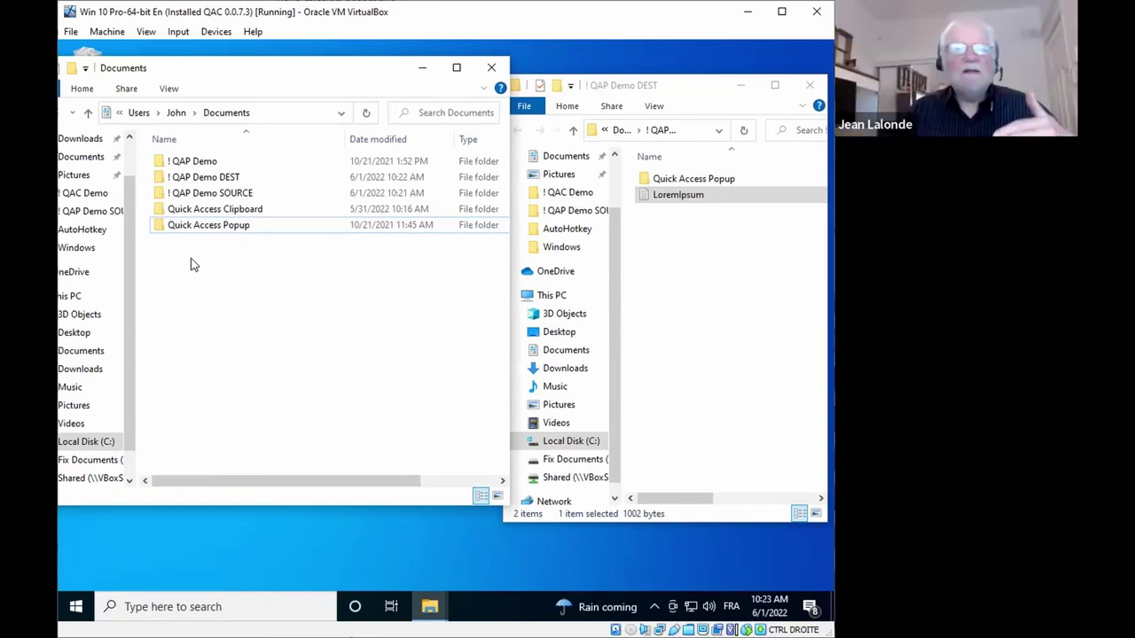
middle_click(193, 262)
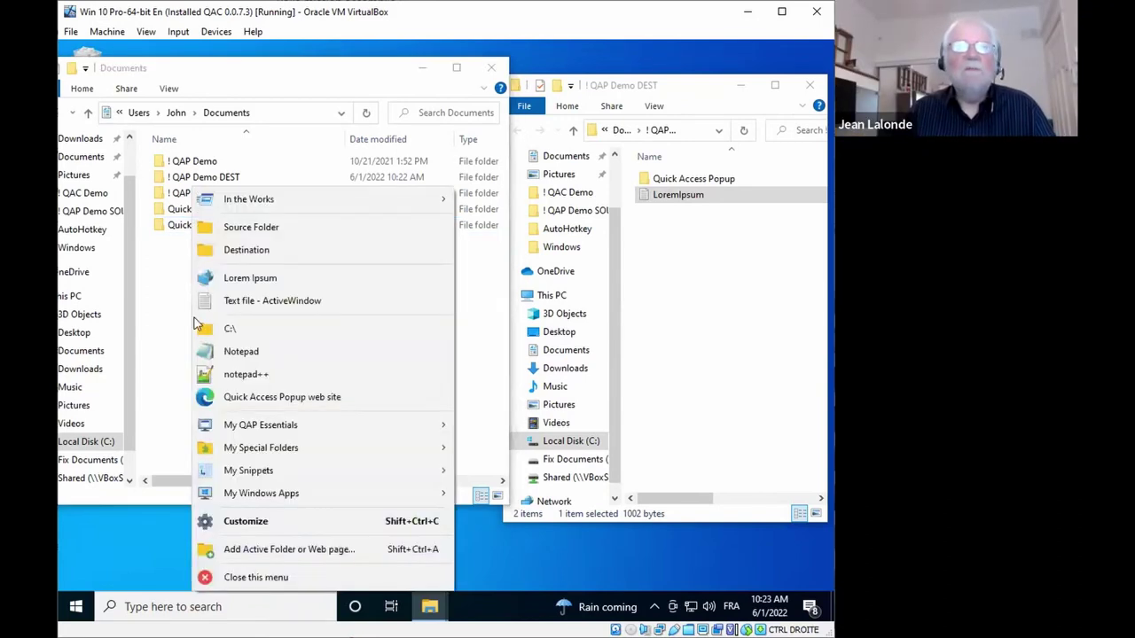
Step: Open the Quick Access Popup web site favorite for editing to examine its link, then cancel and close the Customize window
shift+click(274, 403)
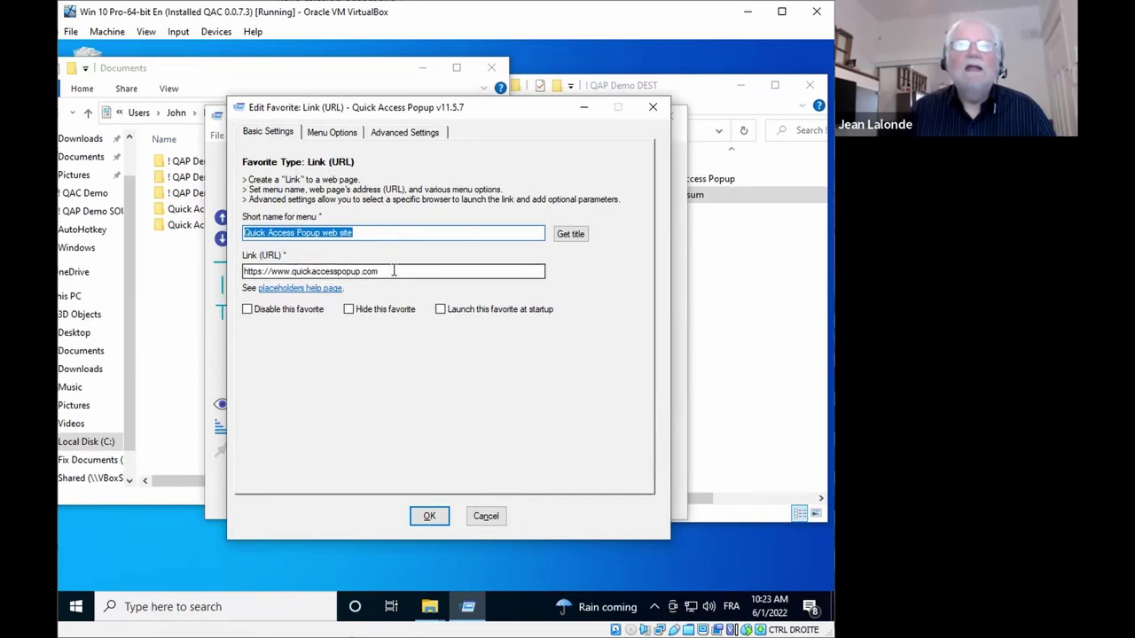
key(Tab)
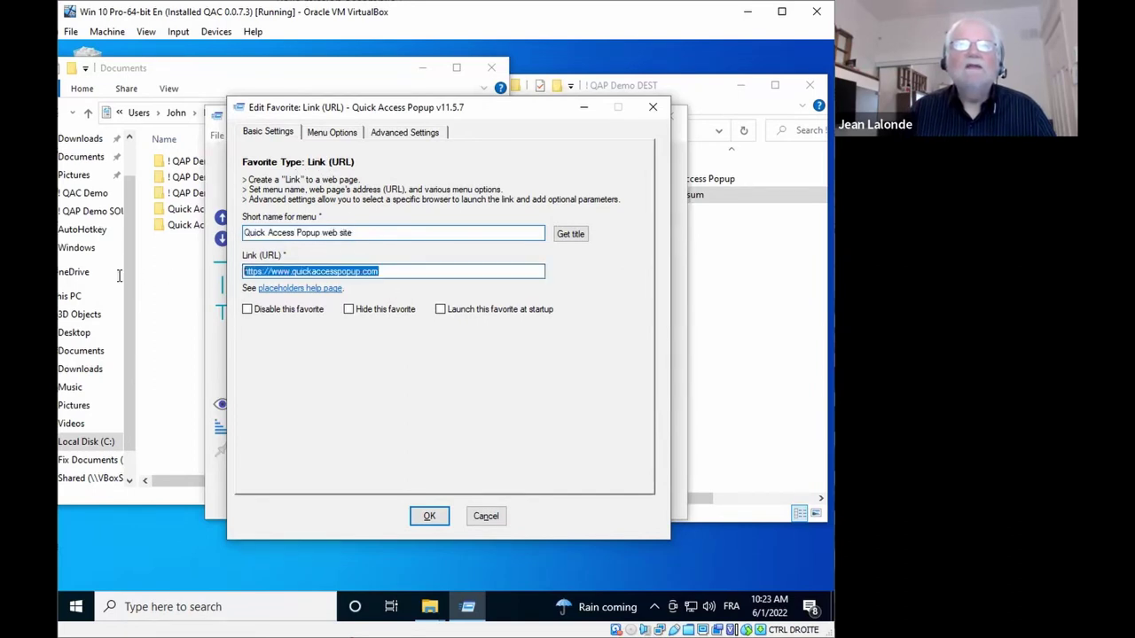
click(479, 519)
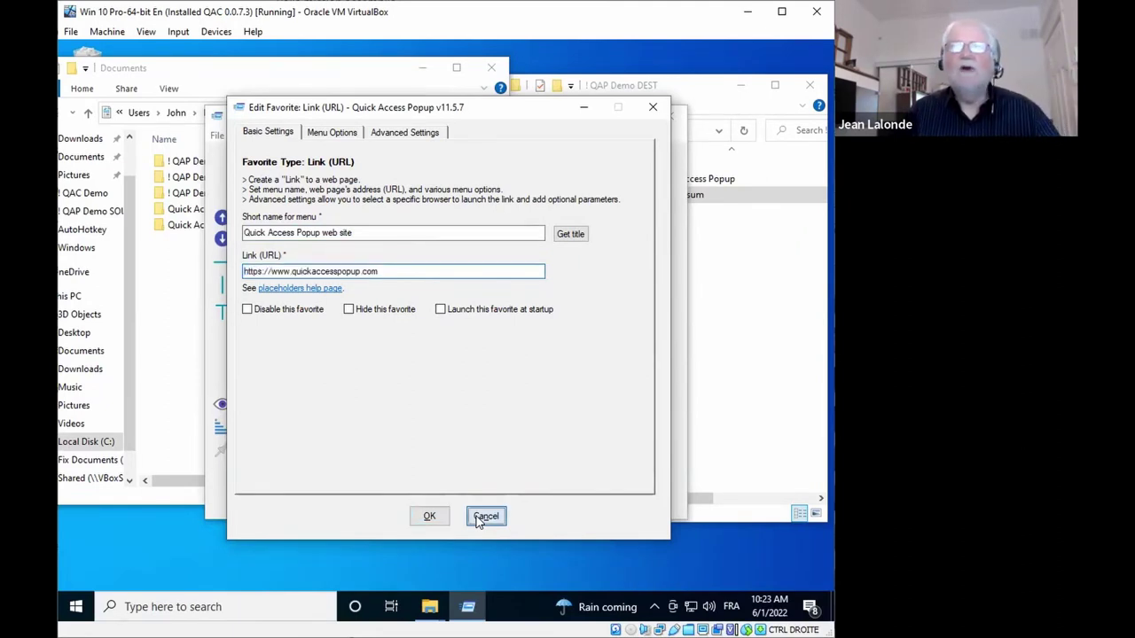
click(547, 479)
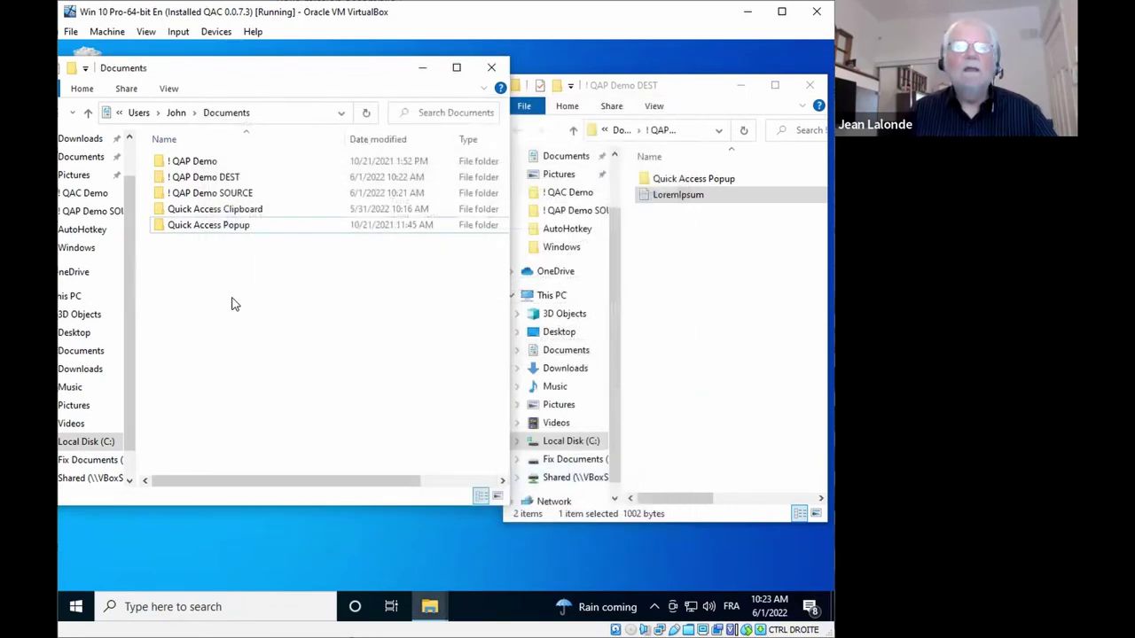
Step: Copy the URL of the Quick Access Popup web site favorite to the clipboard through the Alternative Menu
shift+middle_click(232, 304)
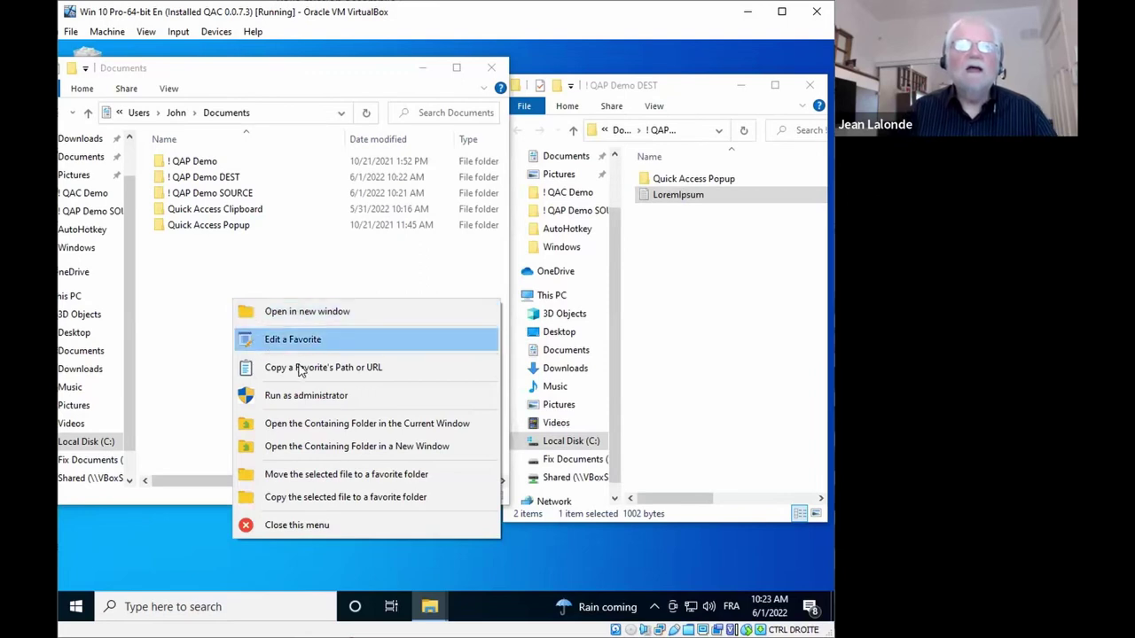
click(376, 371)
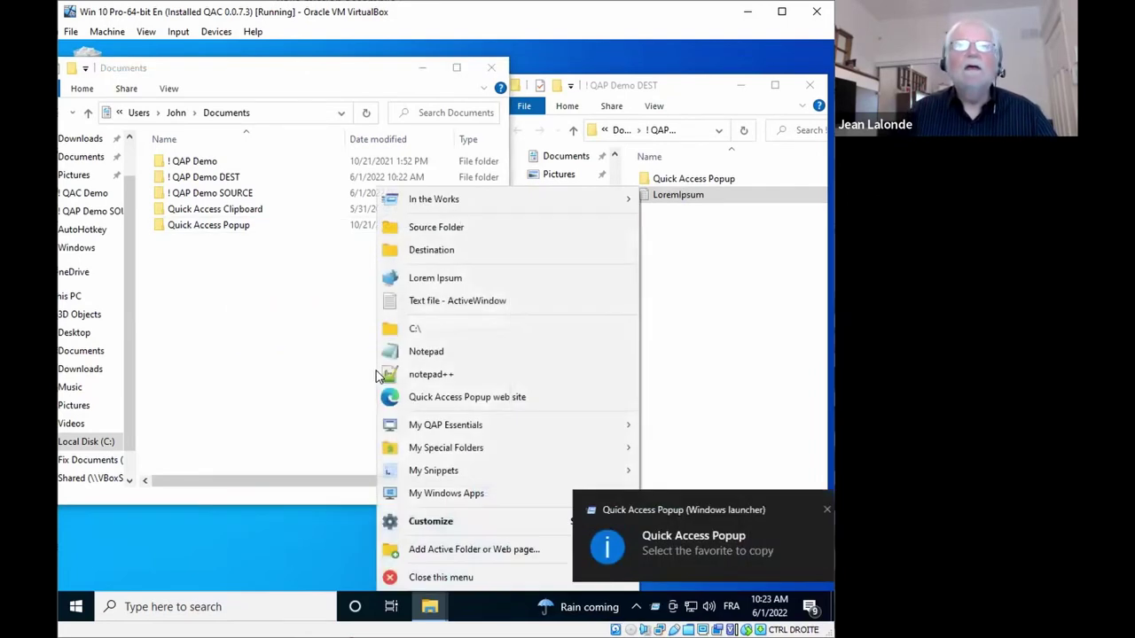
click(460, 401)
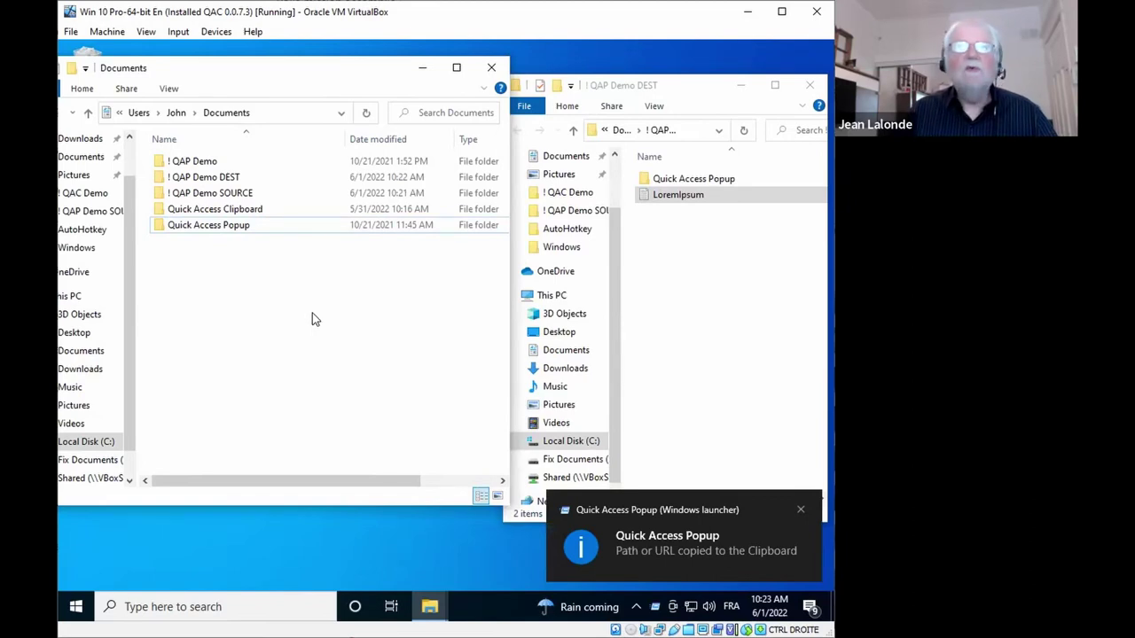
Step: Examine the copied URL in the Quick Access Clipboard editor and close the editor
key(ctrl+shift+v)
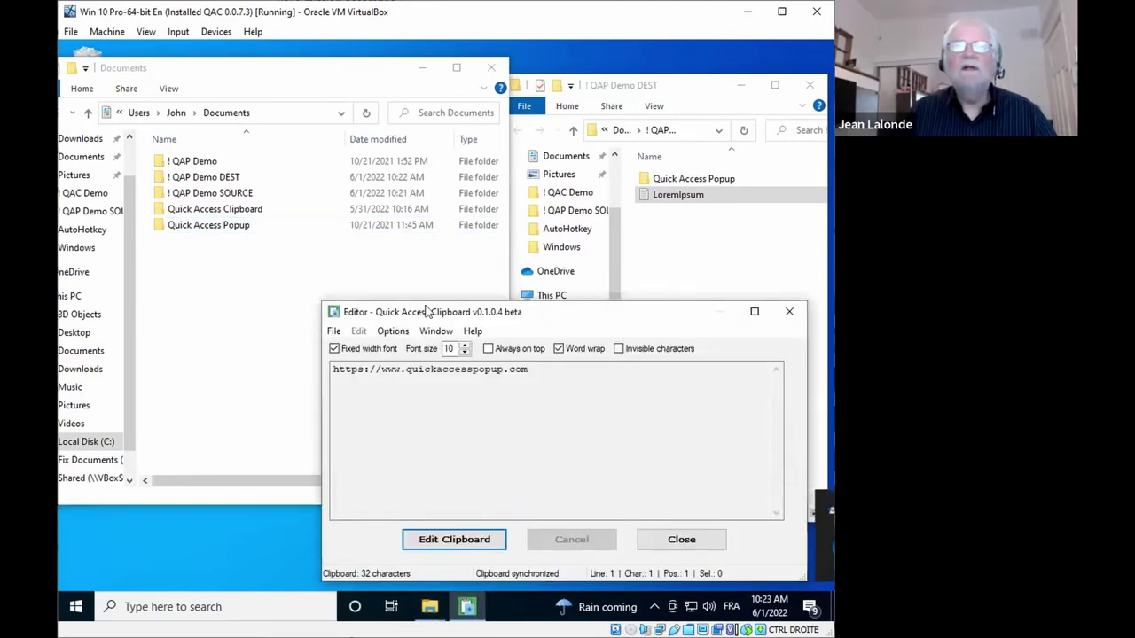
drag(438, 307, 335, 233)
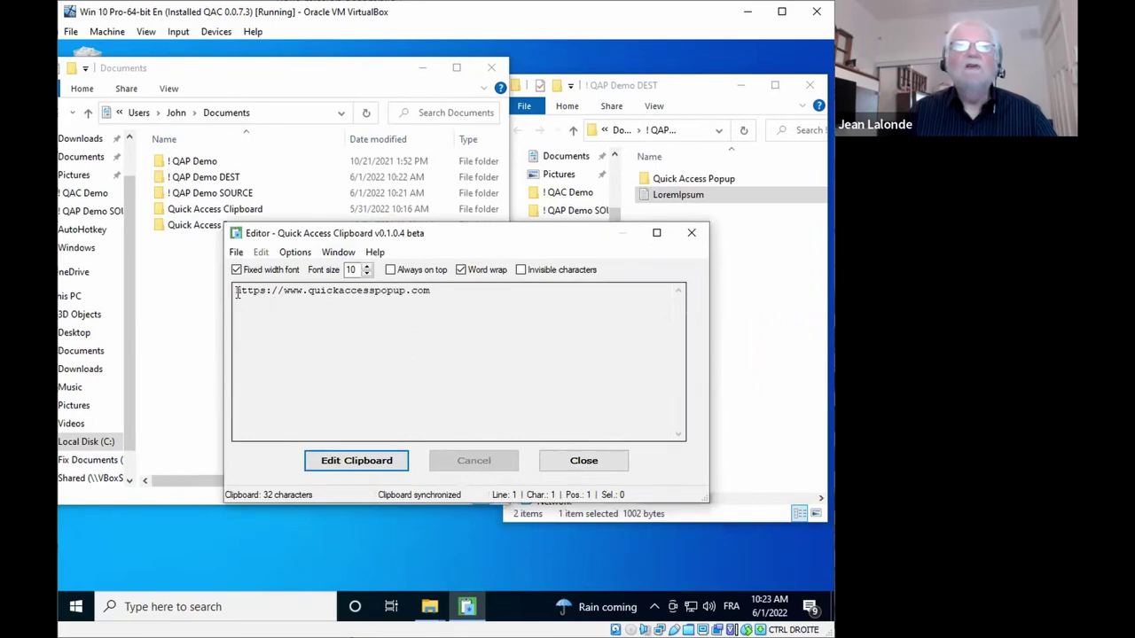
click(466, 293)
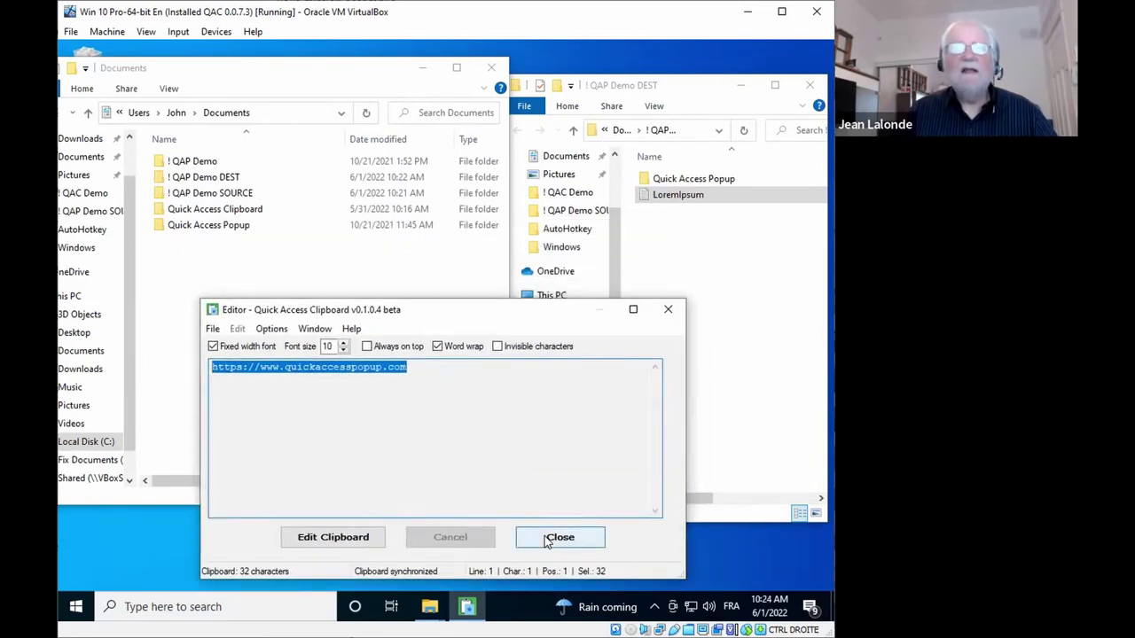
click(547, 539)
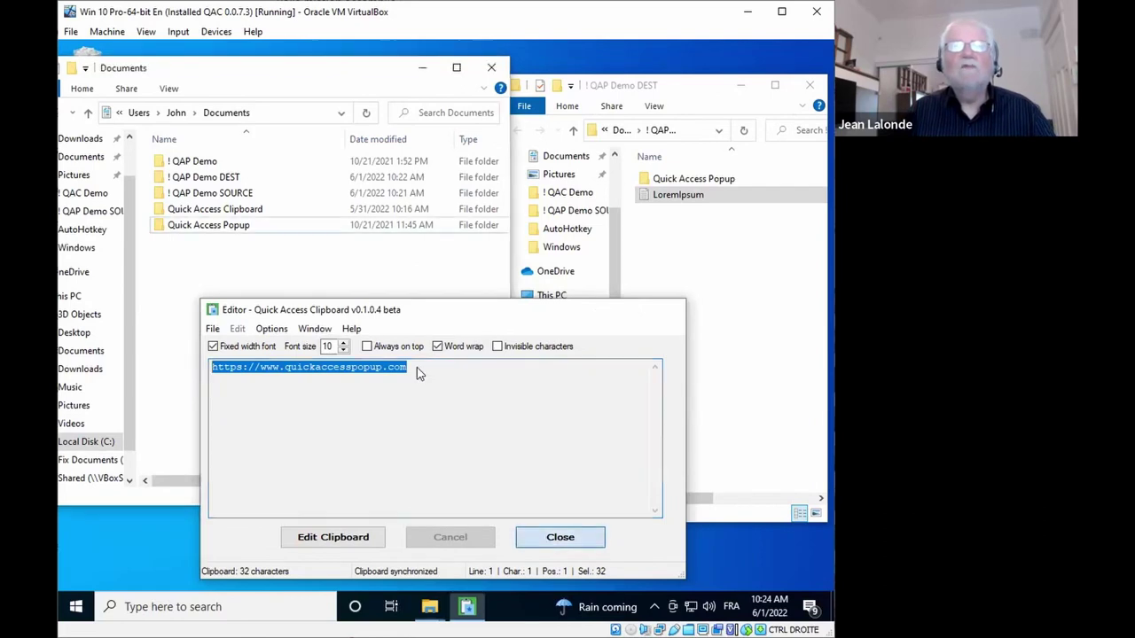
middle_click(213, 267)
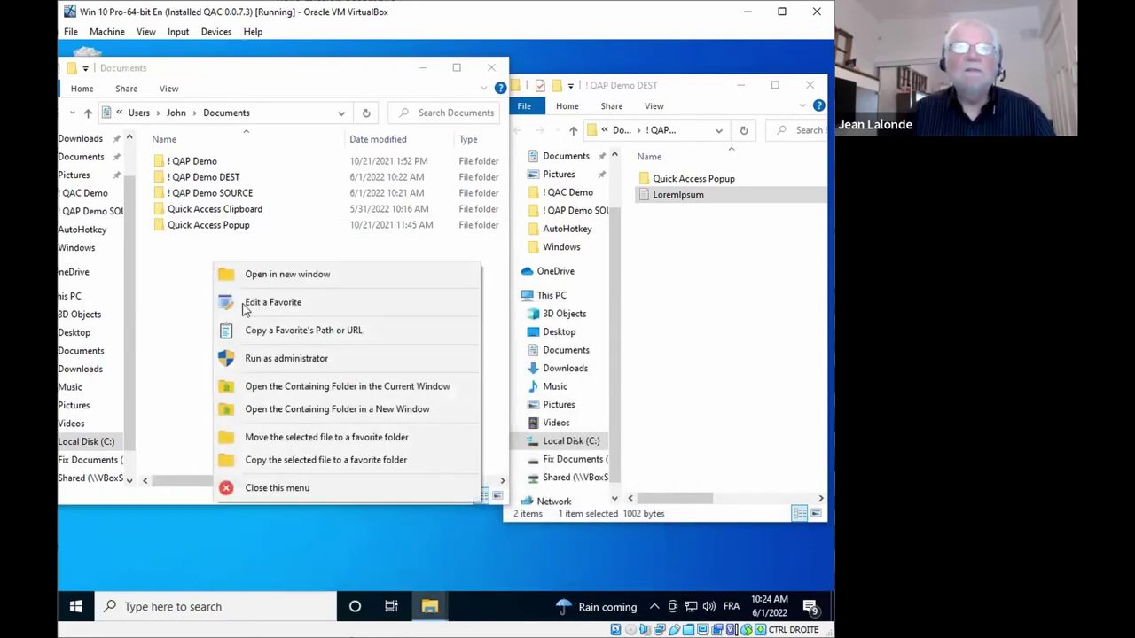
click(294, 335)
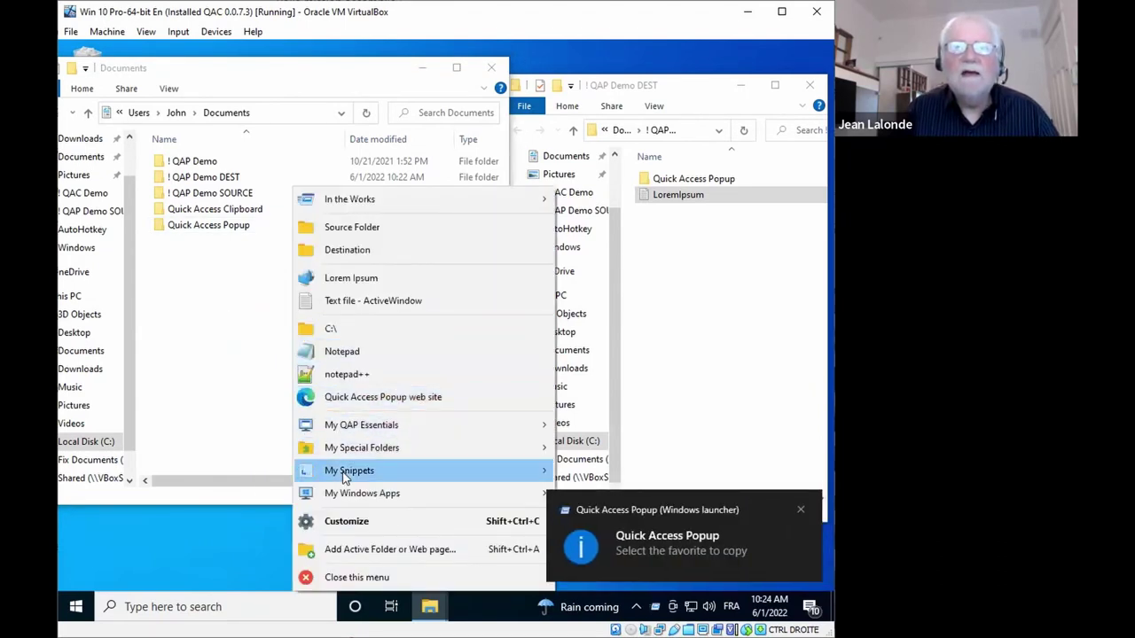
mouse_move(395, 479)
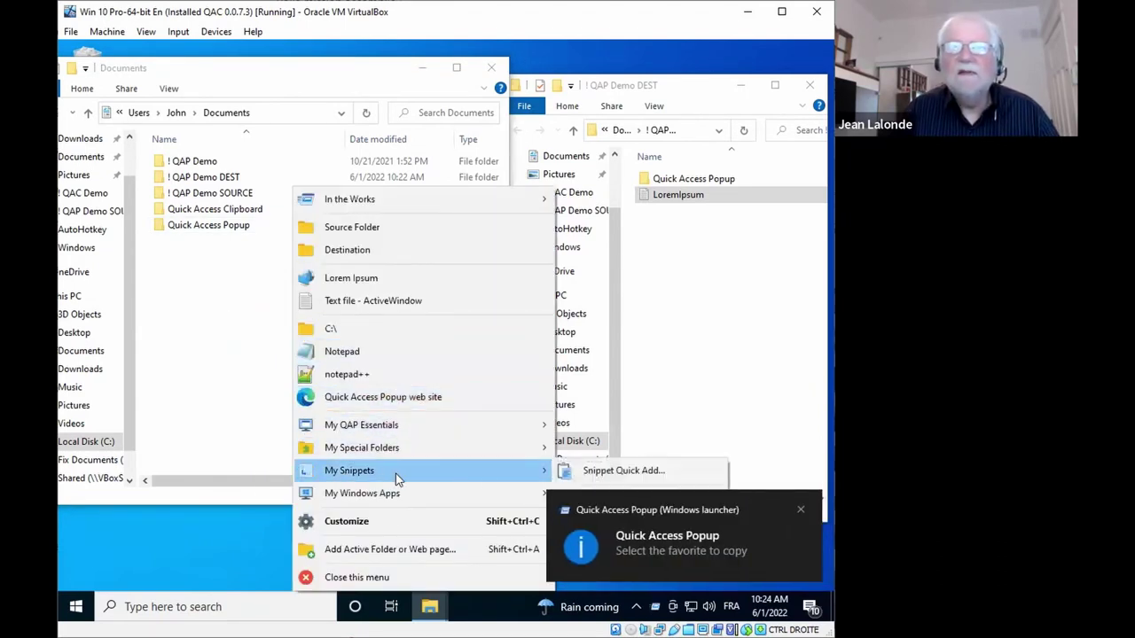
click(801, 513)
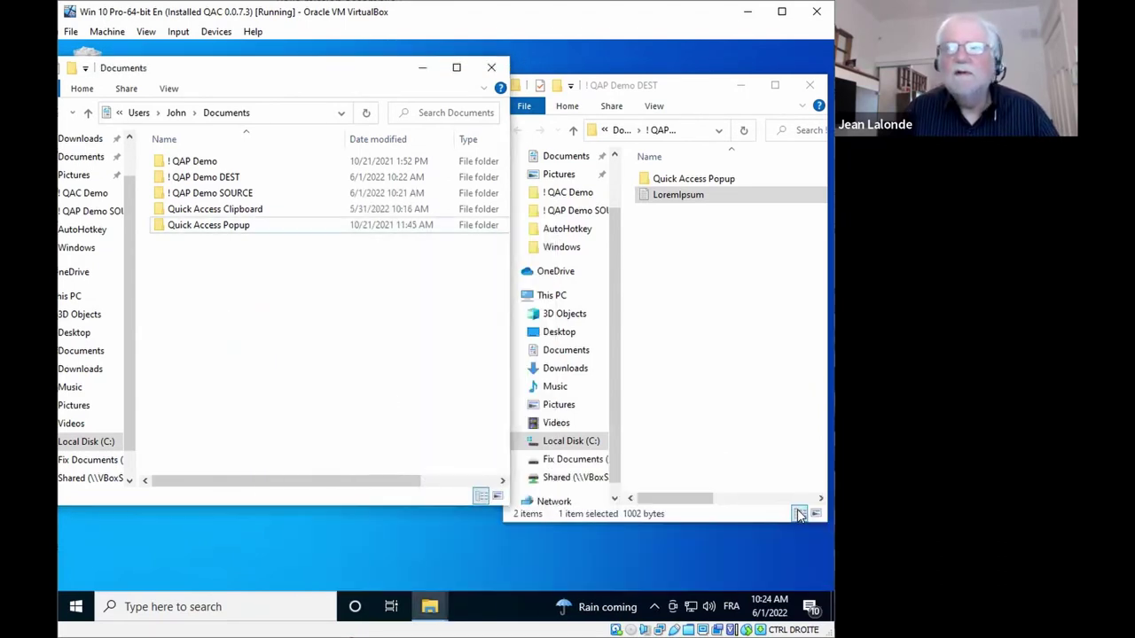
Step: Copy the content of the Snippet Example favorite from My Snippets to the clipboard through the Alternative Menu
shift+middle_click(232, 240)
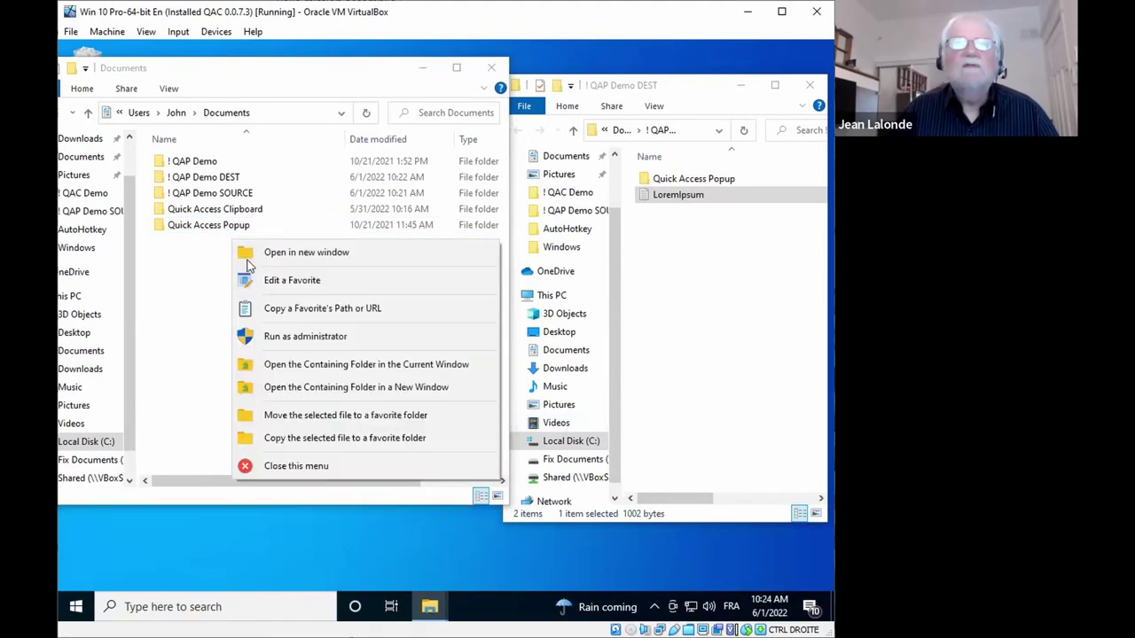
click(272, 309)
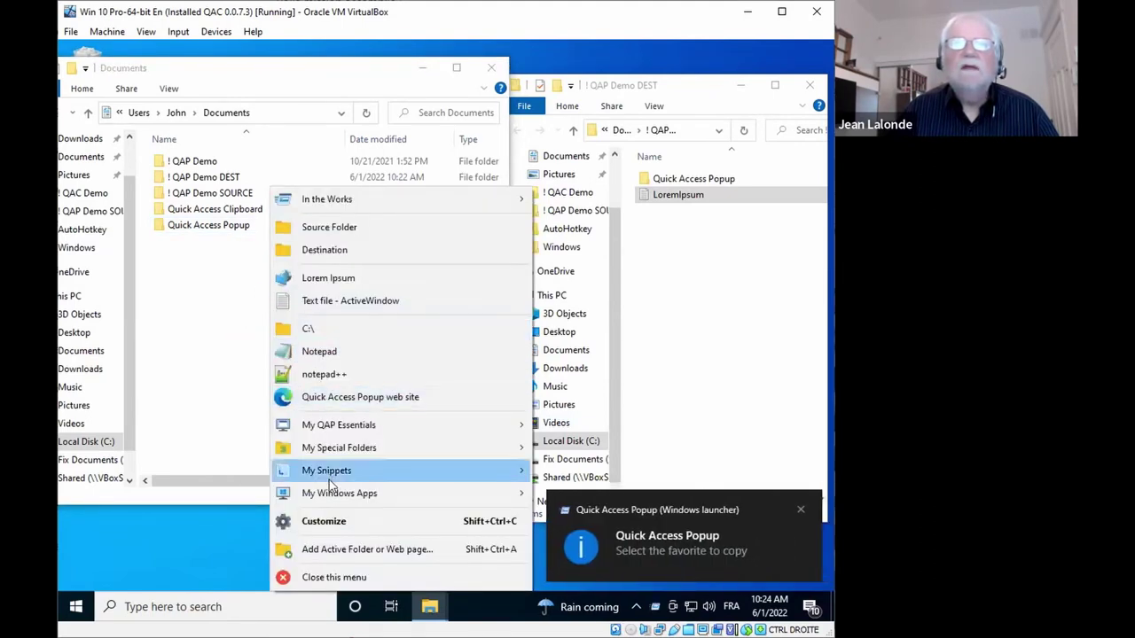
mouse_move(335, 480)
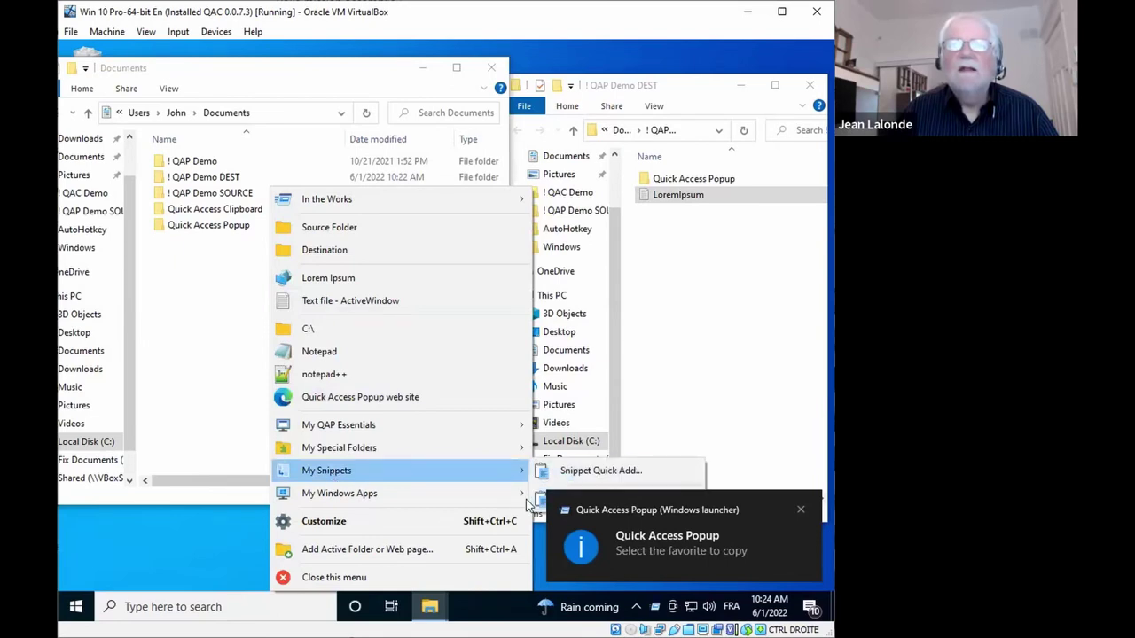
mouse_move(528, 495)
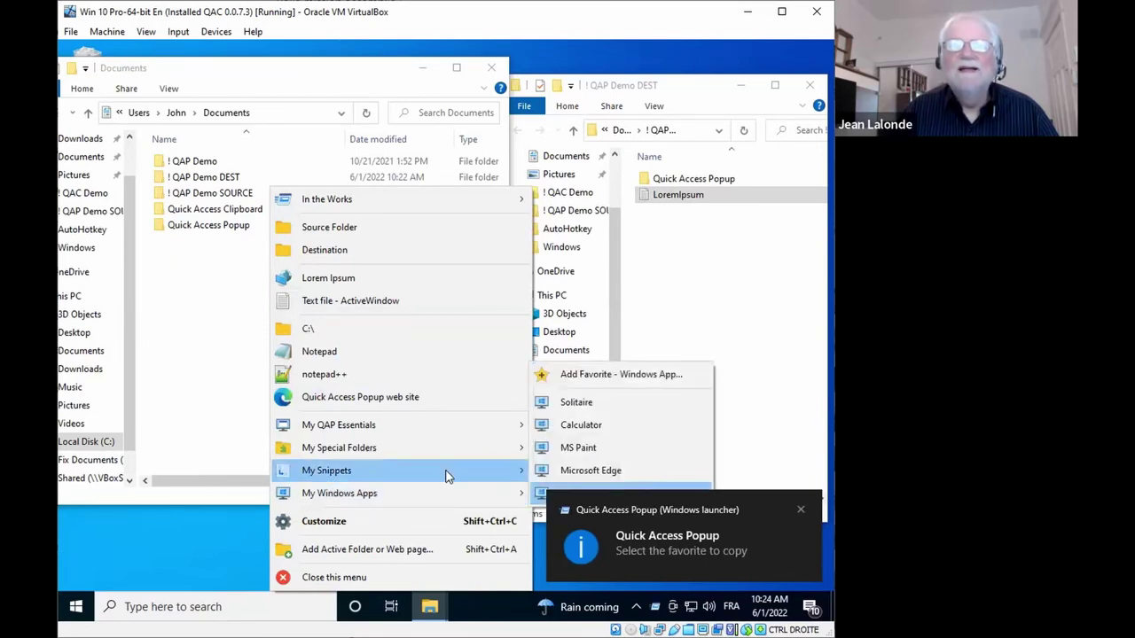
mouse_move(446, 473)
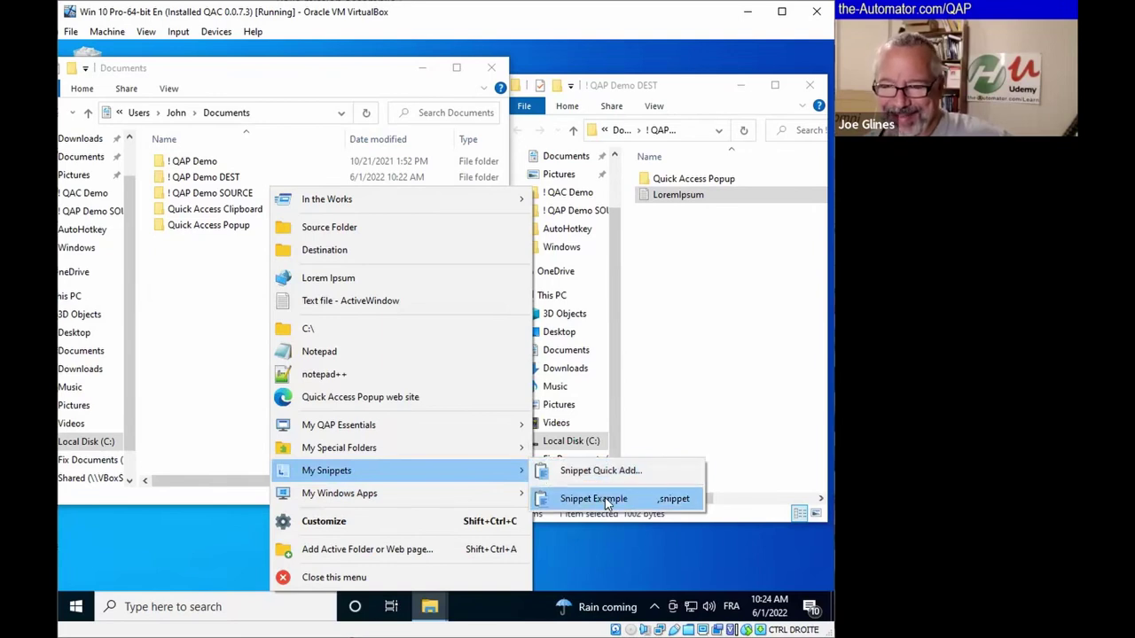
click(606, 501)
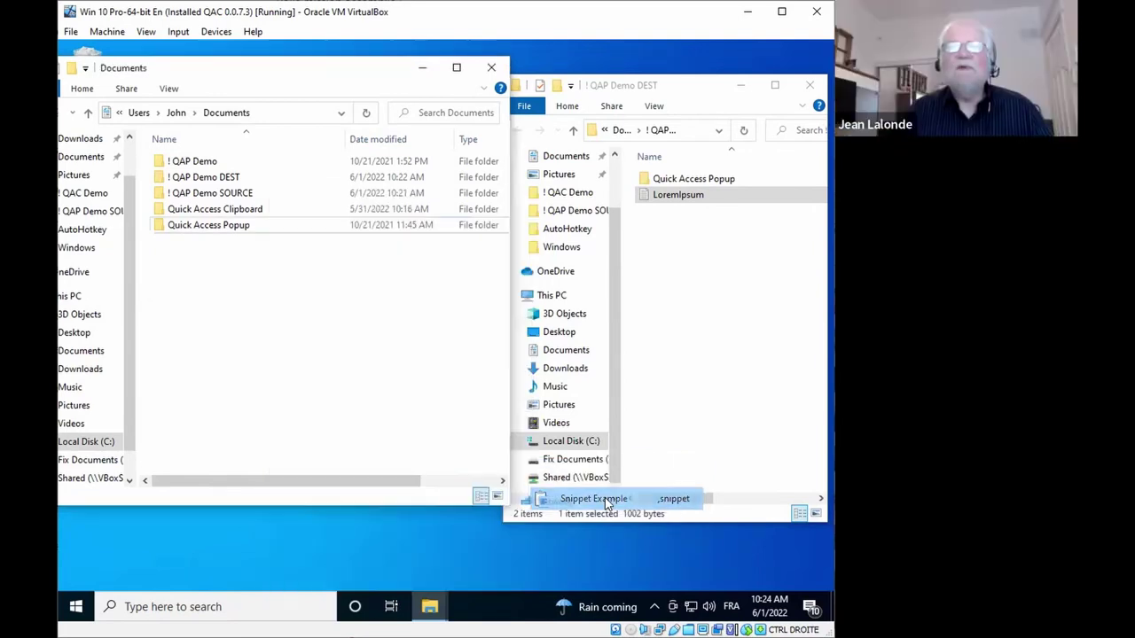
Step: Check the copied snippet text in the Quick Access Clipboard editor, select it, and close the editor
key(ctrl+shift+v)
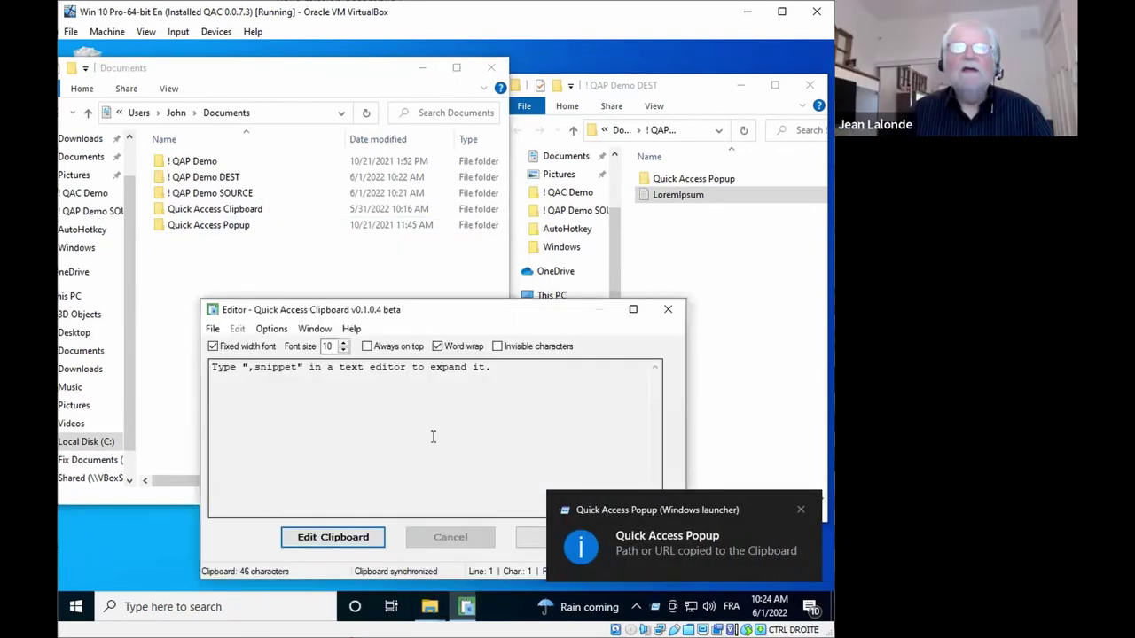
drag(211, 369, 594, 376)
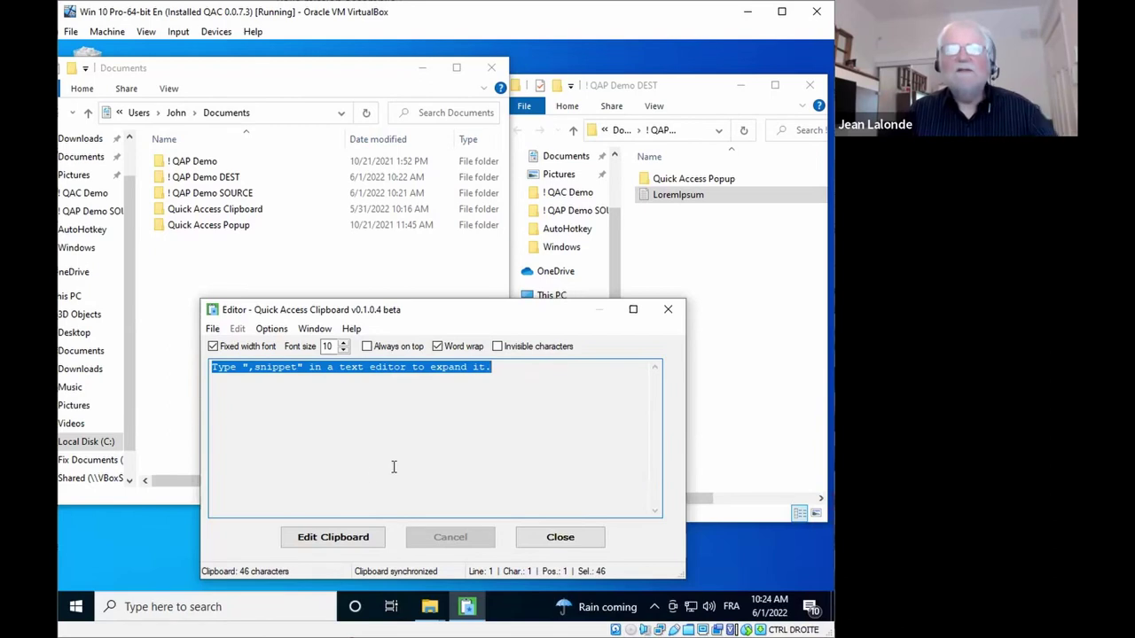
click(547, 548)
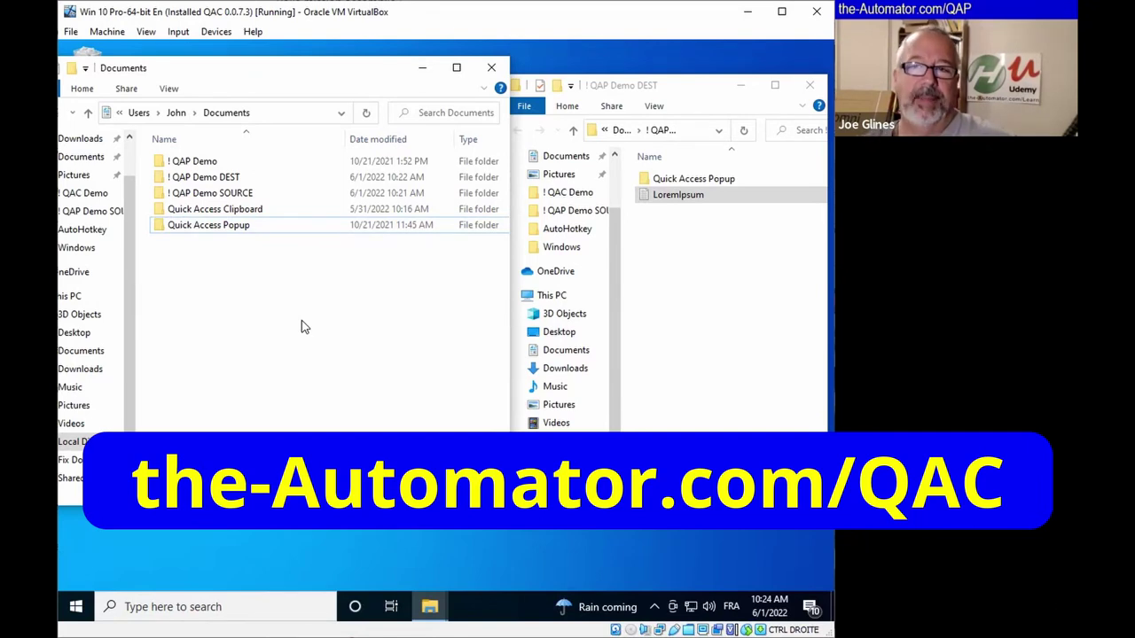
Step: Reopen the Quick Access Clipboard editor, make the clipboard text editable, and look over the available text editing commands
middle_click(301, 325)
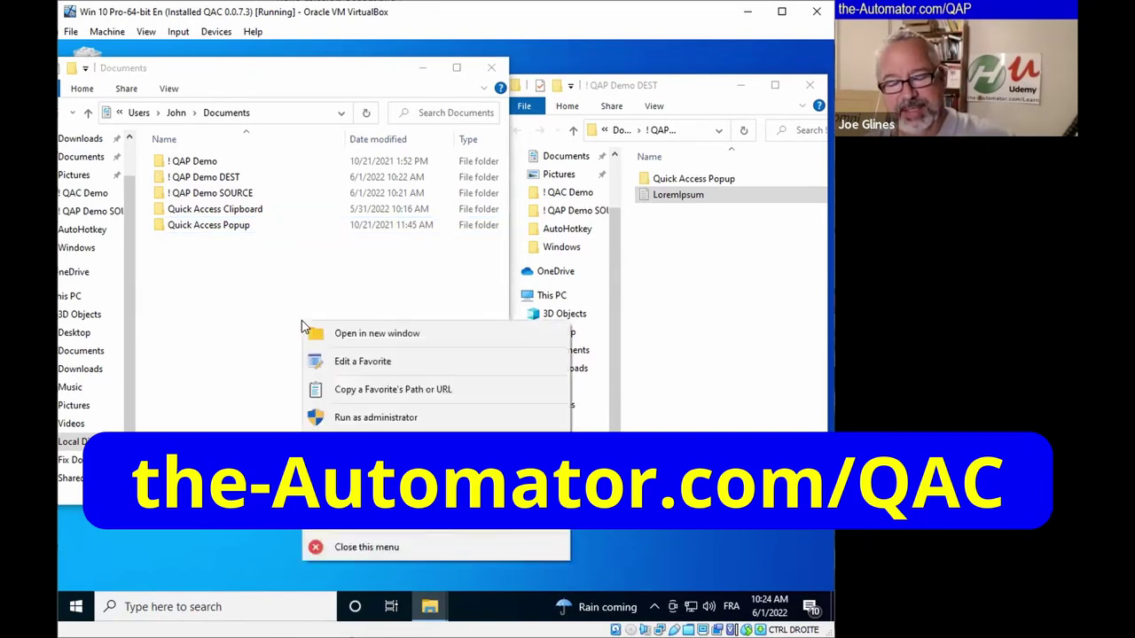
click(244, 291)
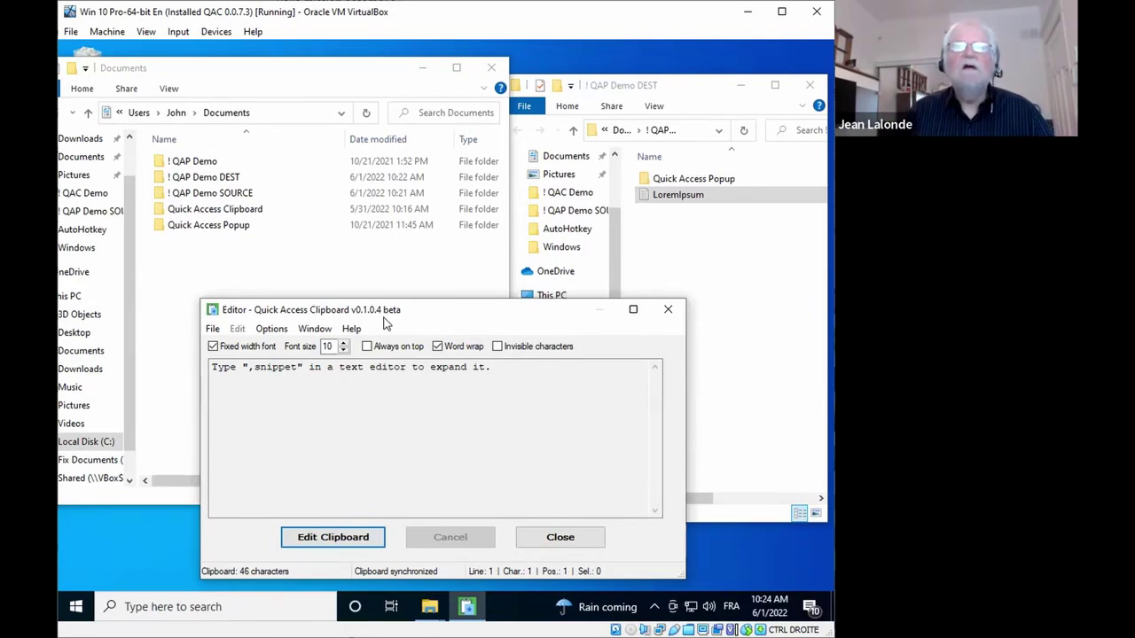
click(325, 541)
click(238, 329)
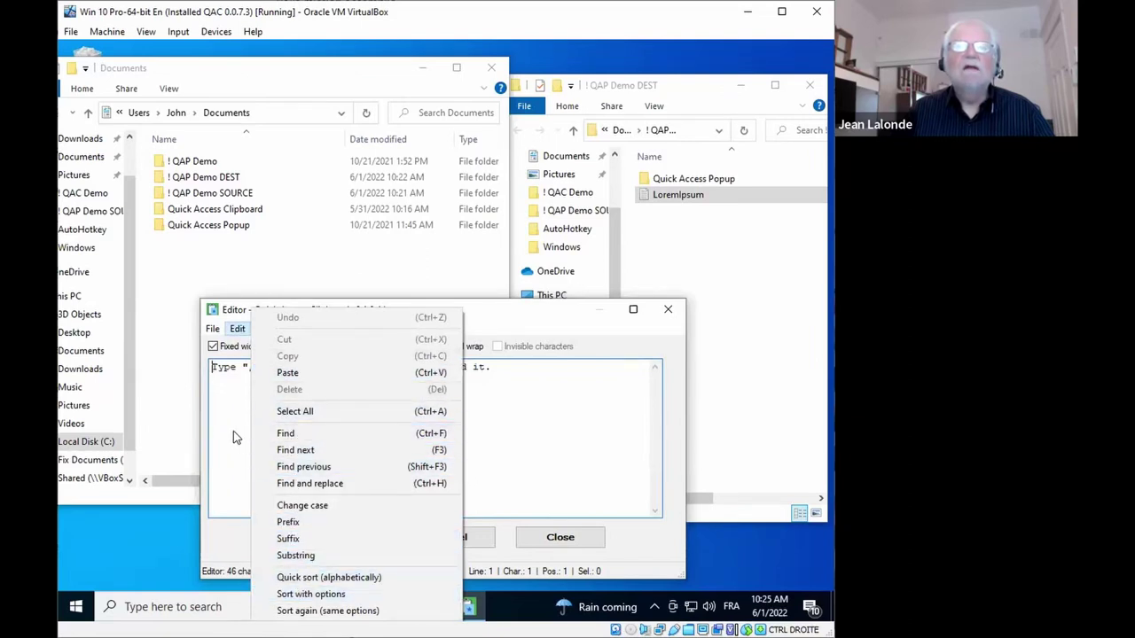
click(233, 369)
Step: Examine the available clipboard rules in Quick Access Clipboard's Rules window and close it
click(315, 330)
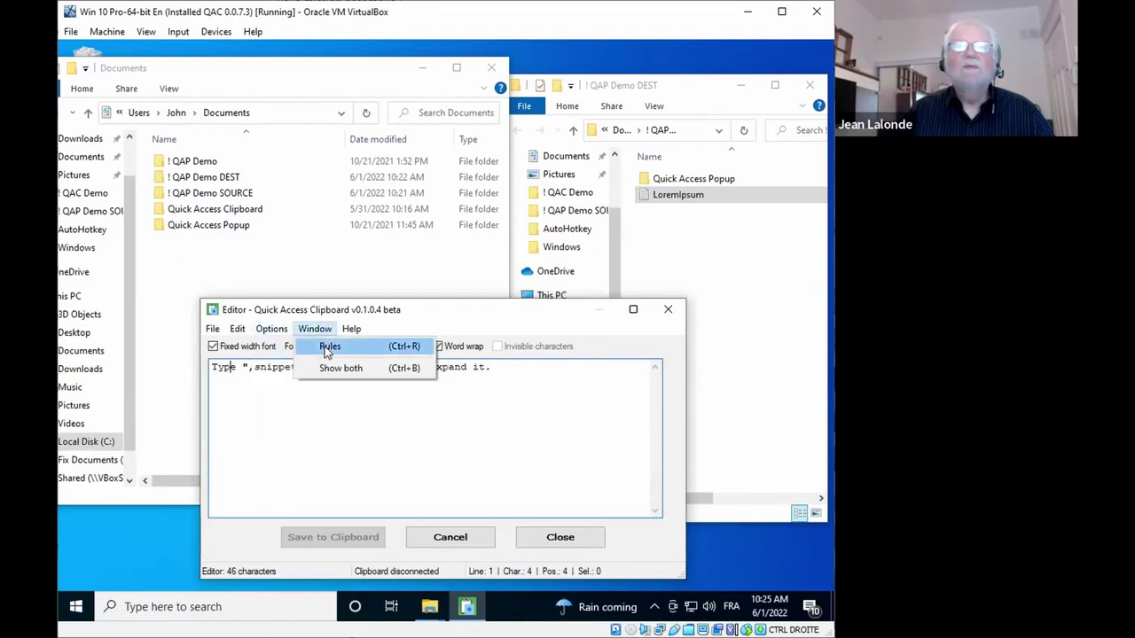
click(328, 352)
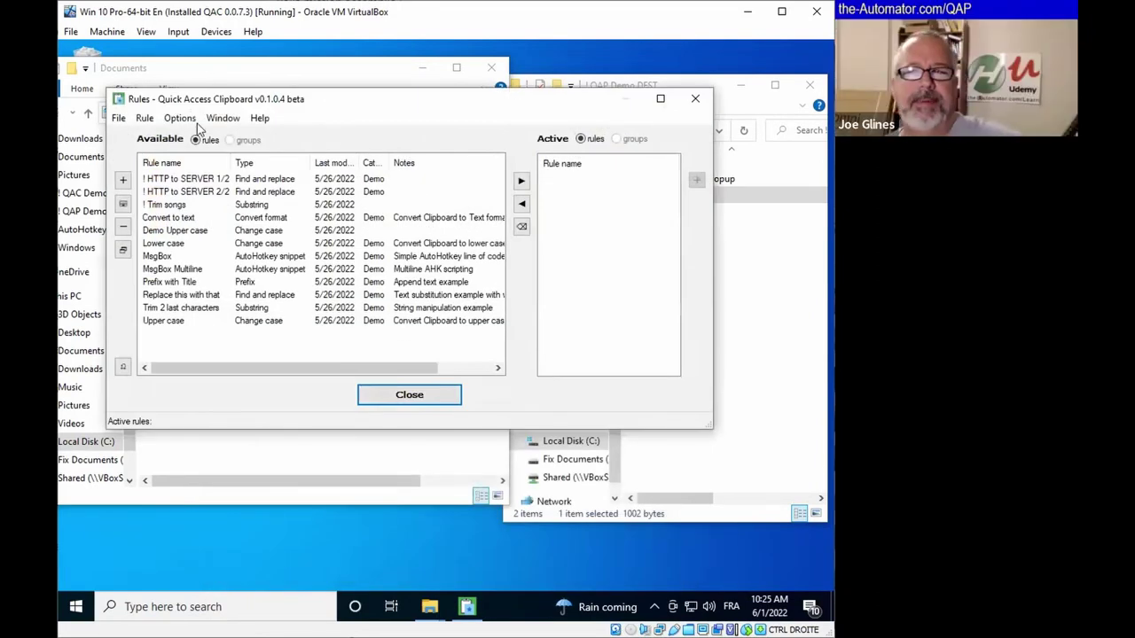
click(387, 396)
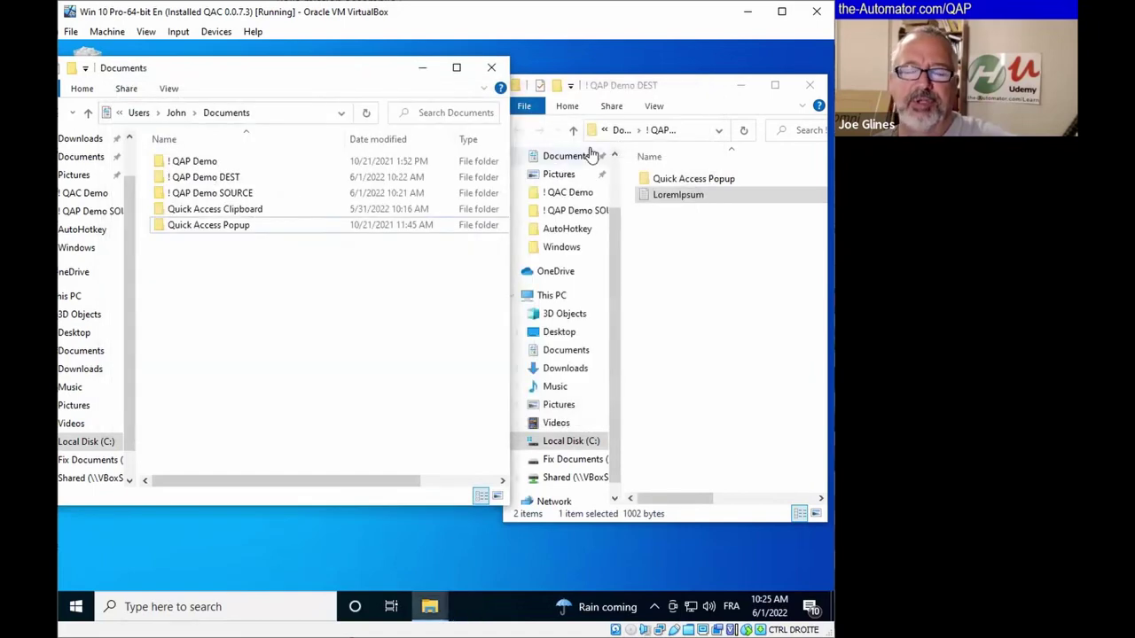
Step: Review the Popup Hotkeys options, including the shortcut settings for the Alternative Menu mouse button and keyboard trigger, without changing them
middle_click(277, 280)
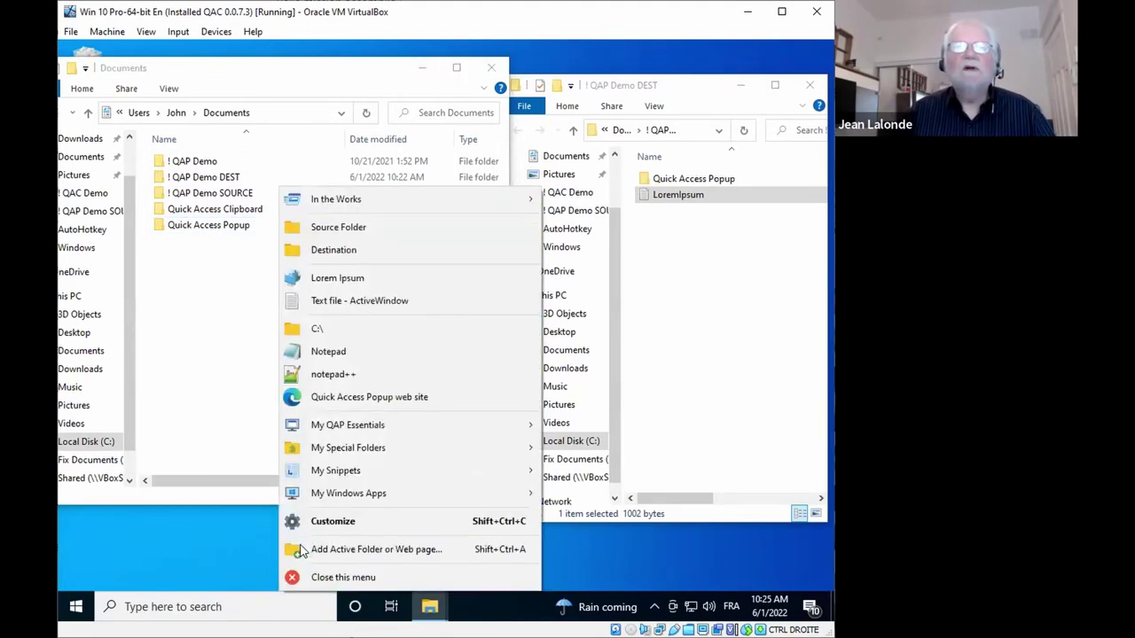
click(319, 519)
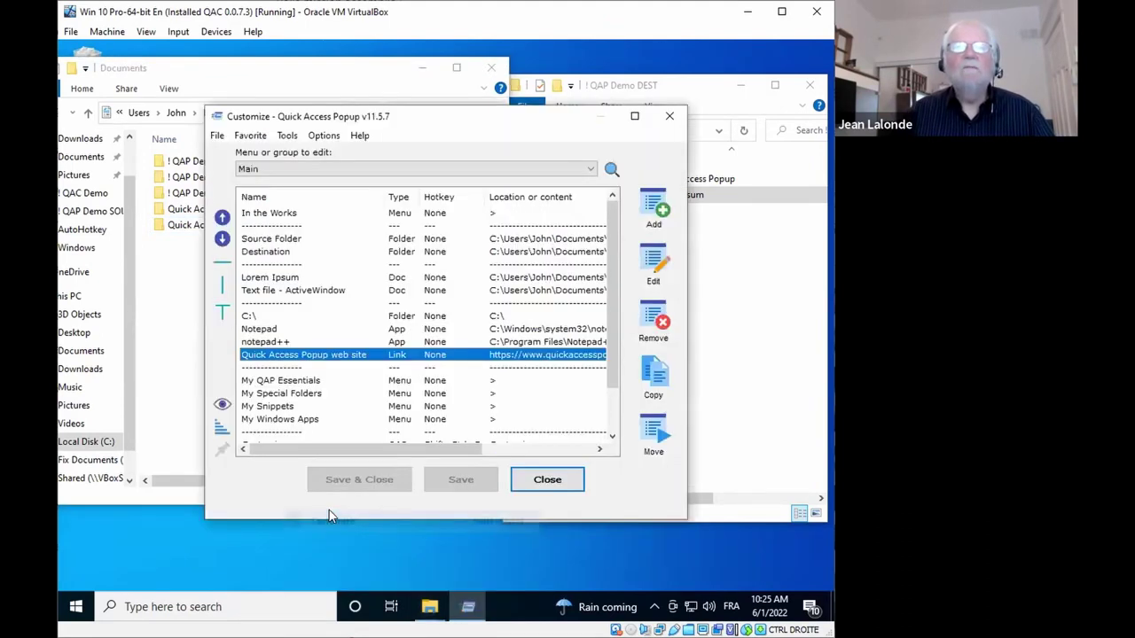
click(330, 140)
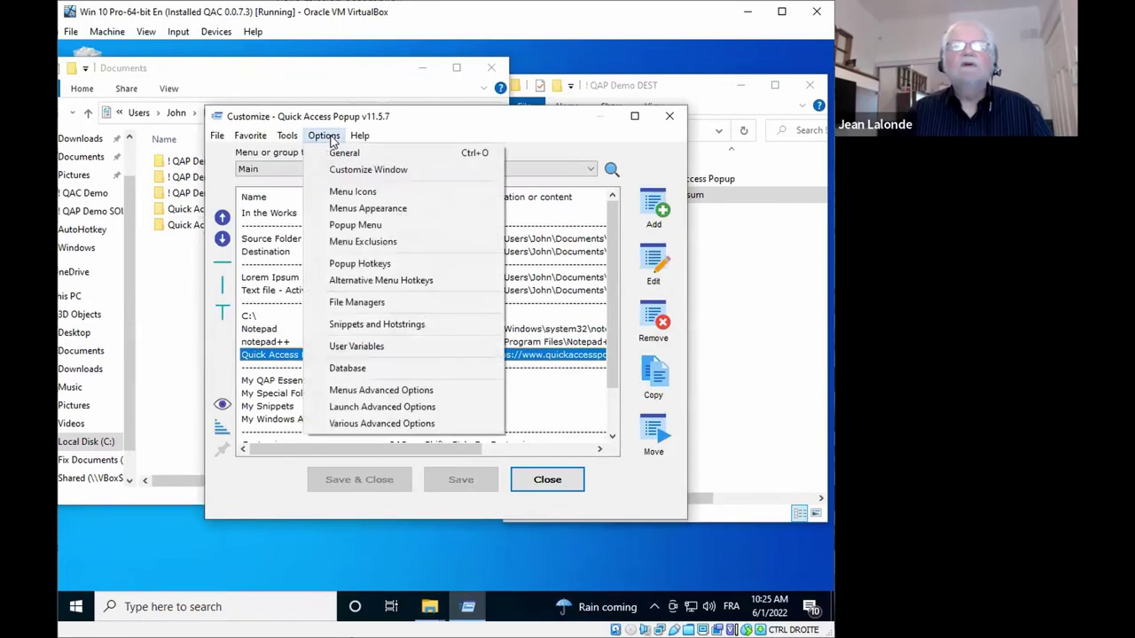
click(387, 265)
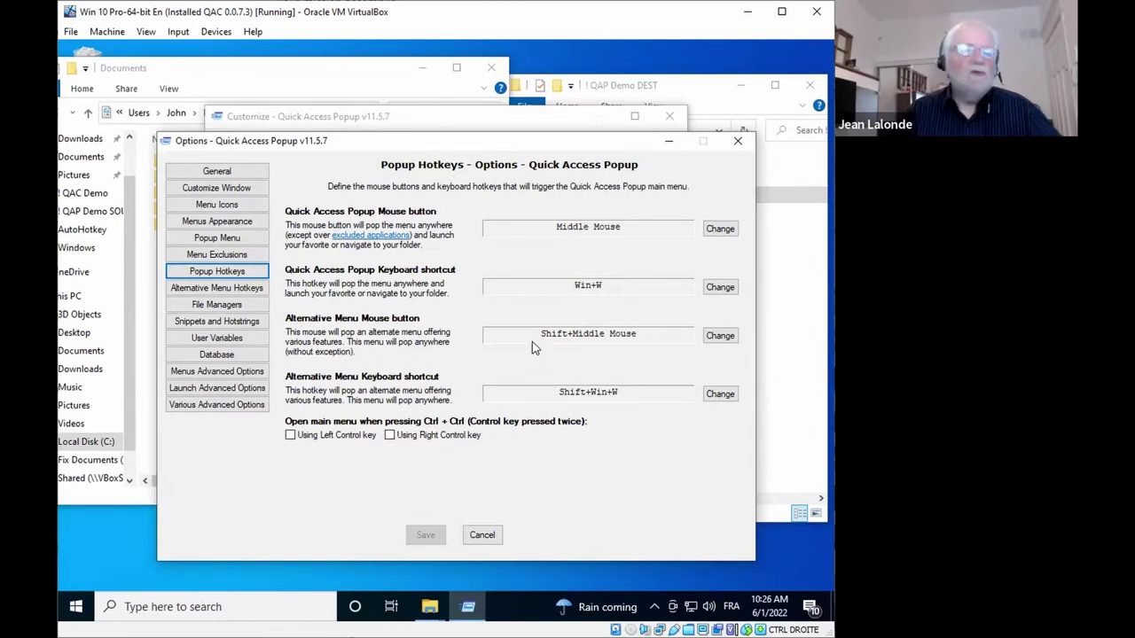
click(720, 335)
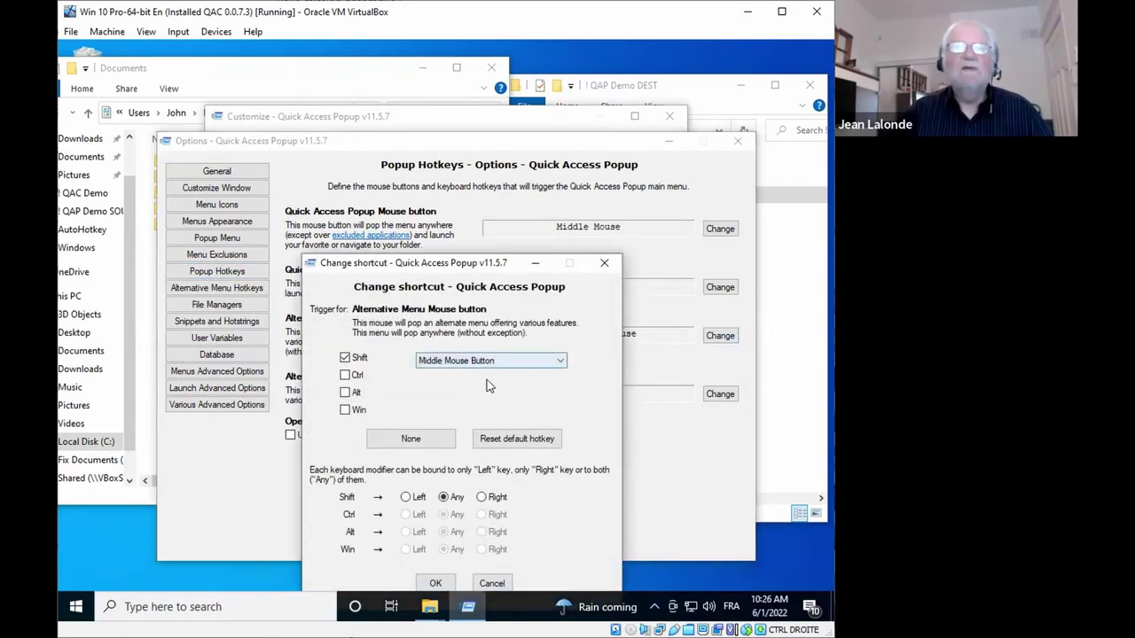
click(492, 583)
click(720, 393)
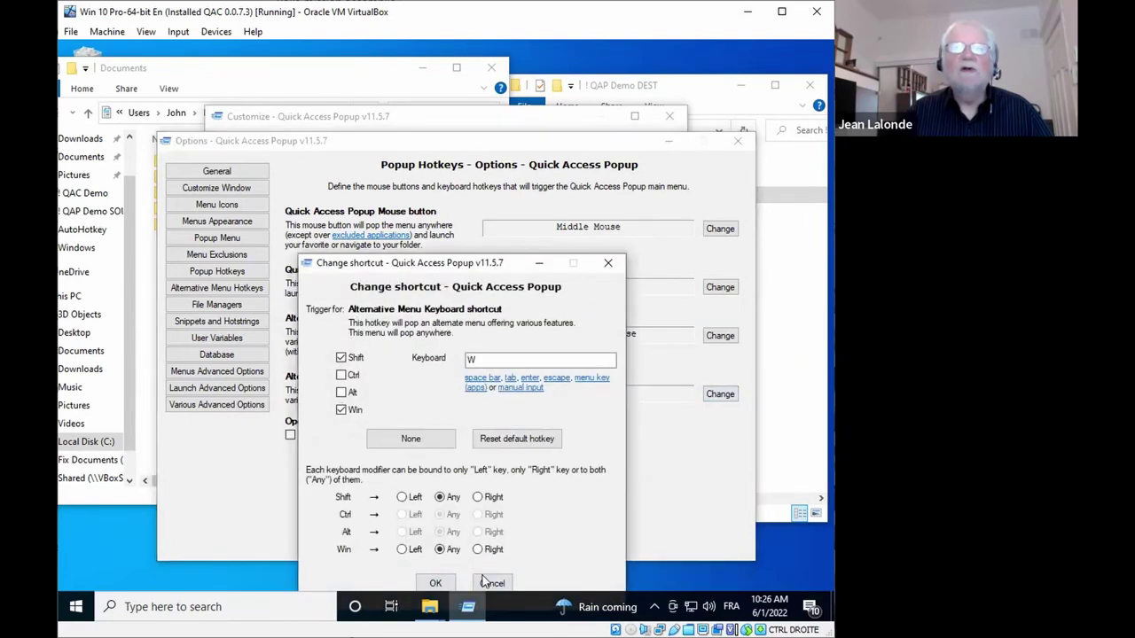
click(492, 583)
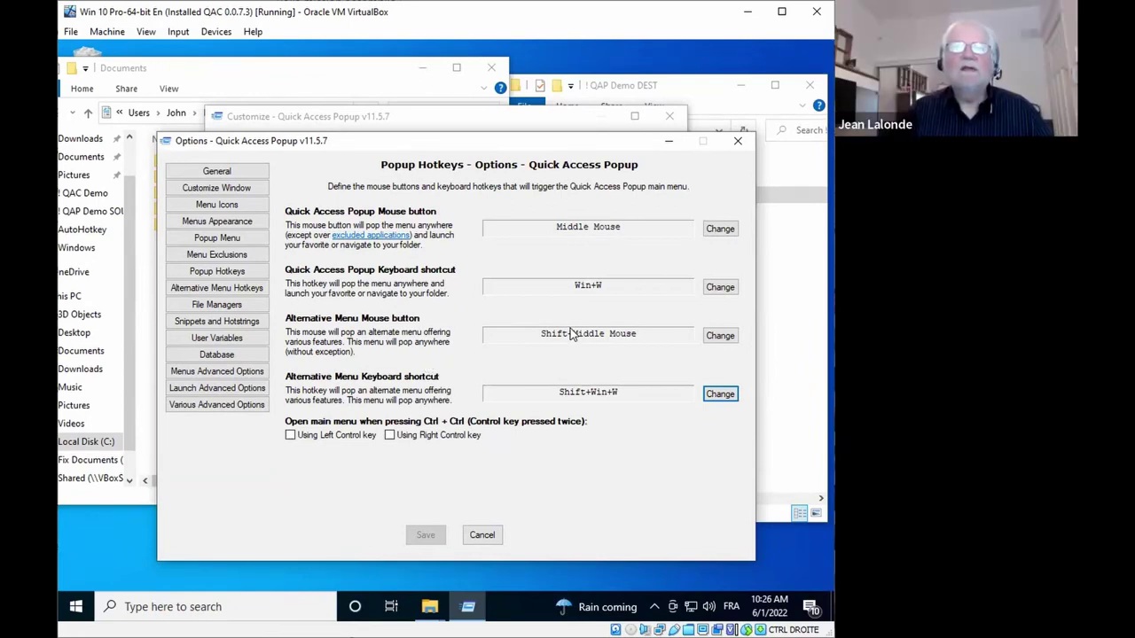
Step: In the Alternative Menu Hotkeys options, set the Edit a Favorite hotkey to Shift+Ctrl+Z and save the options
click(219, 290)
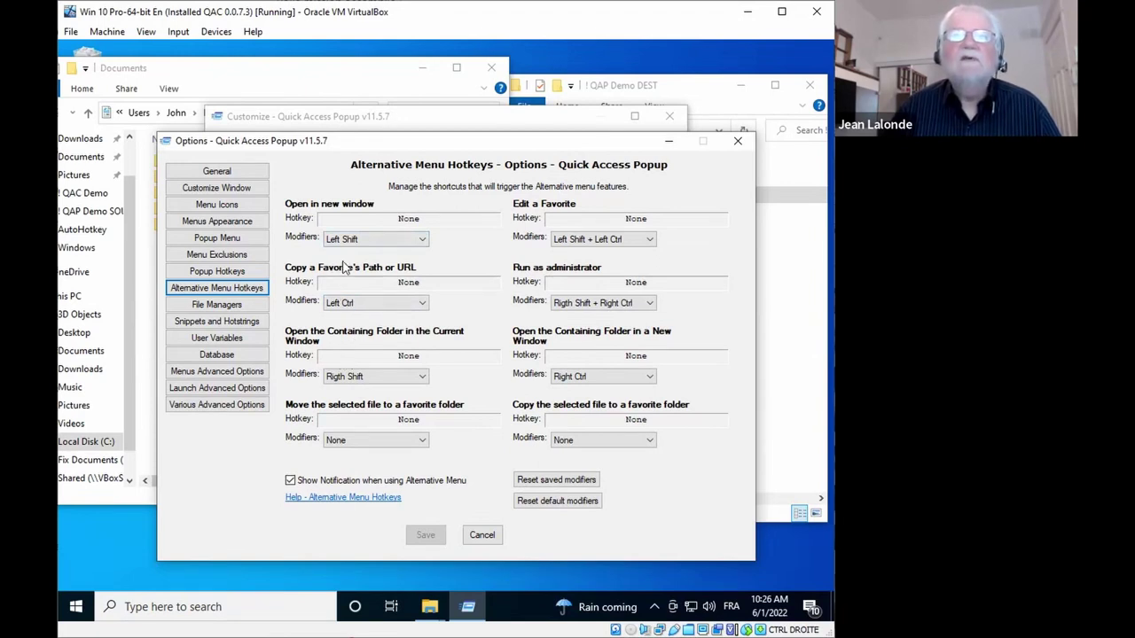
click(624, 222)
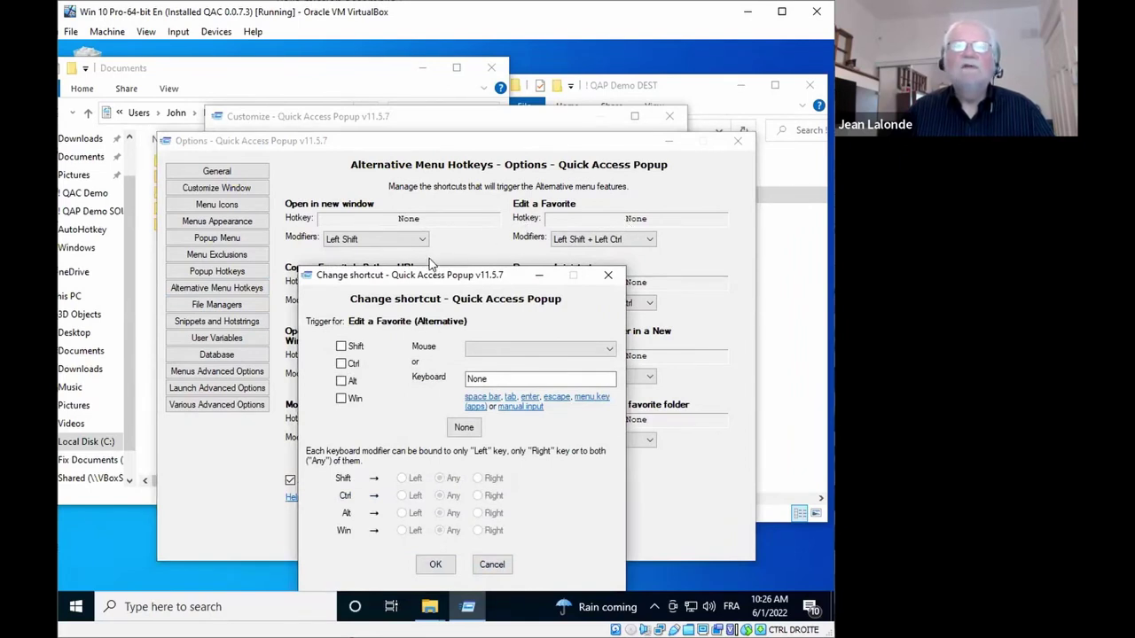
click(342, 346)
click(342, 363)
click(504, 382)
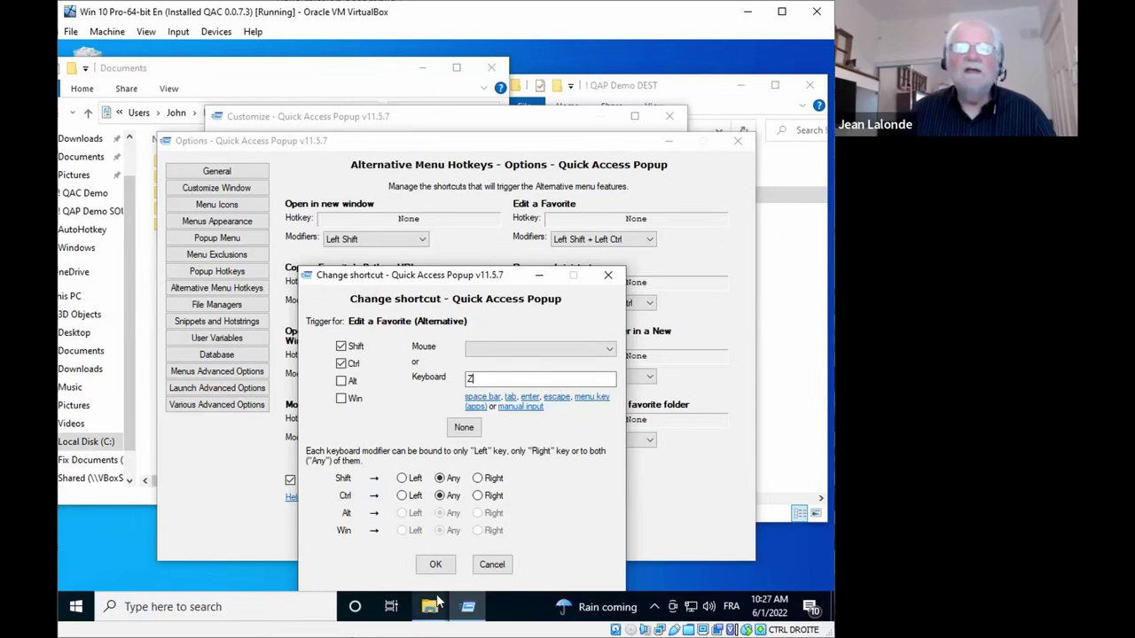
click(443, 568)
click(441, 539)
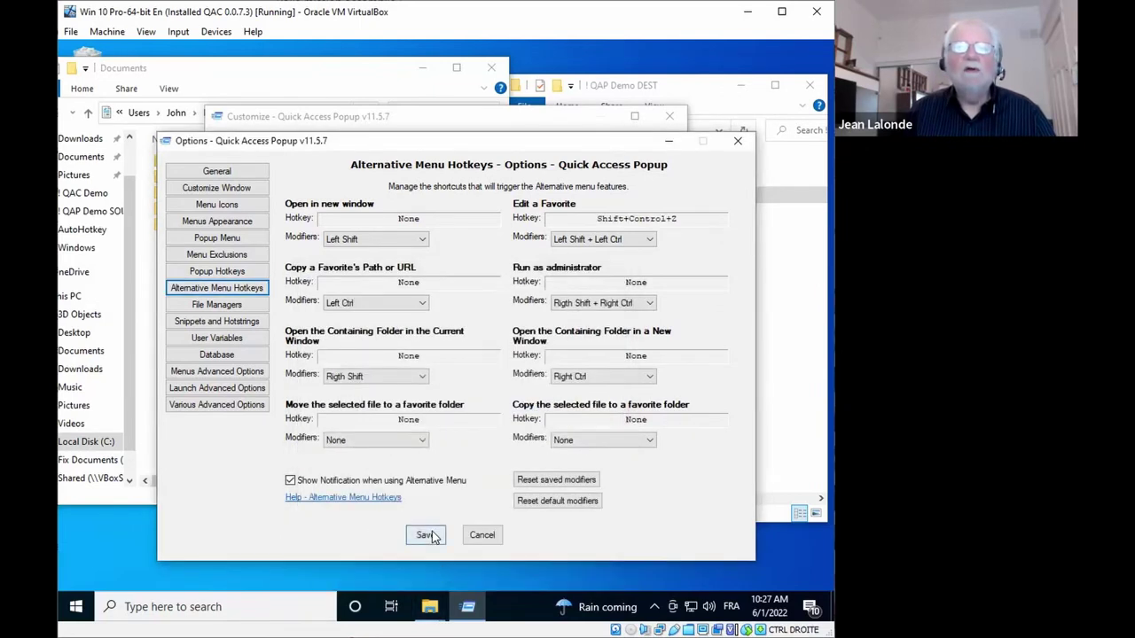
Step: Close the Customize window and minimize both folder windows to clear the desktop
click(669, 116)
click(422, 67)
click(740, 84)
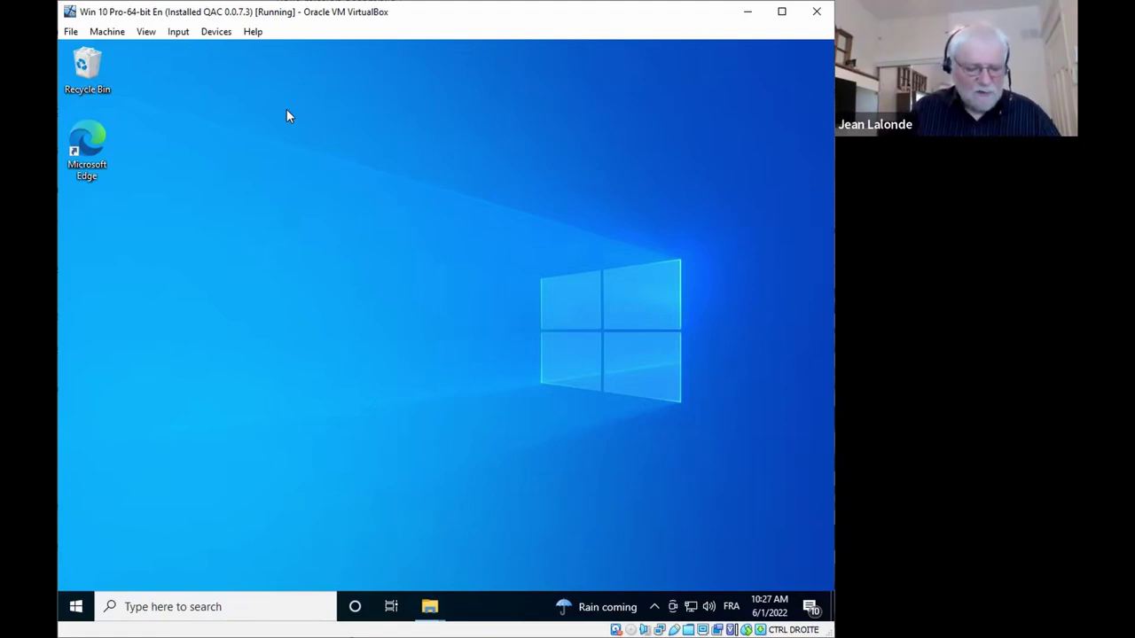
Step: Open the Lorem Ipsum favorite for editing through the new Edit a Favorite hotkey and cancel without changes
middle_click(286, 110)
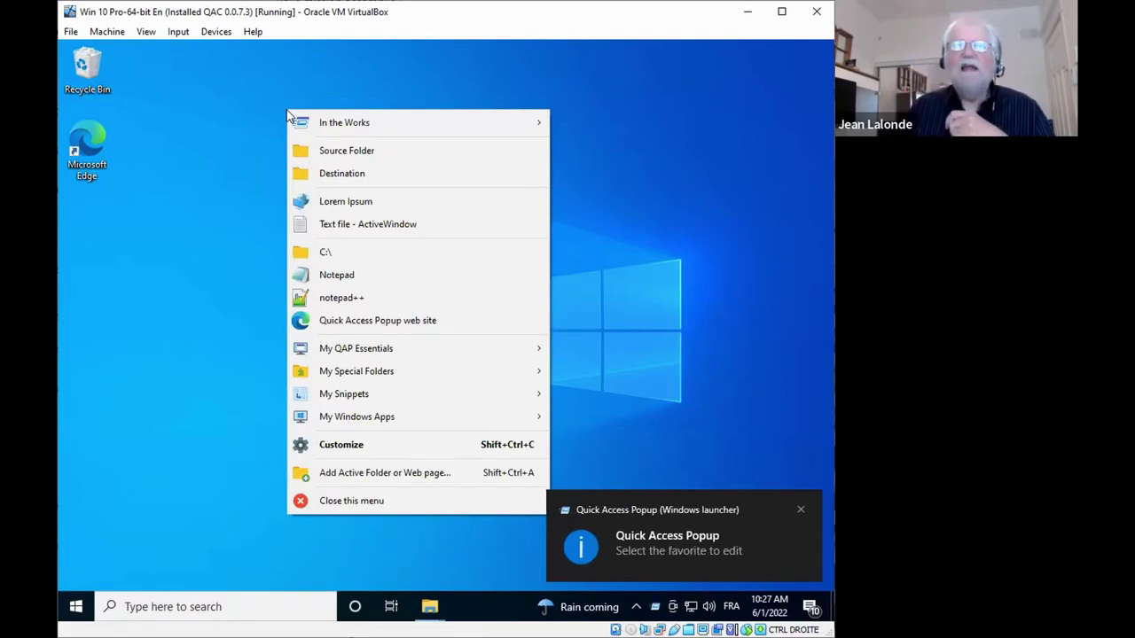
ctrl+shift+click(341, 203)
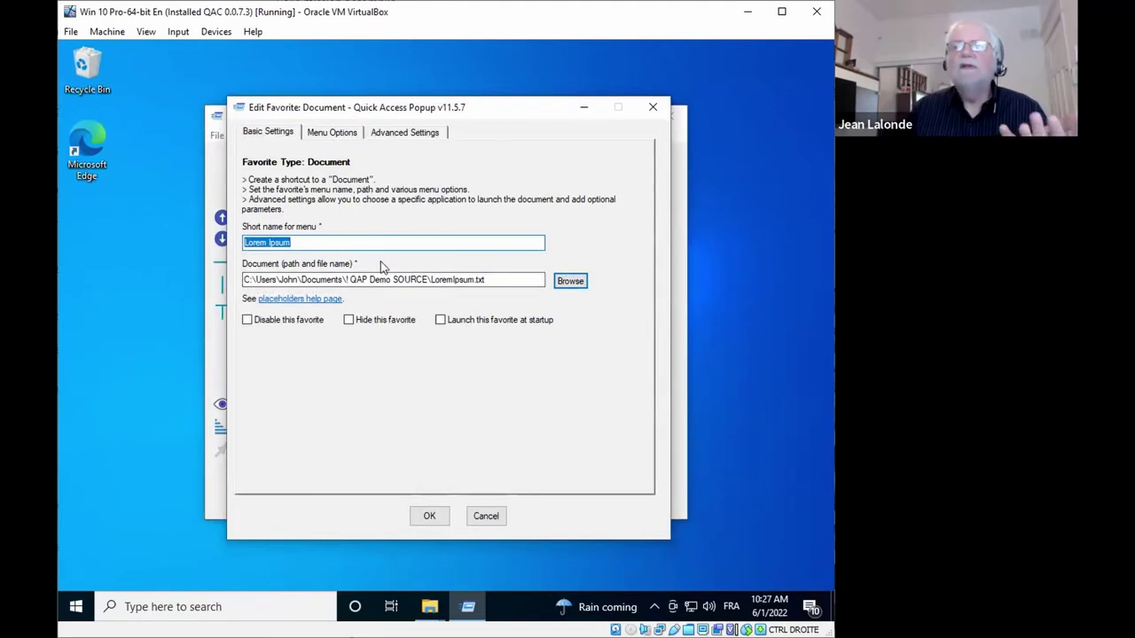
click(486, 516)
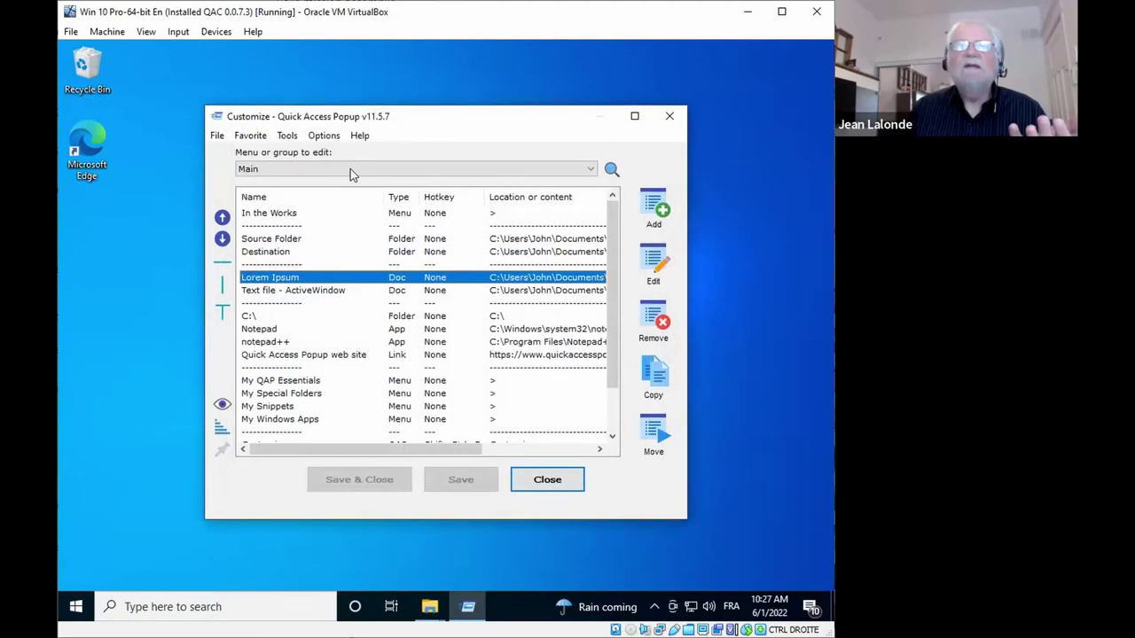
Step: Examine the available mouse triggers and the modifiers for Edit a Favorite in the Alternative Menu Hotkeys options, and close the windows unchanged
click(323, 136)
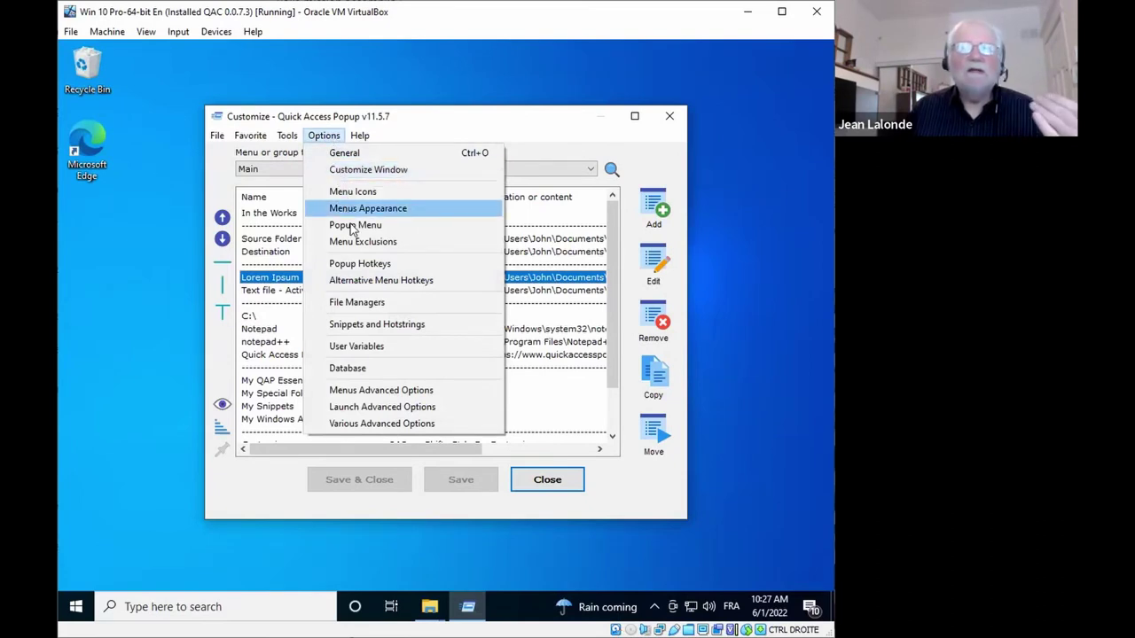
click(355, 281)
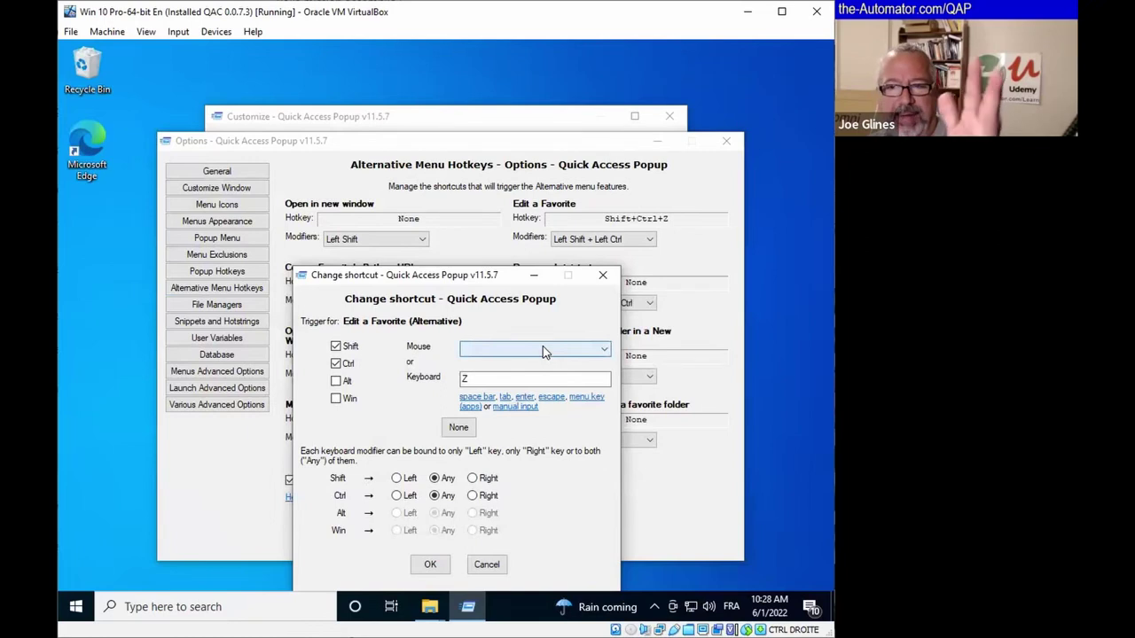
click(542, 348)
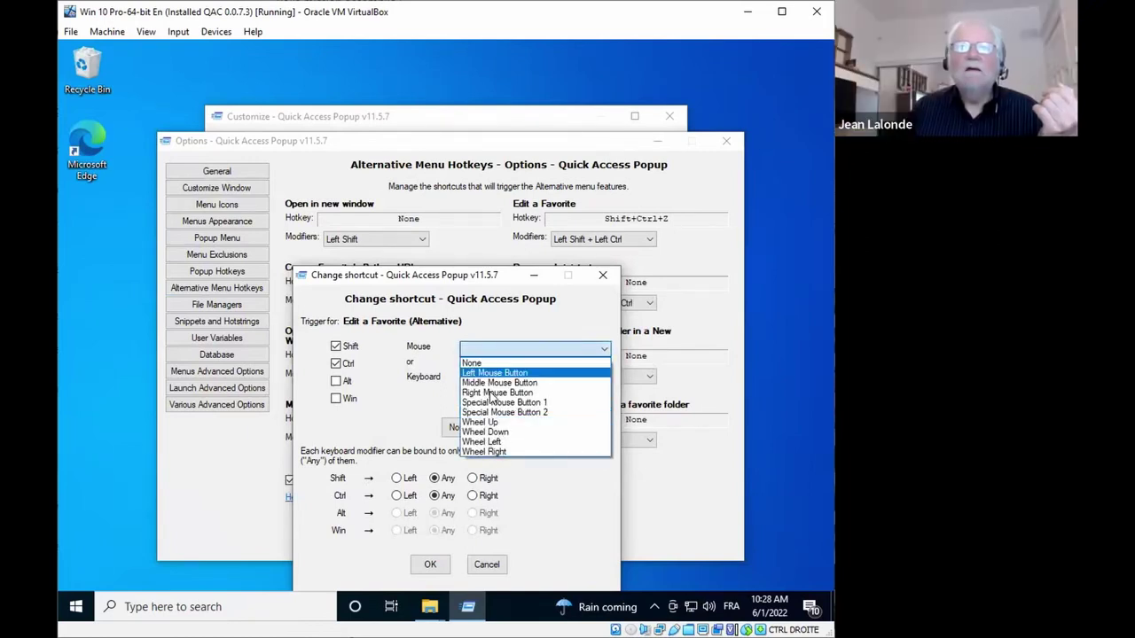
click(436, 404)
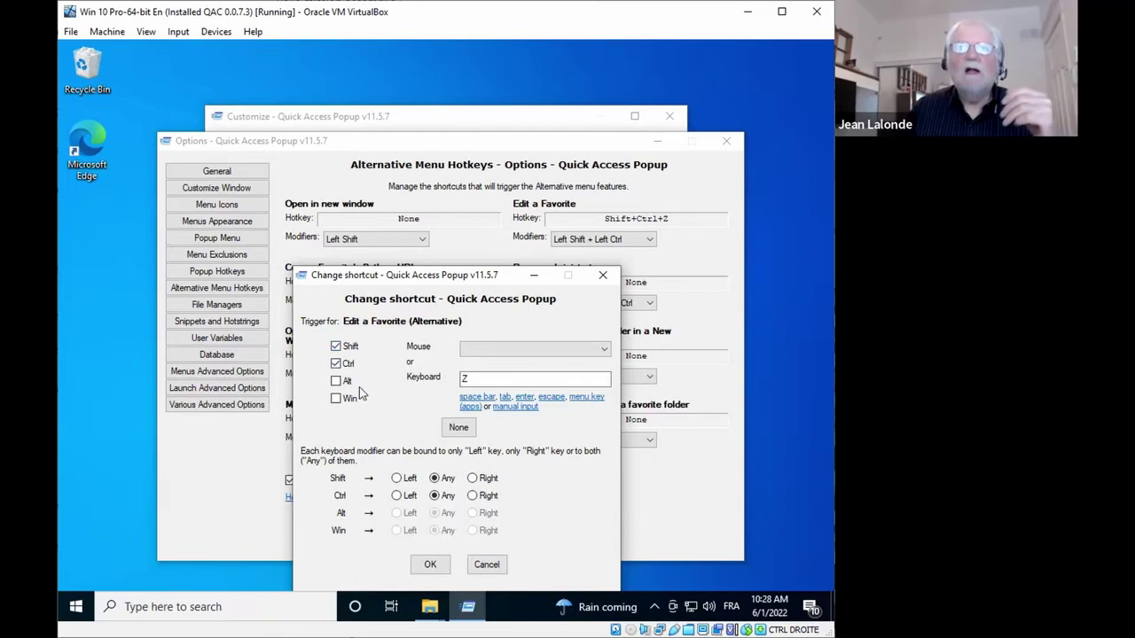
click(484, 564)
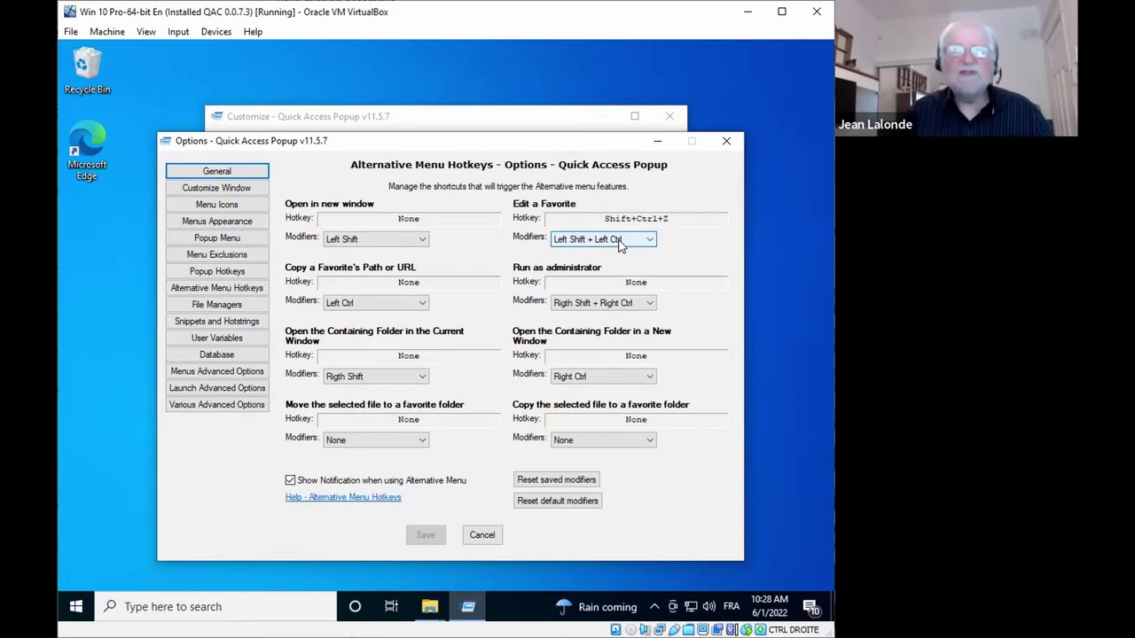
click(478, 538)
click(537, 479)
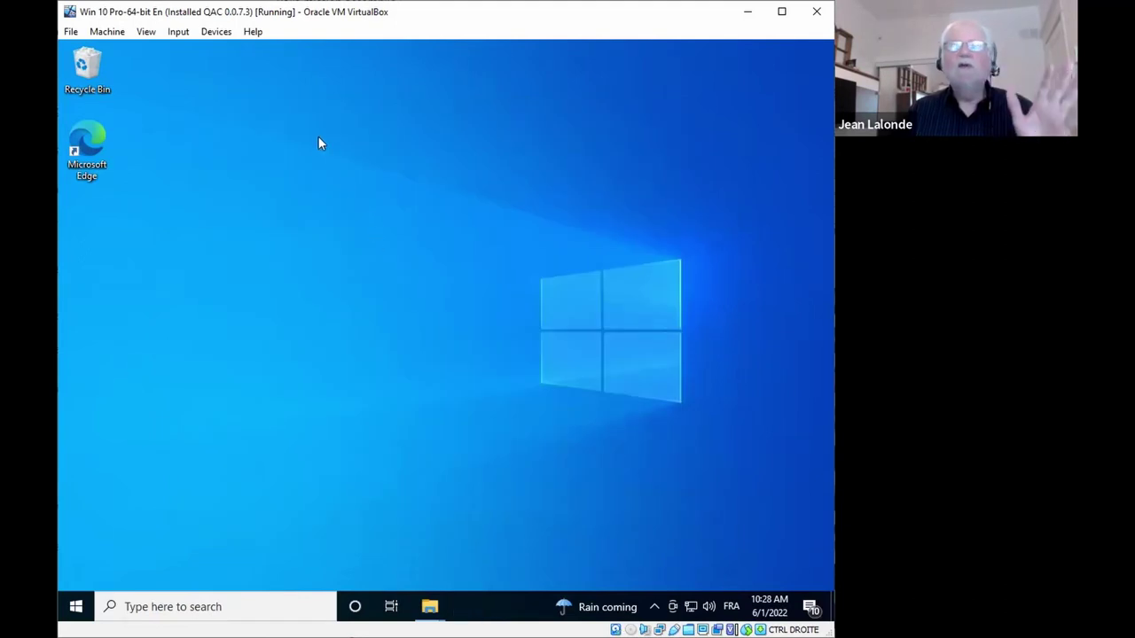
Step: View the main popup menu and the Alternative Menu on the desktop, closing each one
middle_click(320, 139)
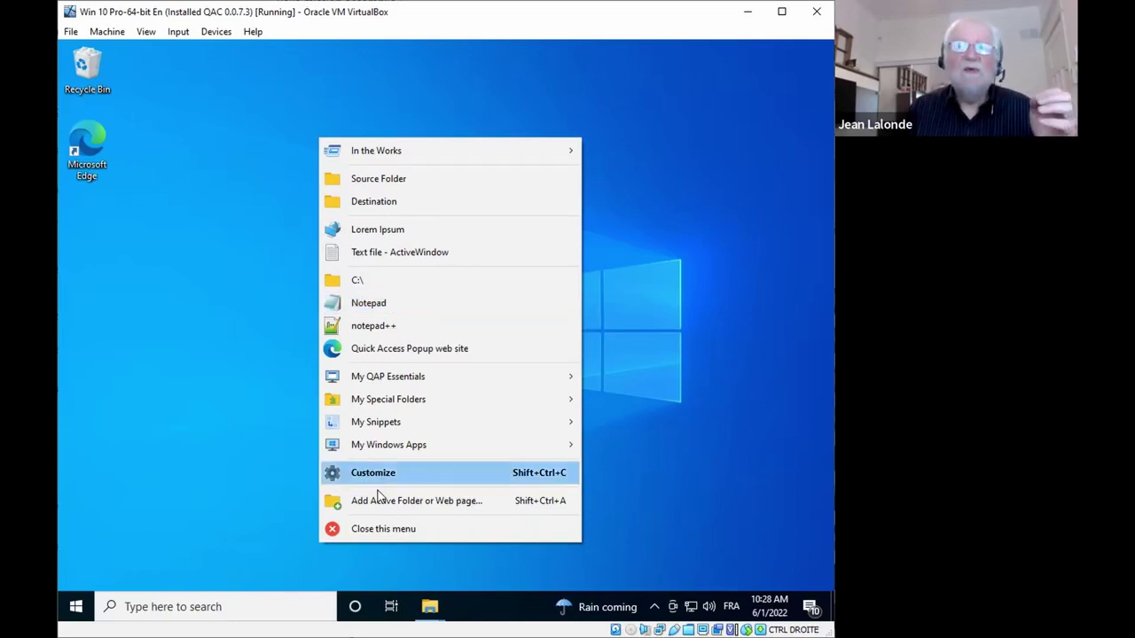
click(367, 530)
middle_click(265, 350)
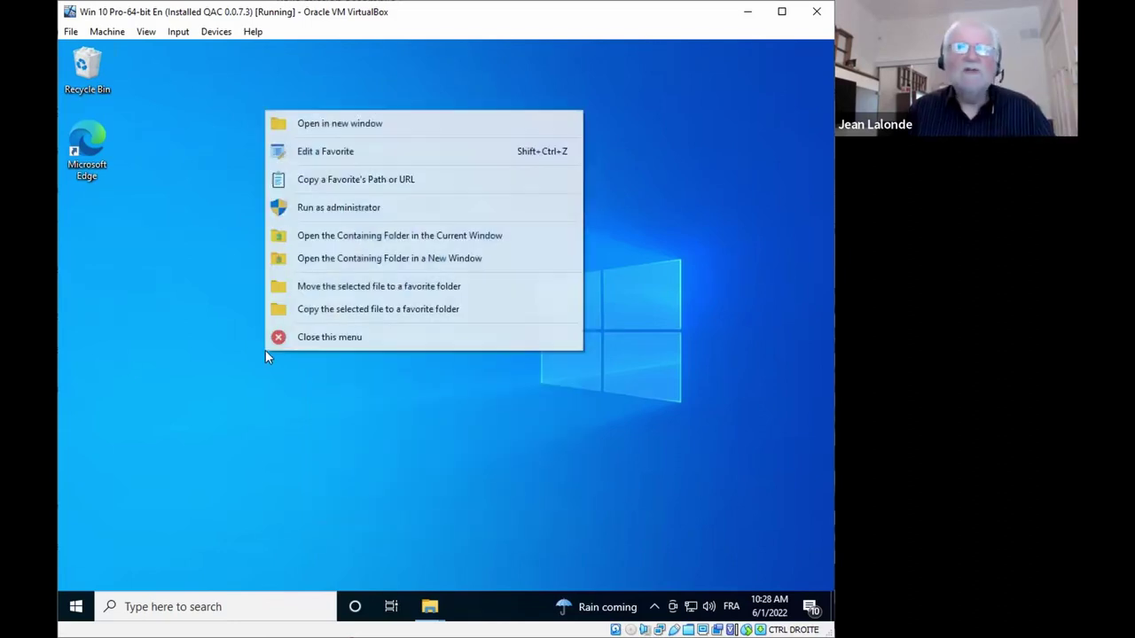
click(304, 337)
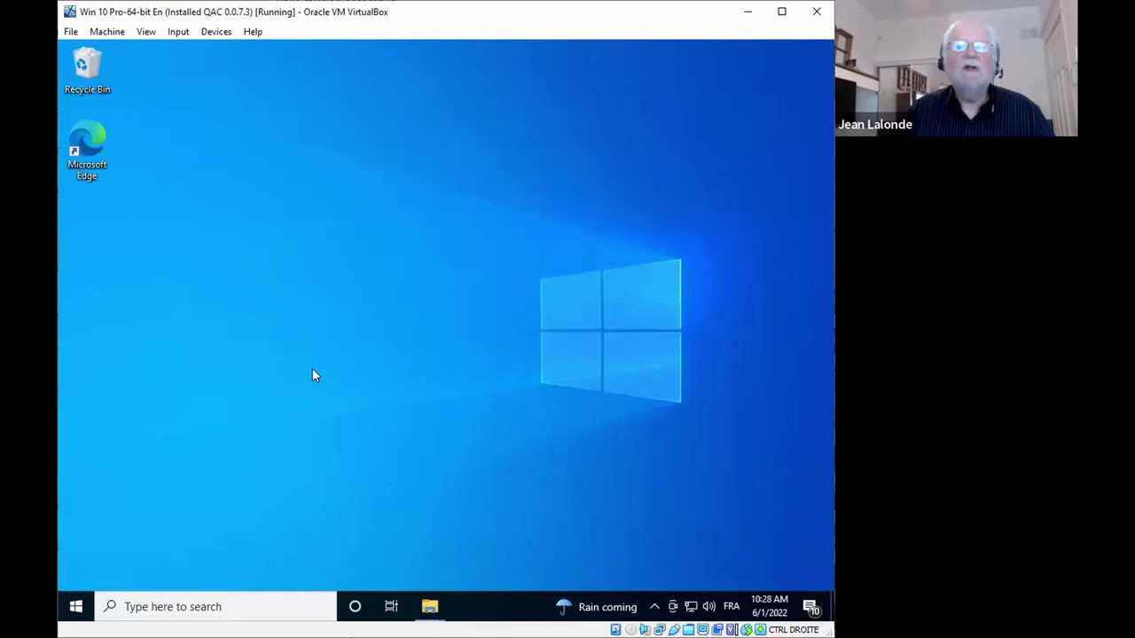
Step: Open the Notepad favorite for editing from the main menu with the Edit a Favorite modifiers, and cancel the edit
middle_click(324, 290)
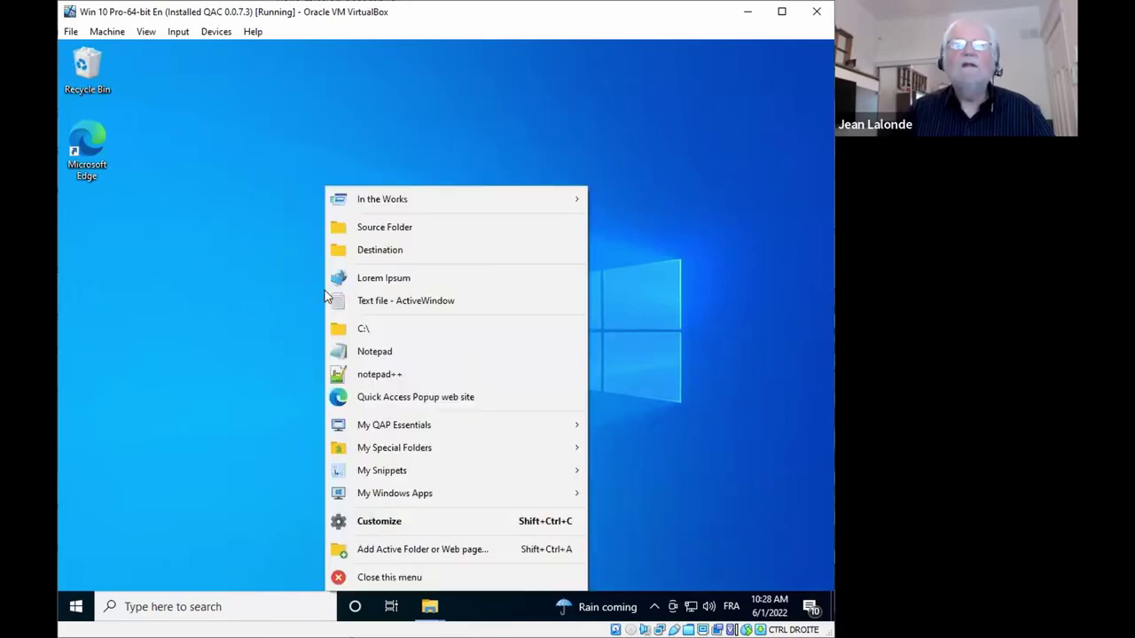
ctrl+shift+click(395, 352)
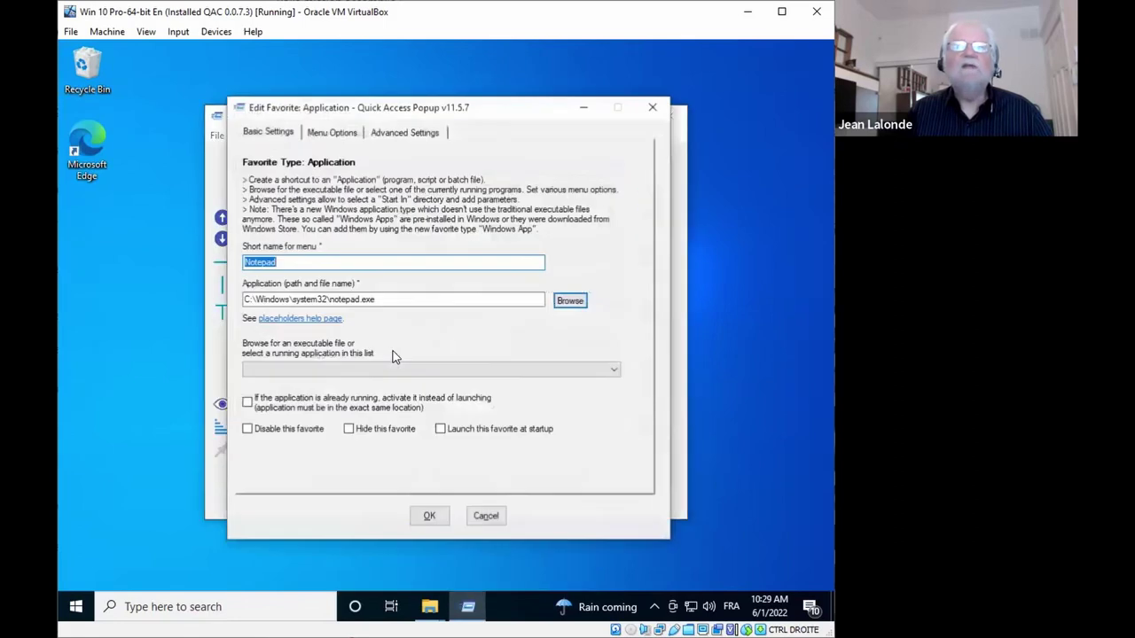
click(479, 517)
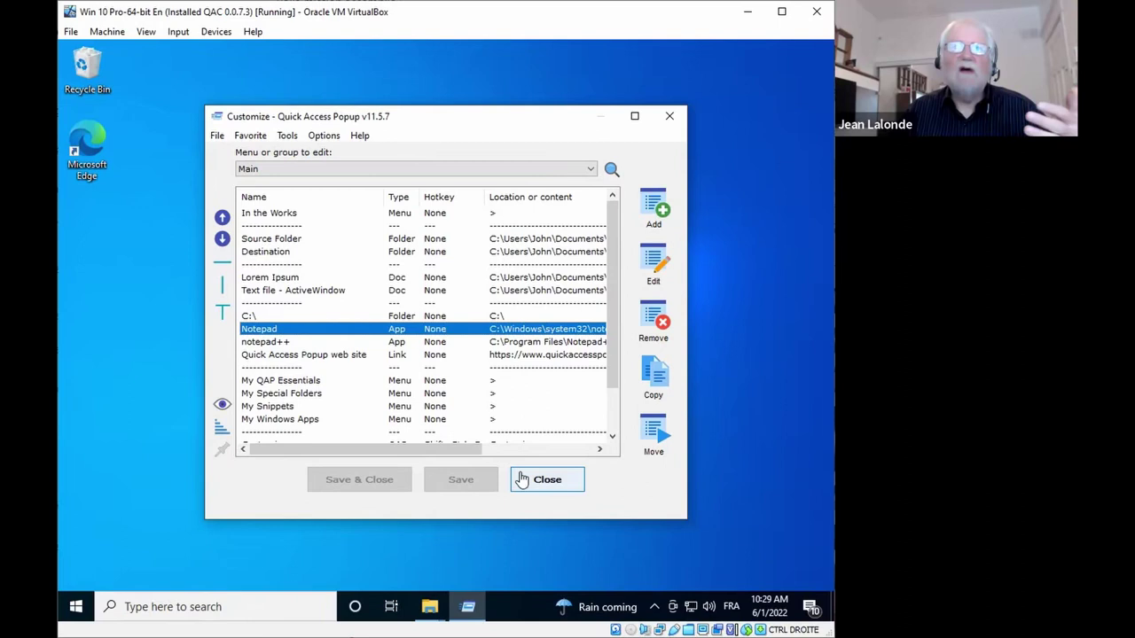
Step: Open the notepad++ favorite for editing directly from the main menu, cancel the edit, and close the Customize window
middle_click(369, 258)
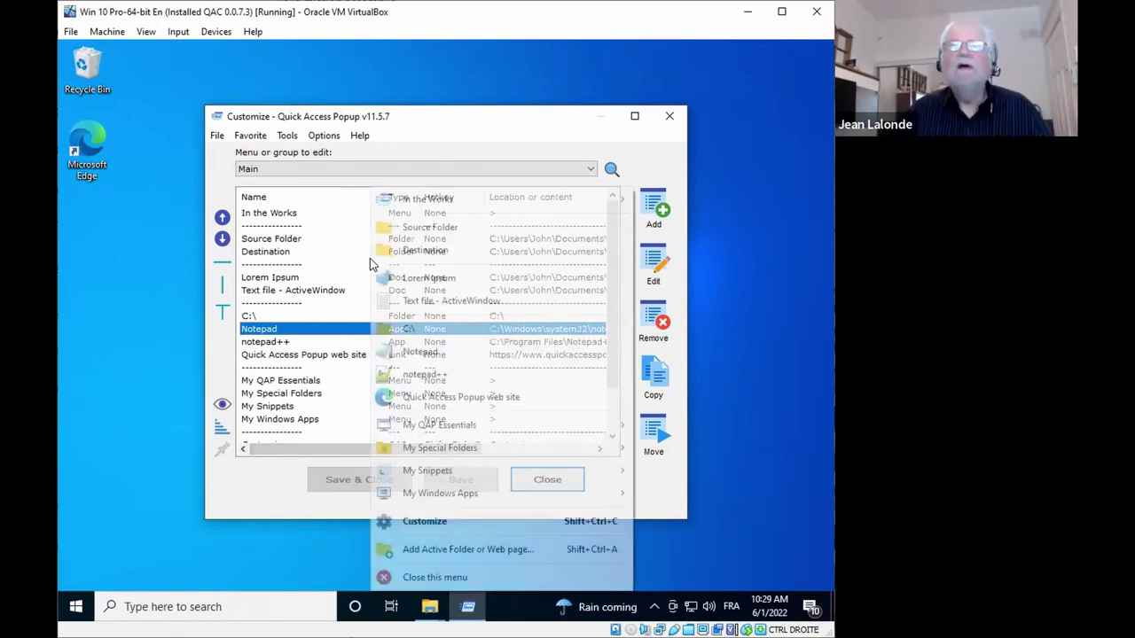
shift+click(427, 376)
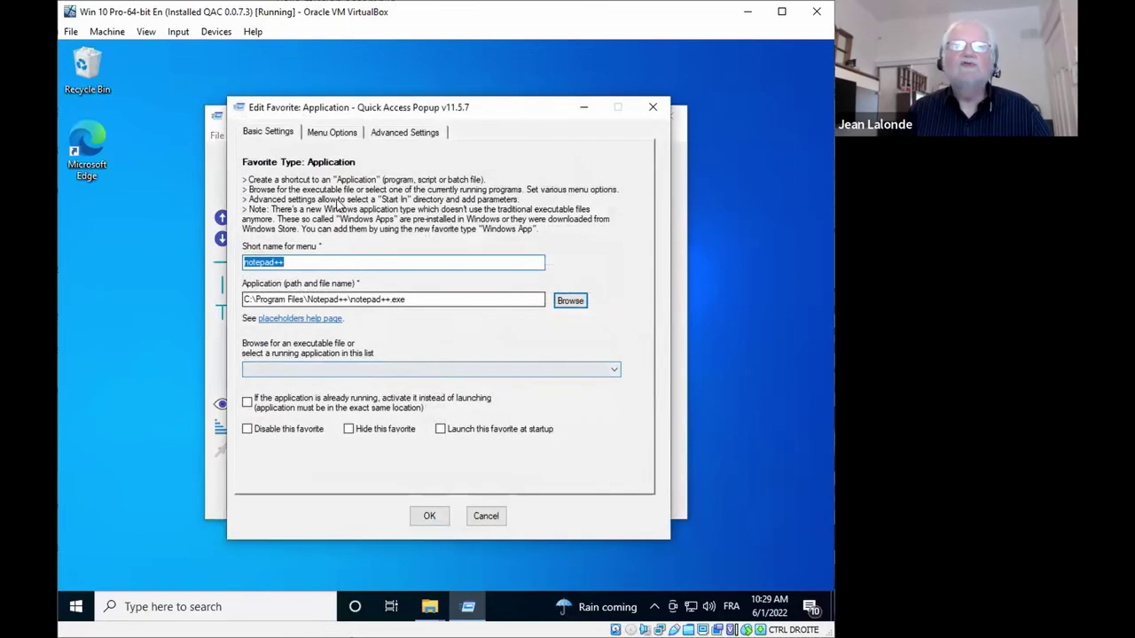
click(485, 516)
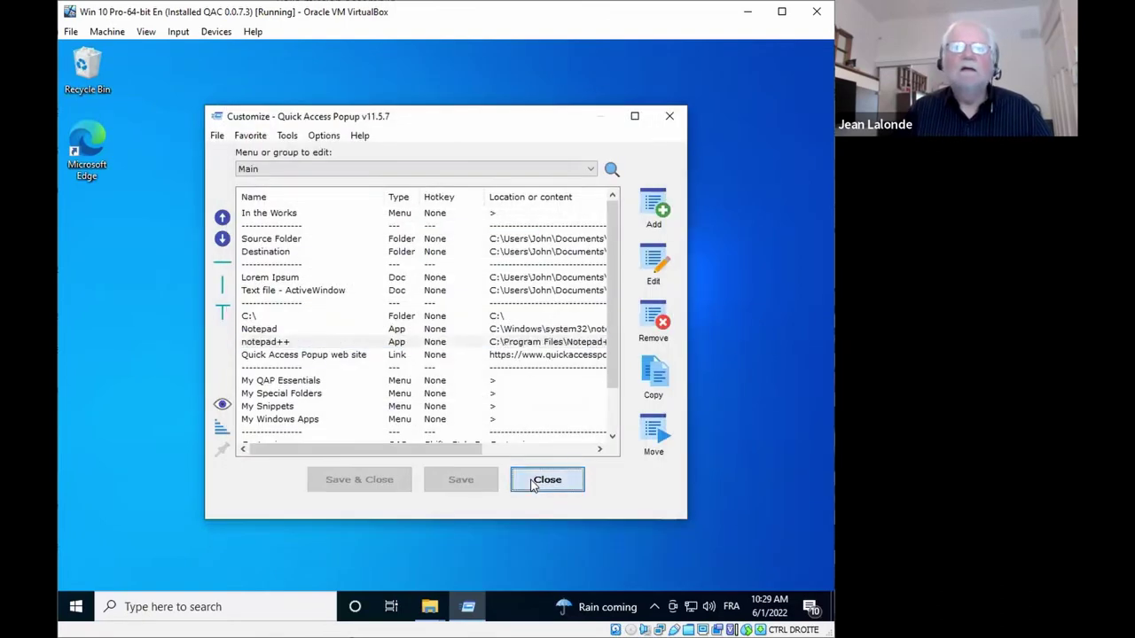
click(536, 481)
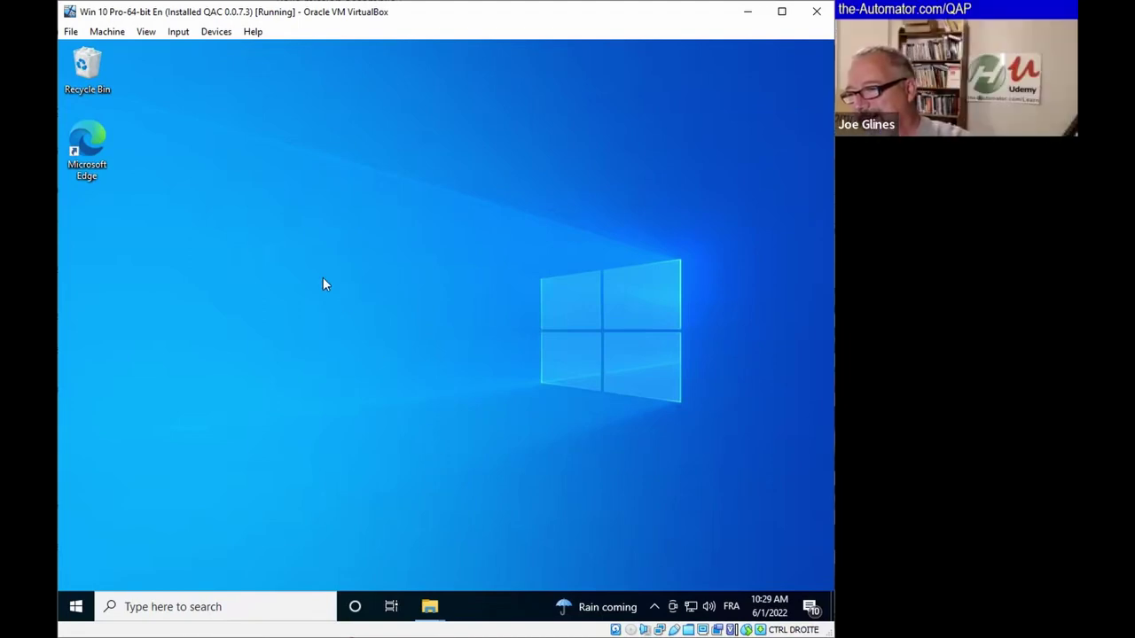
Step: Reopen the Customize window and bring up the Alternative Menu Hotkeys options
middle_click(304, 227)
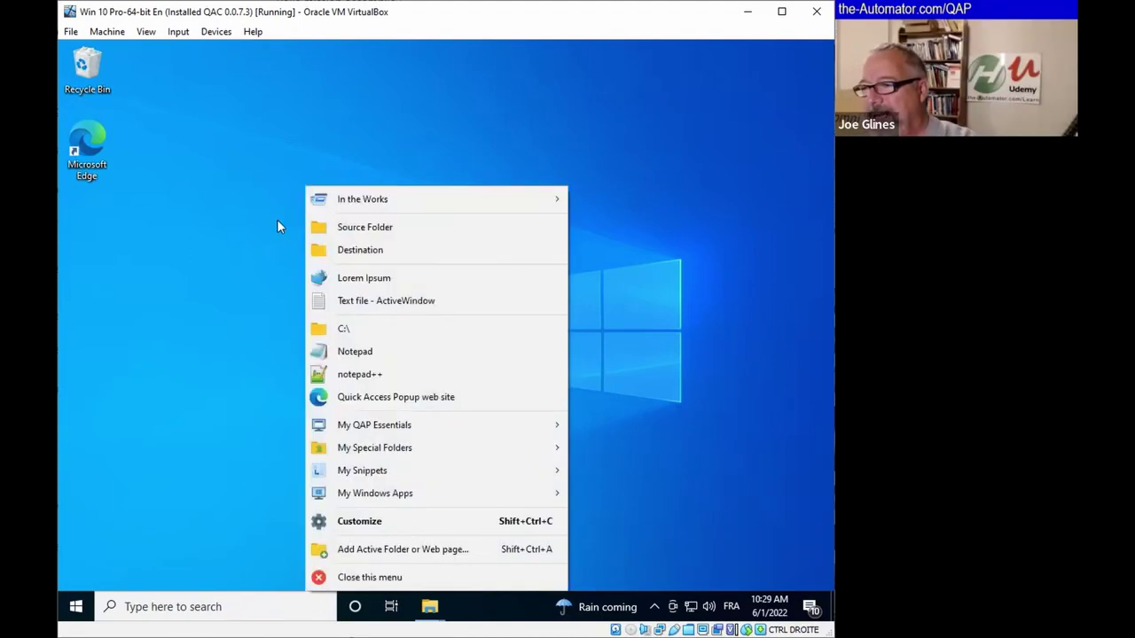
click(375, 521)
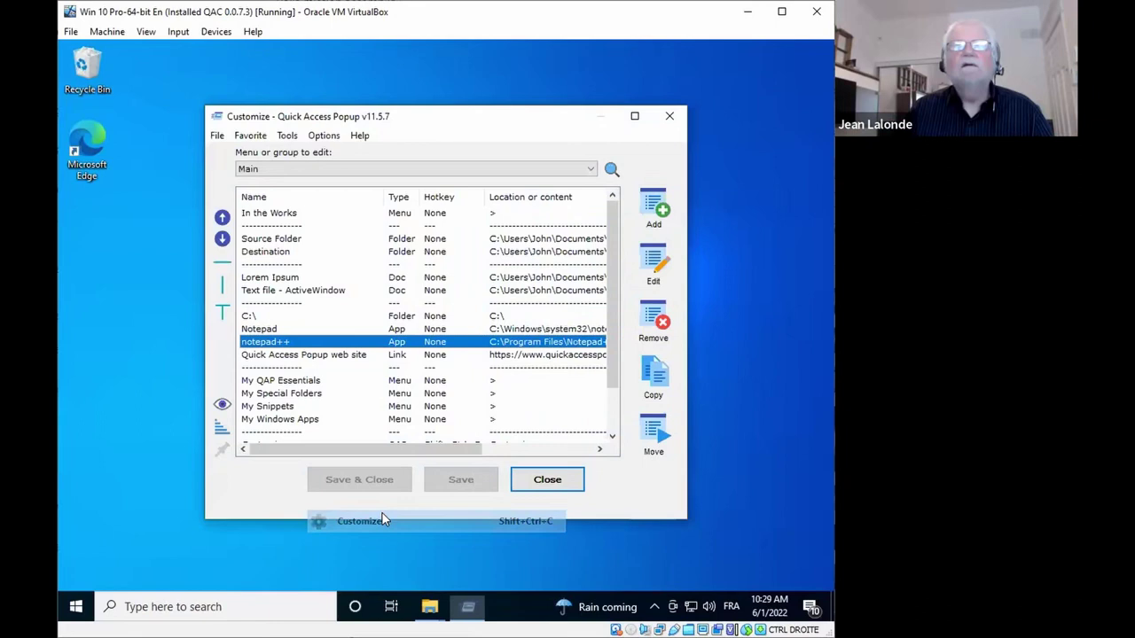
click(323, 136)
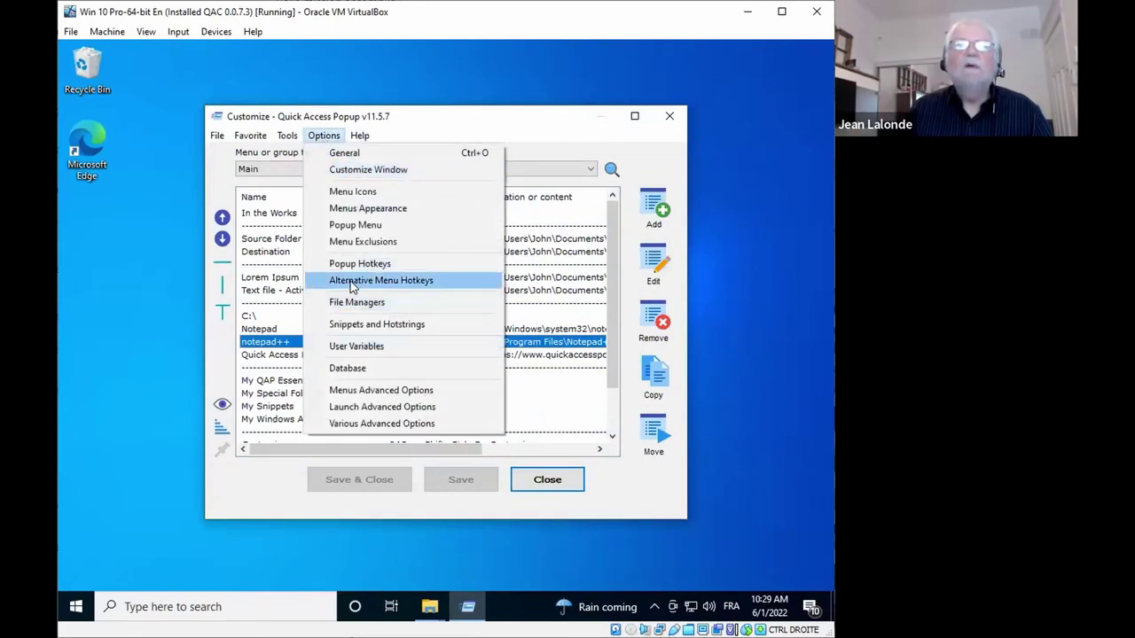
click(391, 282)
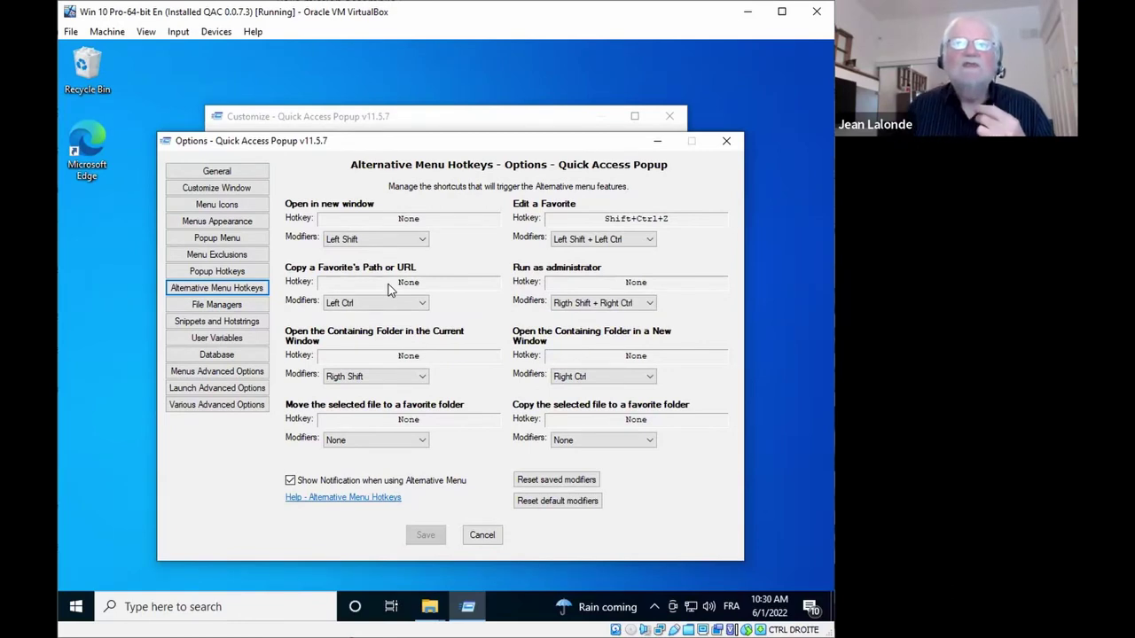
Step: Look over the modifier choices for Open in new window and briefly view the main popup menu, leaving the setting as it is
click(422, 239)
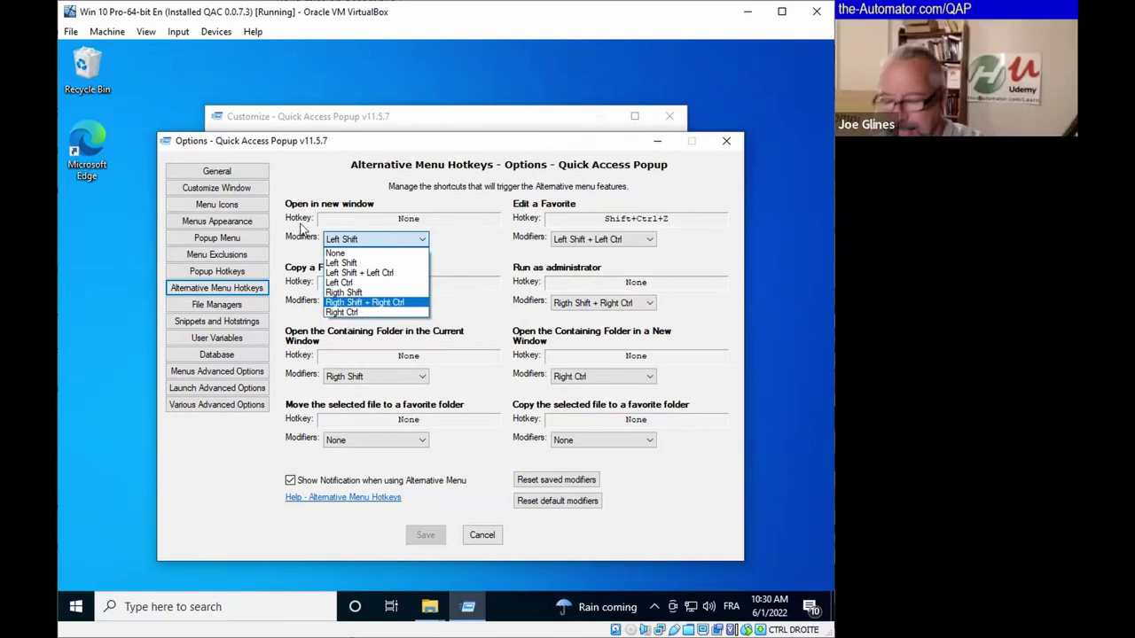
click(144, 257)
middle_click(121, 259)
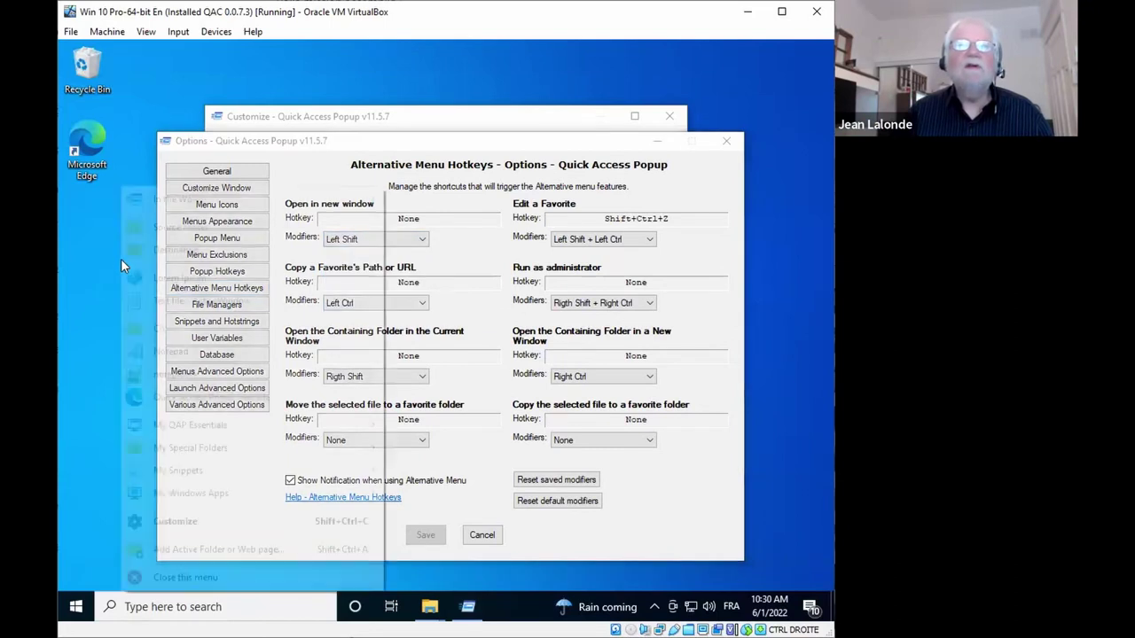
key(Escape)
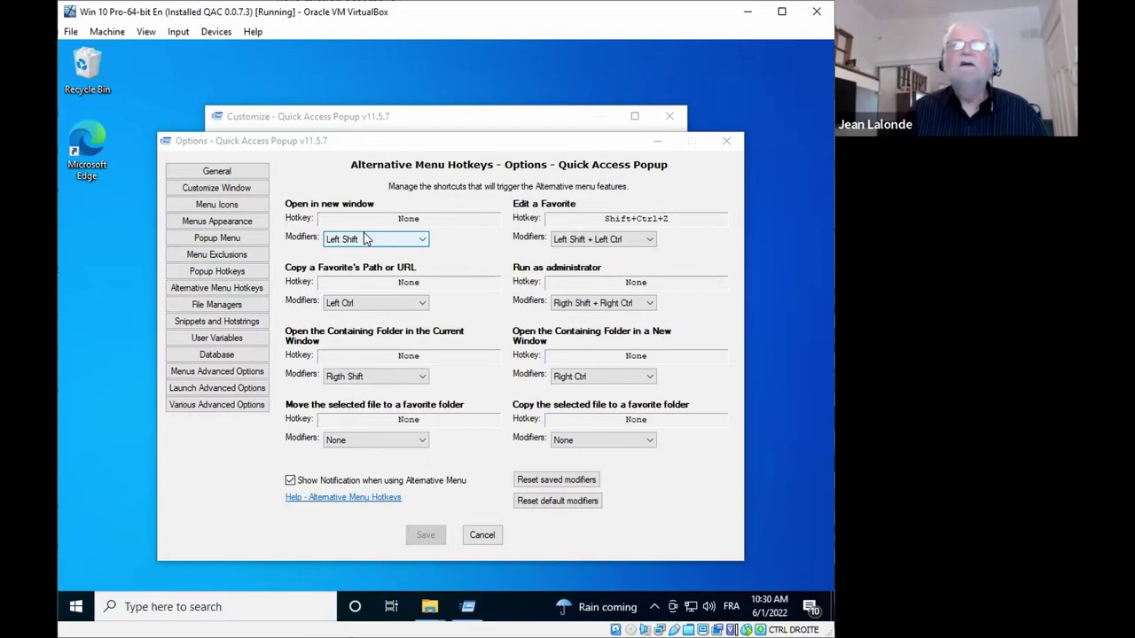
click(407, 243)
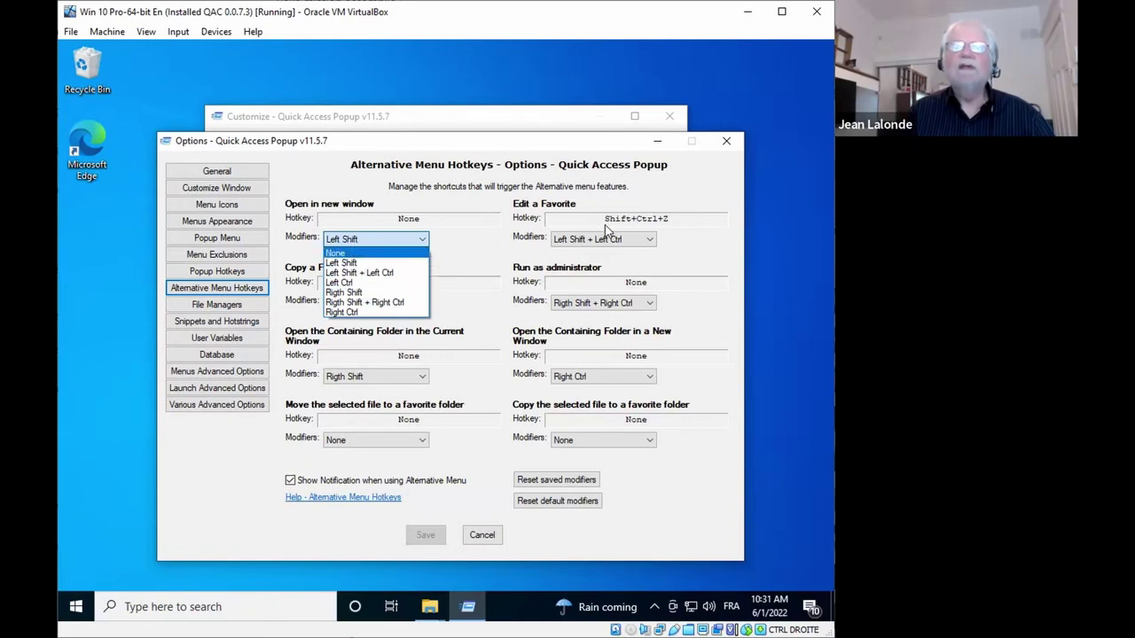
click(608, 201)
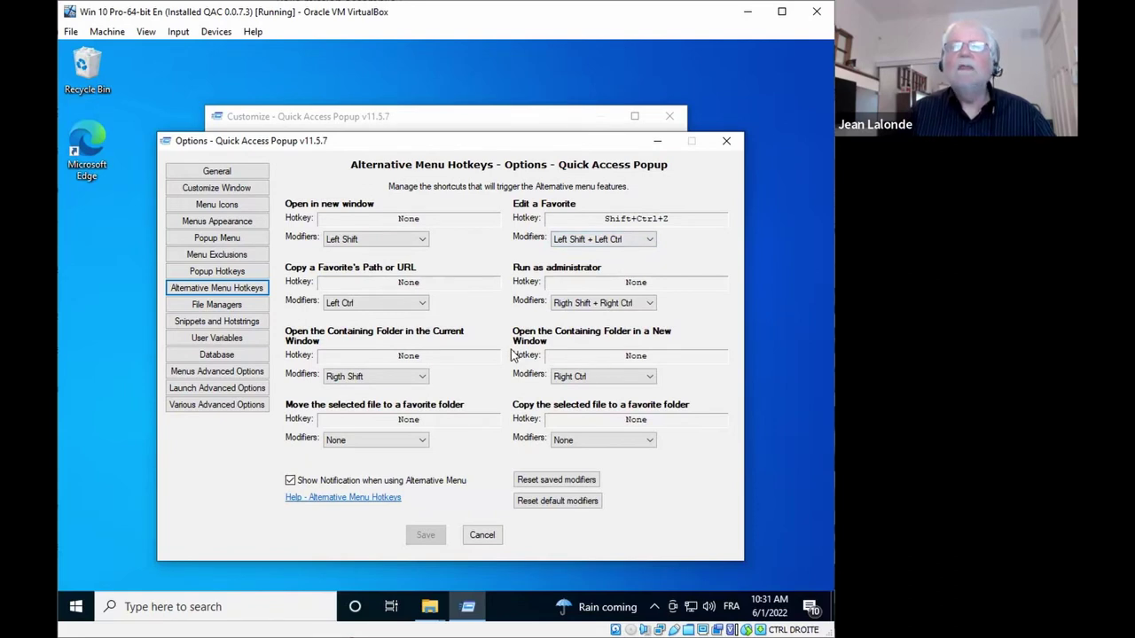
Step: Choose Left Shift as the modifier for Copy a Favorite's Path or URL and try to save the options
click(369, 305)
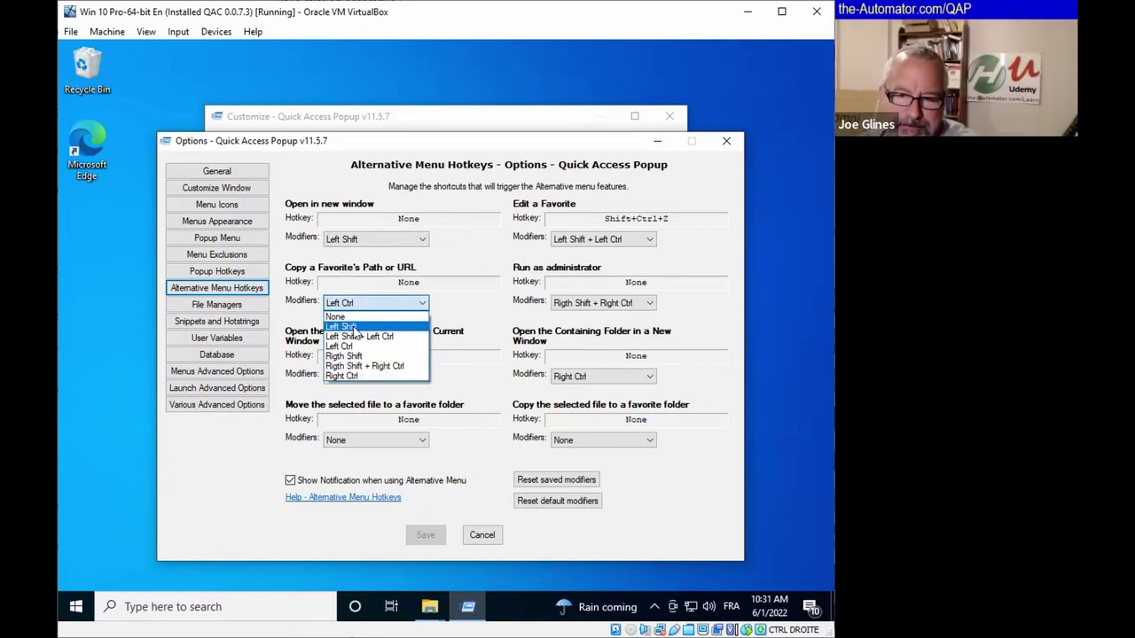
click(353, 327)
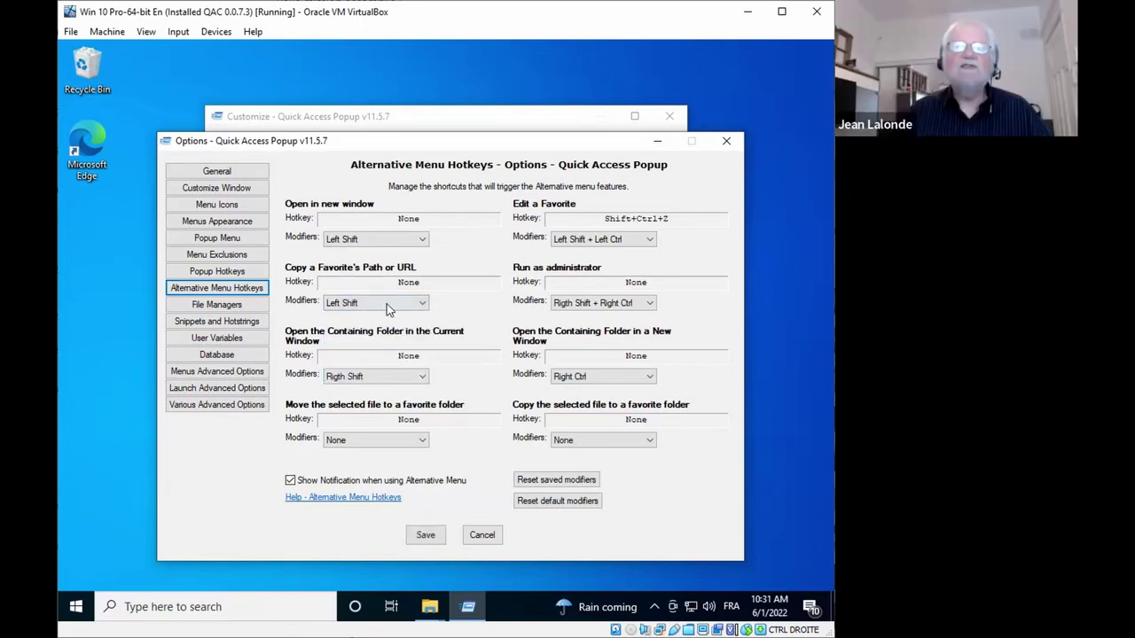
click(428, 535)
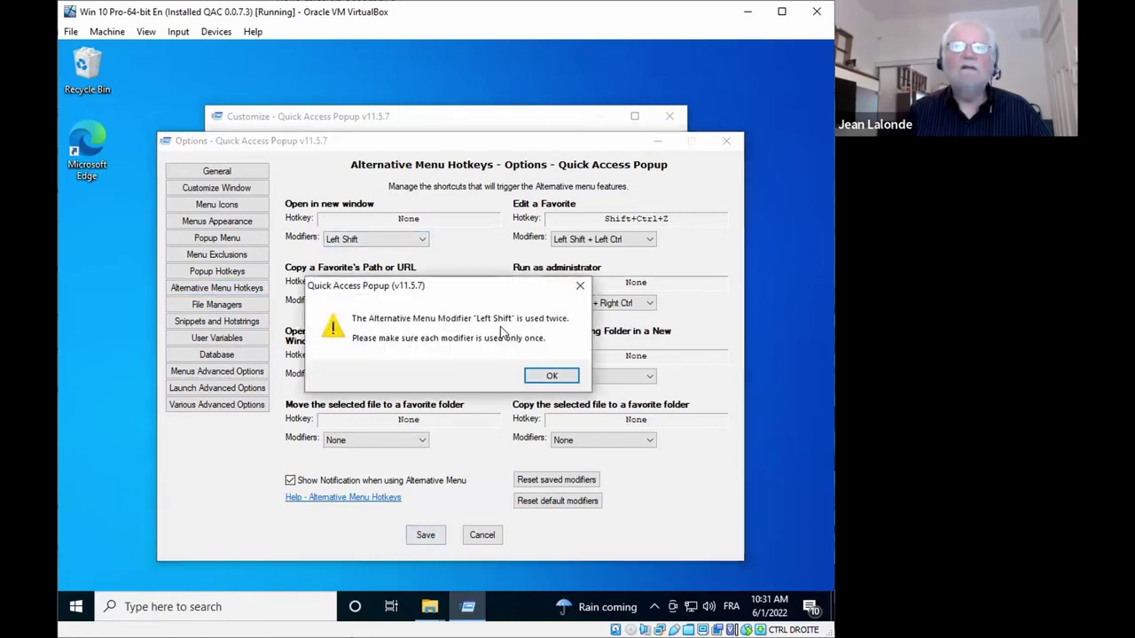
click(563, 376)
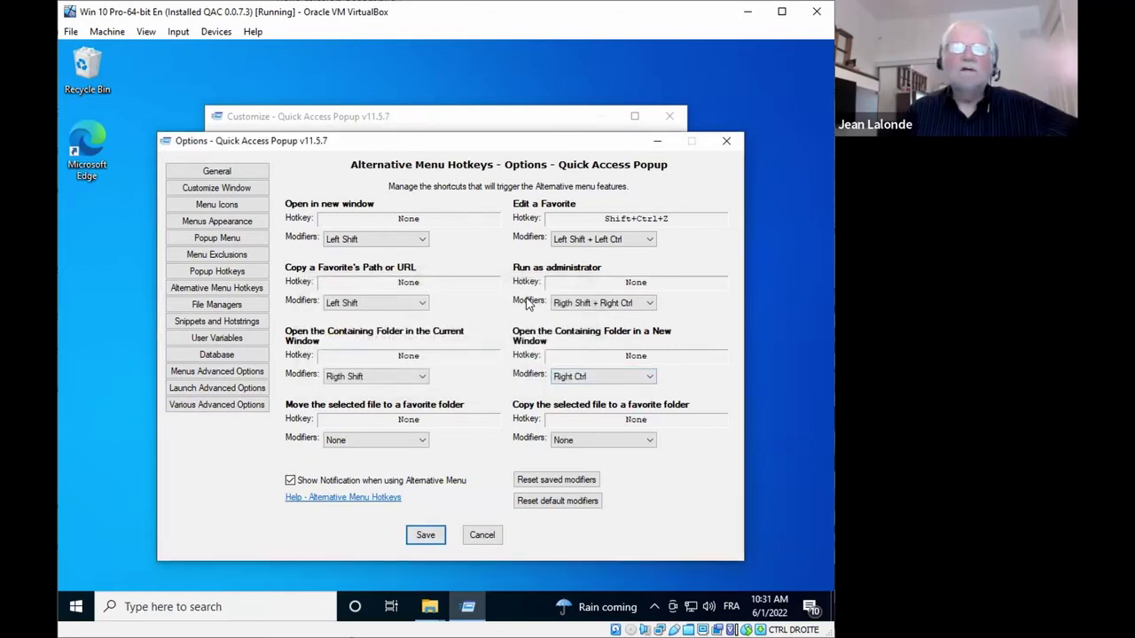
Step: Set the Open in new window modifiers to None and save the Alternative Menu Hotkeys options
click(421, 245)
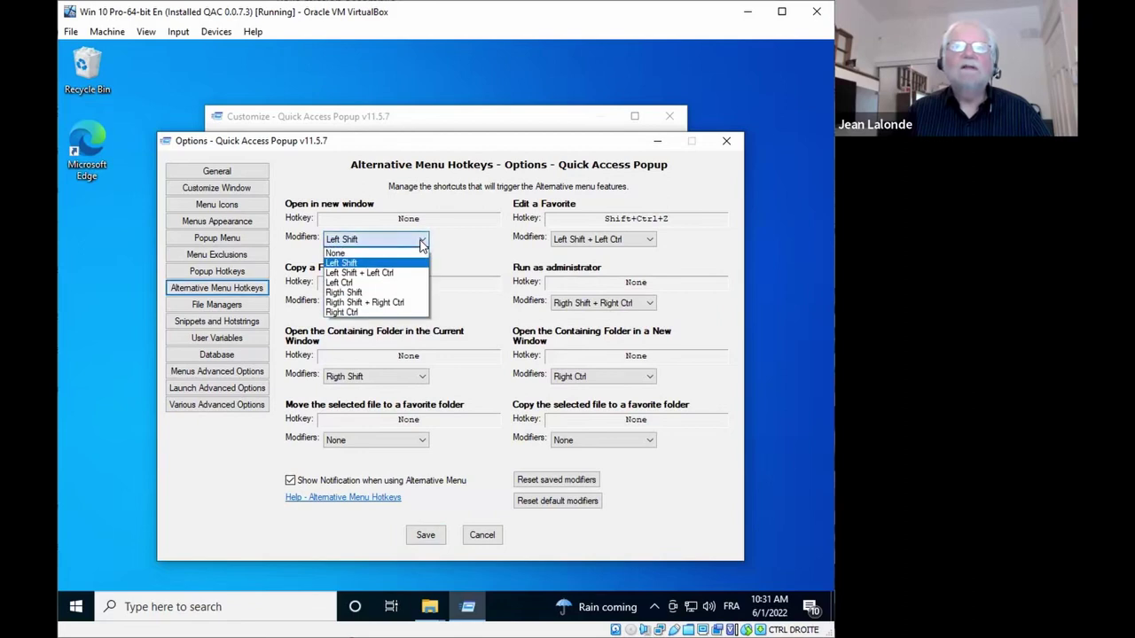
click(359, 252)
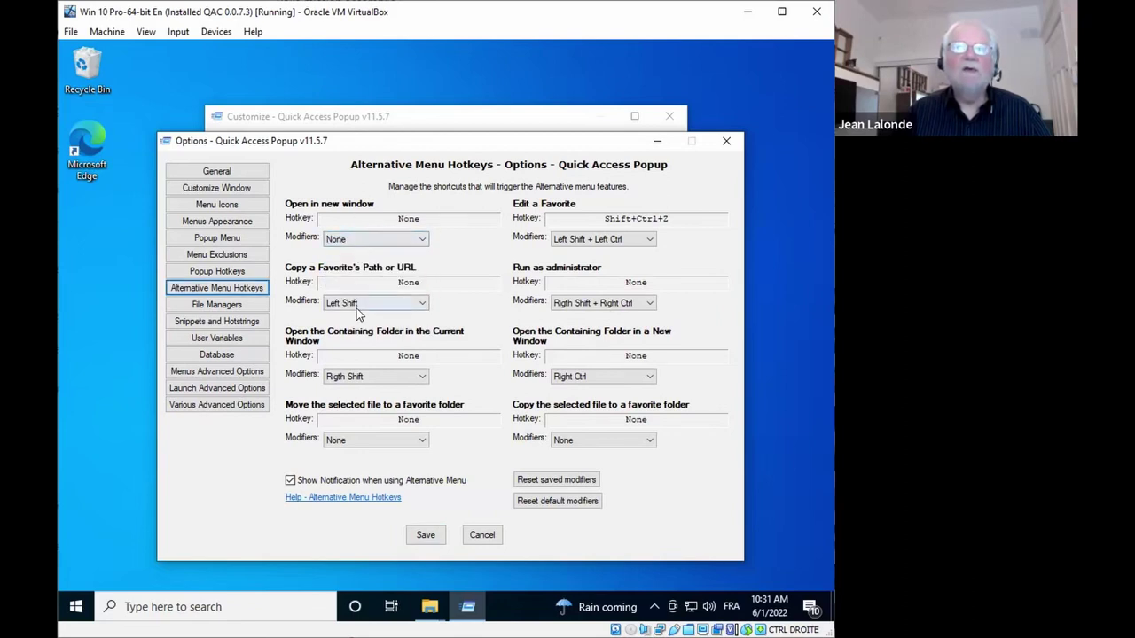
click(426, 535)
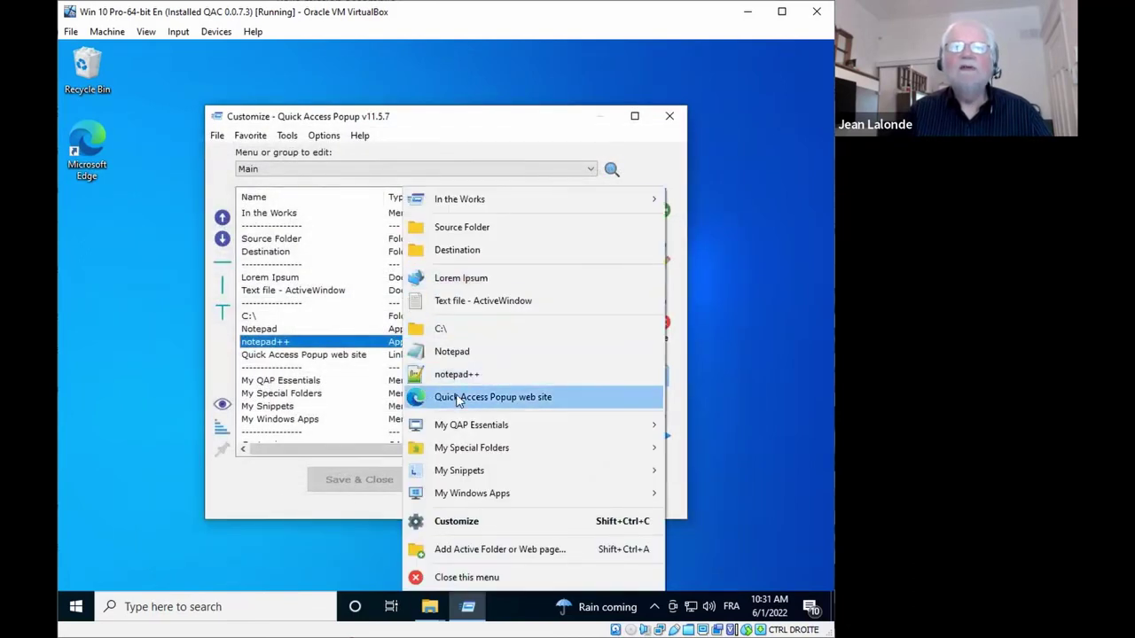
Step: Dismiss the popup menu, open the Quick Access Clipboard editor, and move it clear of the favorites list in the Customize window
click(88, 371)
key(ctrl+shift+v)
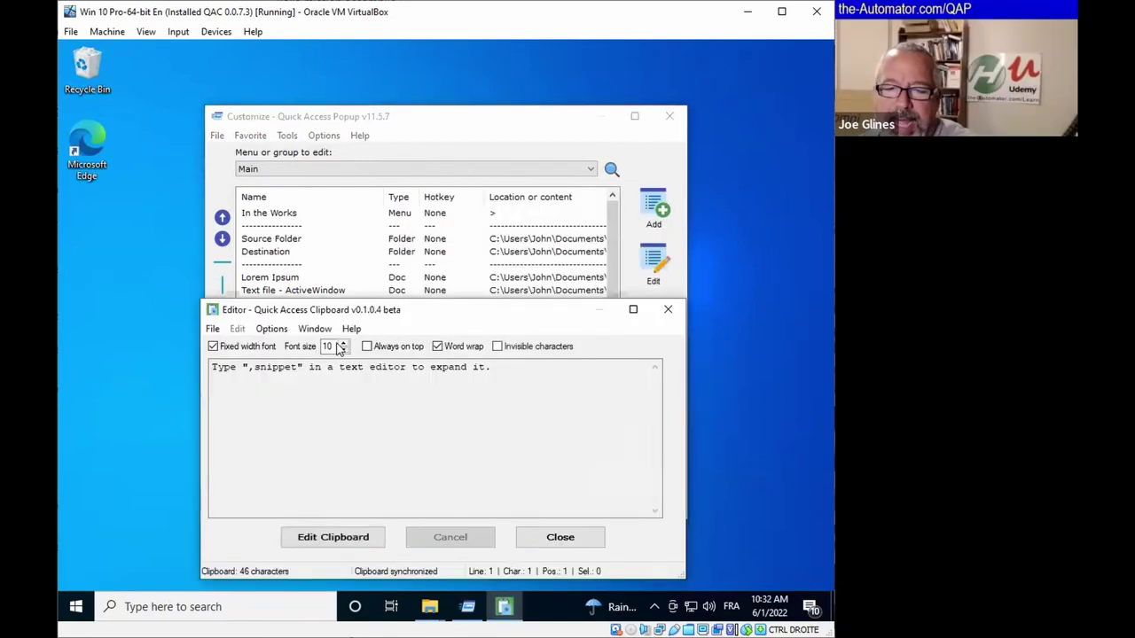
drag(382, 314, 559, 129)
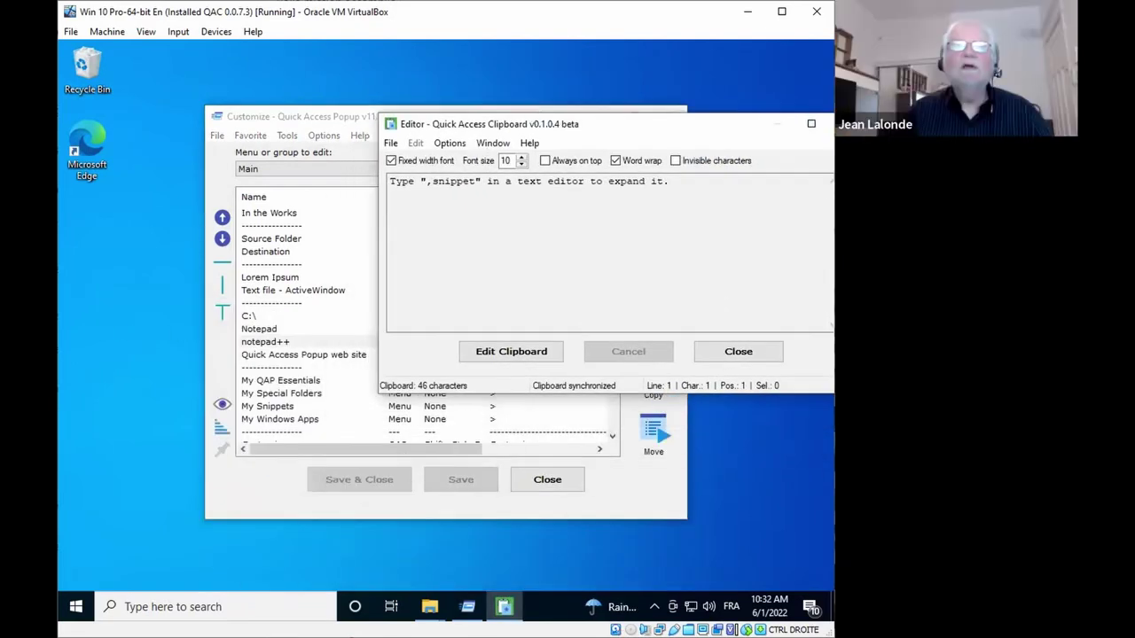
Step: Copy the Quick Access Popup web site favorite's URL from the main menu using its assigned modifier, and close the clipboard editor
middle_click(101, 269)
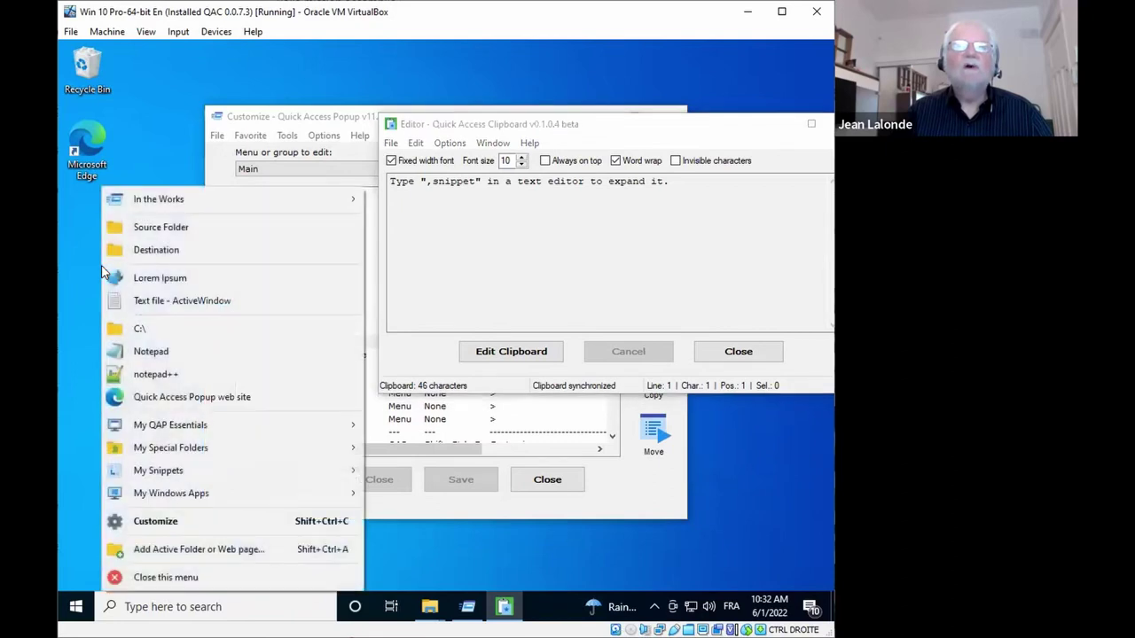
ctrl+click(135, 397)
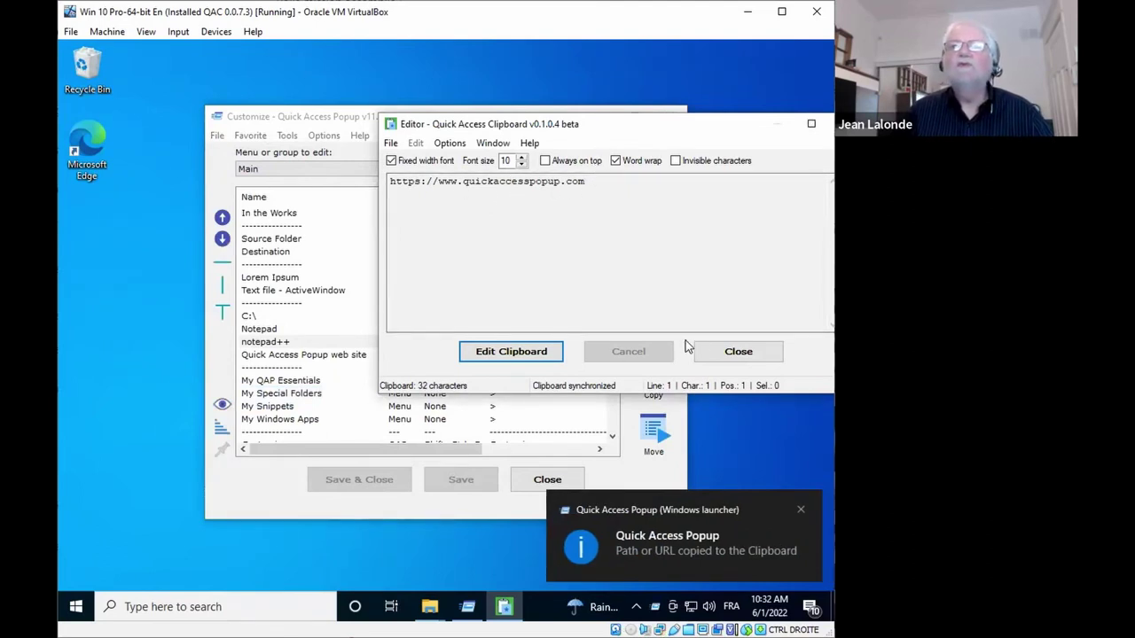
click(738, 352)
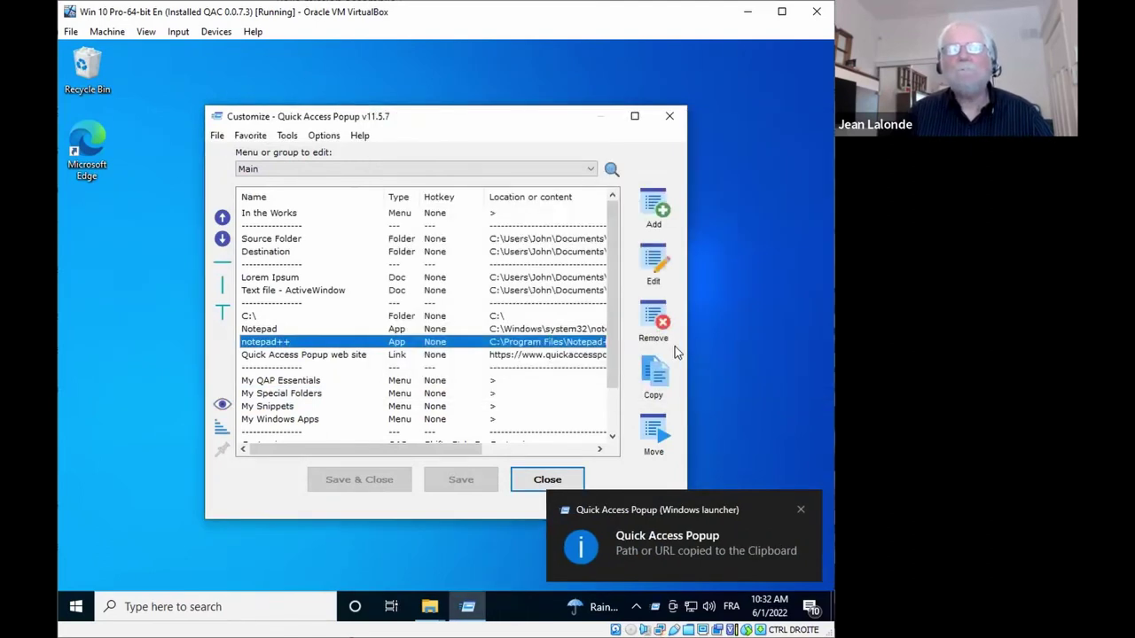
Step: Reopen the Alternative Menu Hotkeys options and turn off Show Notification when using Alternative Menu
click(318, 135)
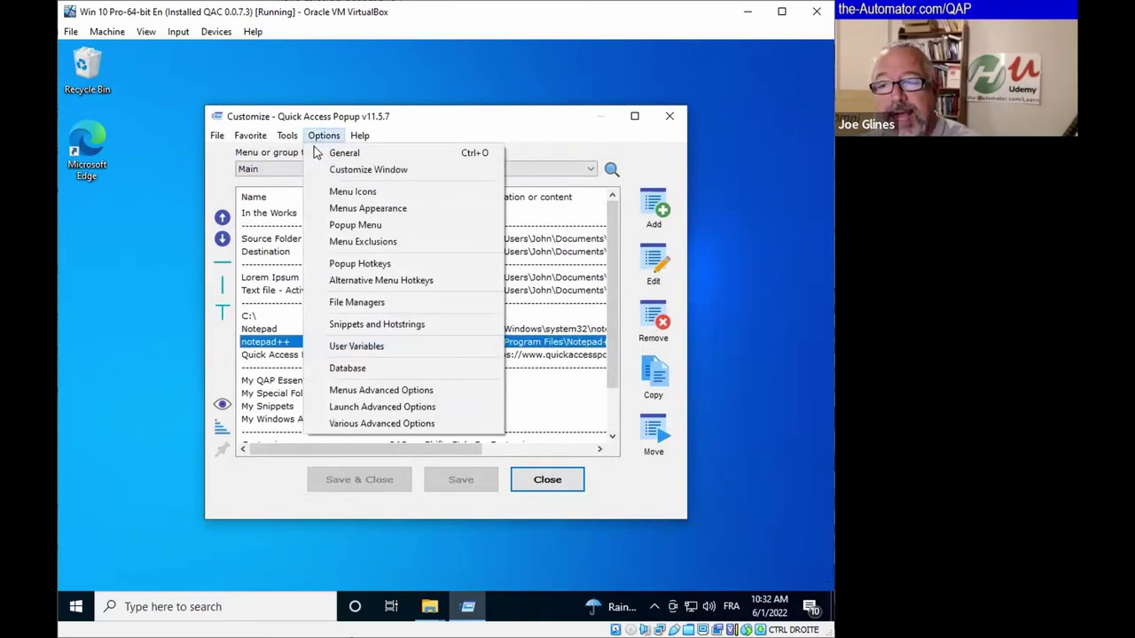
click(354, 282)
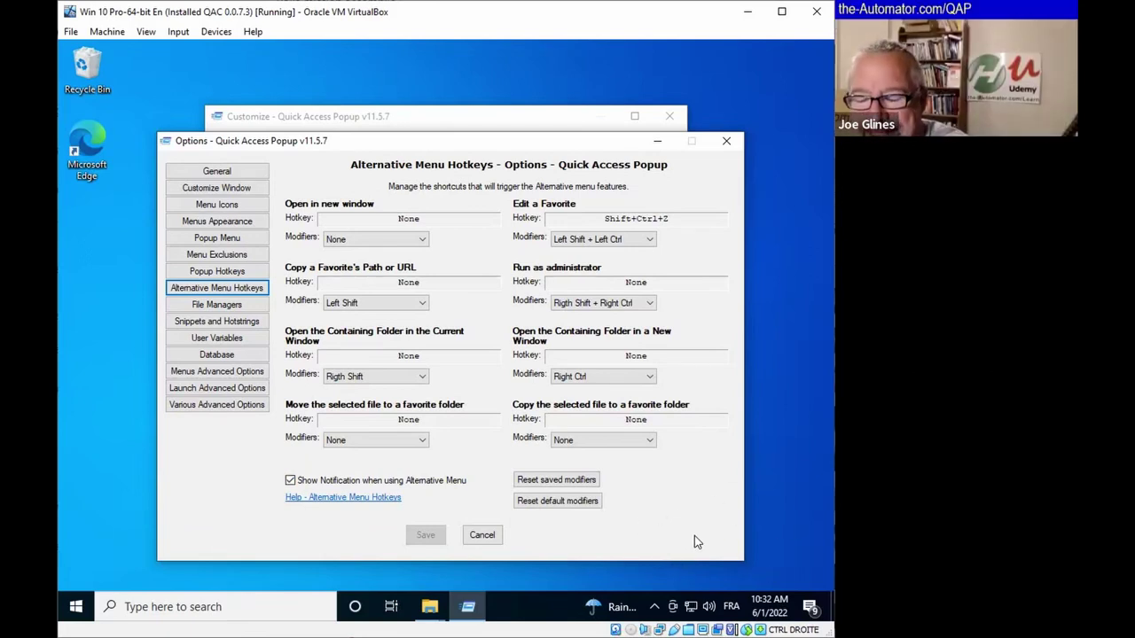
click(289, 482)
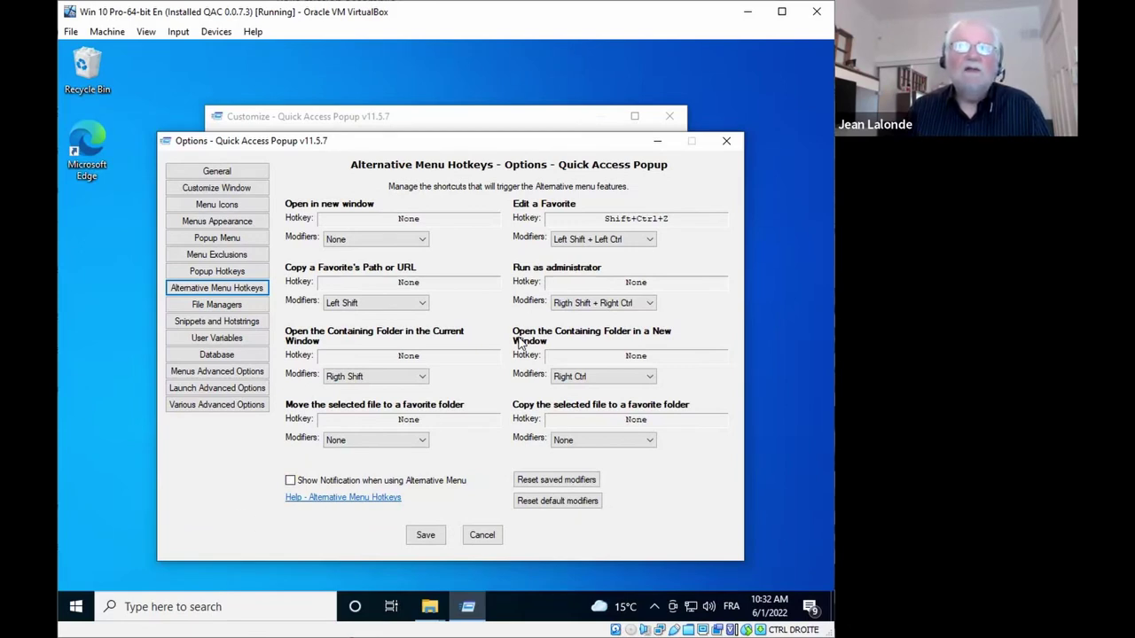
Step: View the Alternative Menu Hotkeys help page in the browser and minimize it to return to the options
click(315, 502)
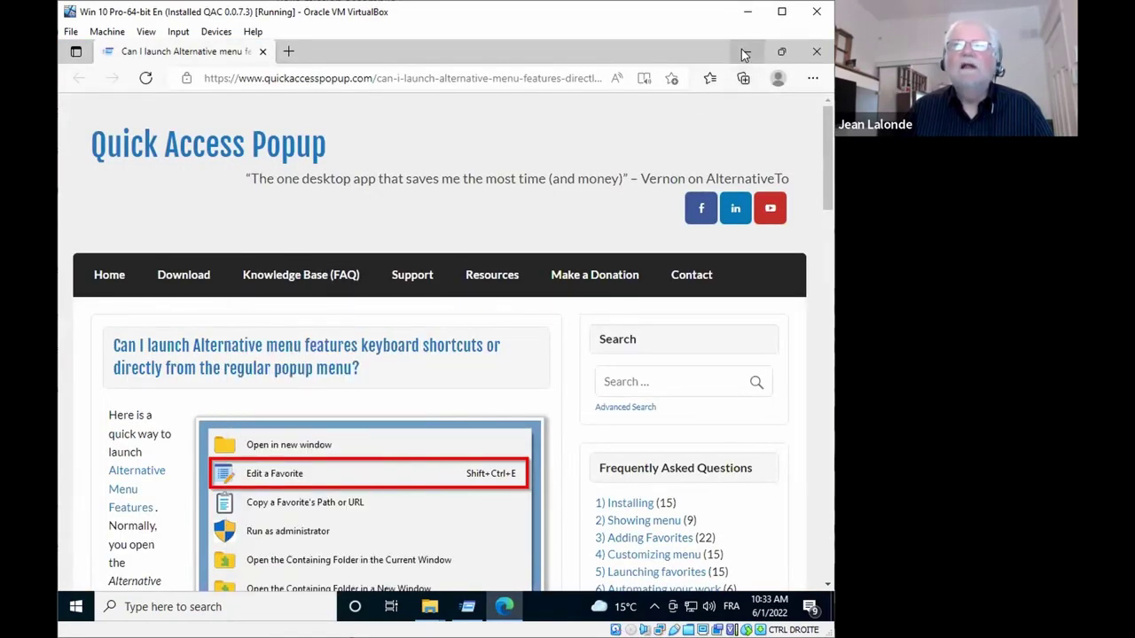
click(744, 51)
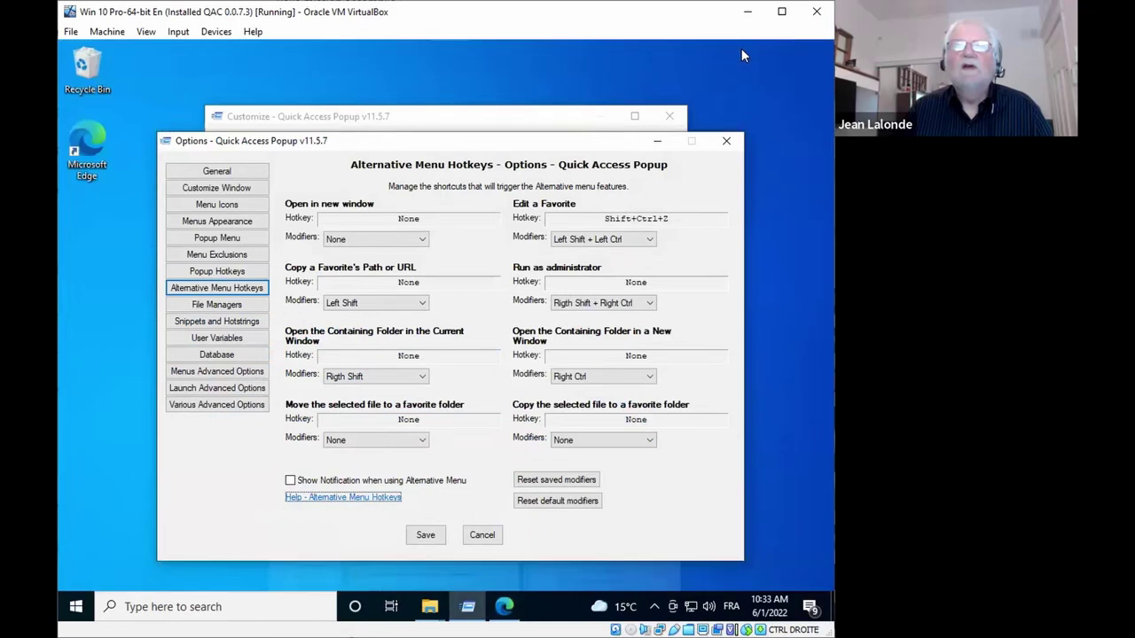
Step: Reset the modifiers to the saved set and to the defaults, decline discarding the changes, and save the options
click(549, 483)
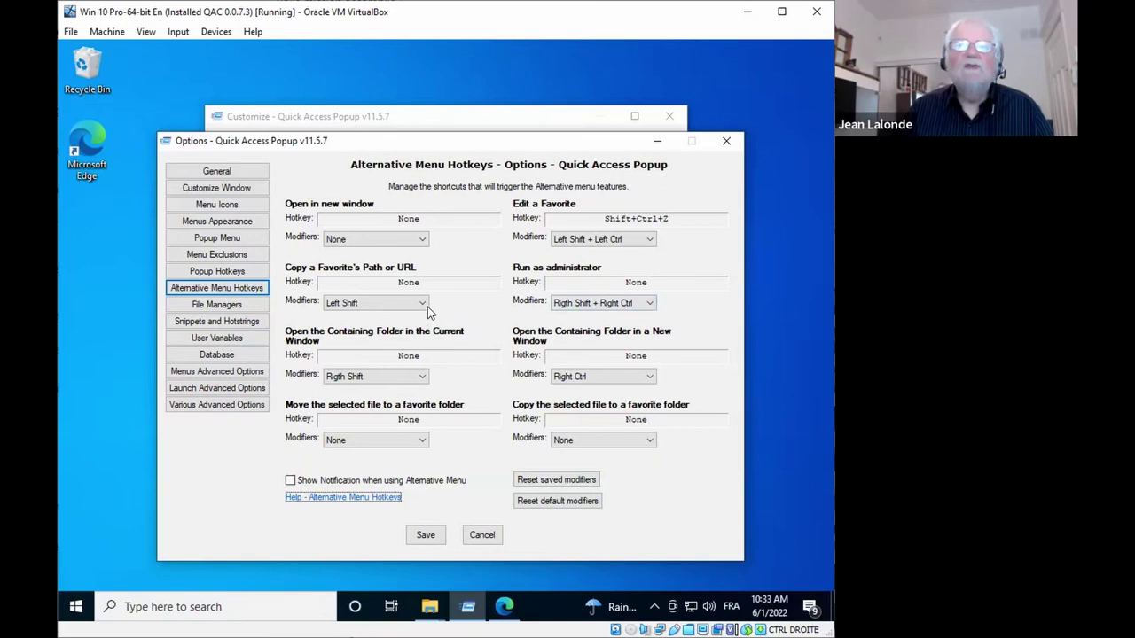
click(548, 482)
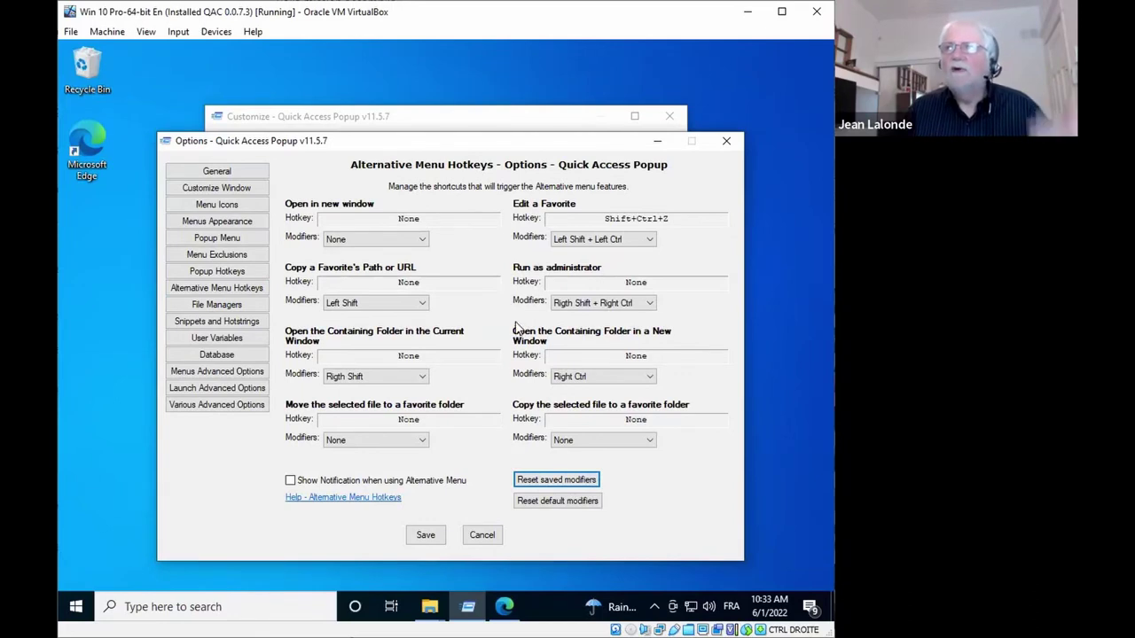
click(559, 502)
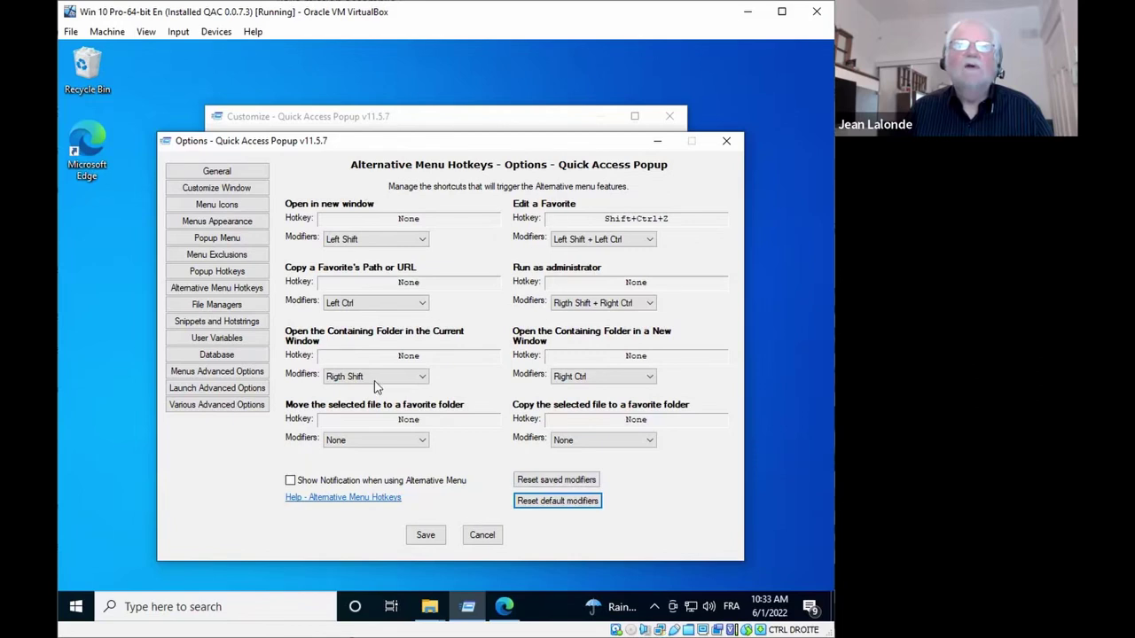
click(477, 535)
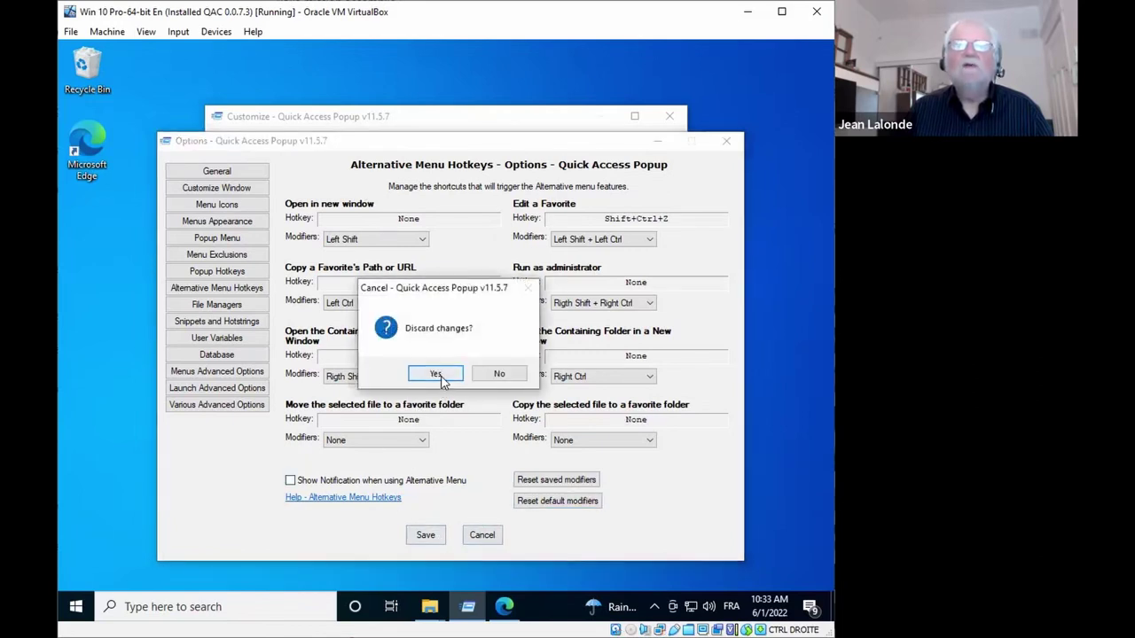
click(500, 374)
click(425, 535)
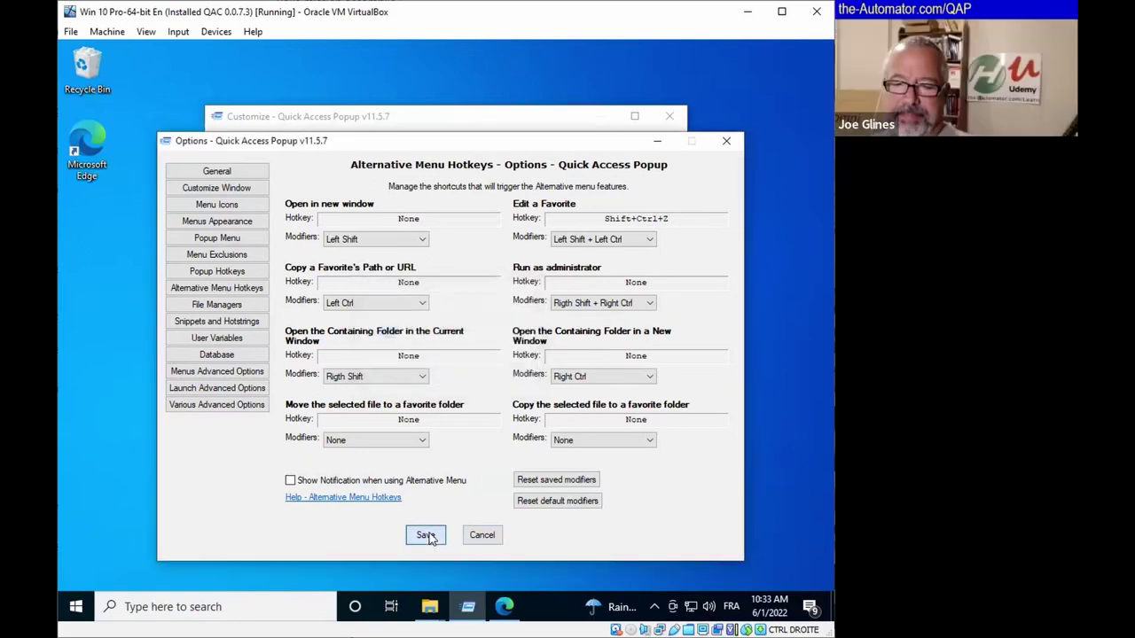